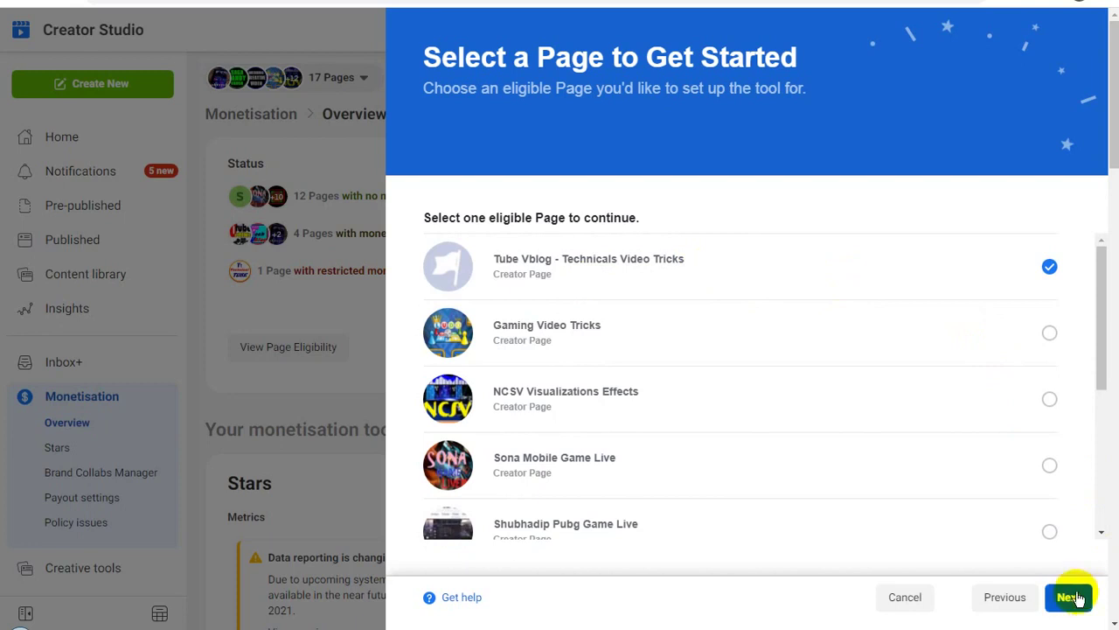
Continue setup for the Tube Vblog - Technicals Video Tricks Page and open its Claim domain task under the production articles task.
click(1070, 598)
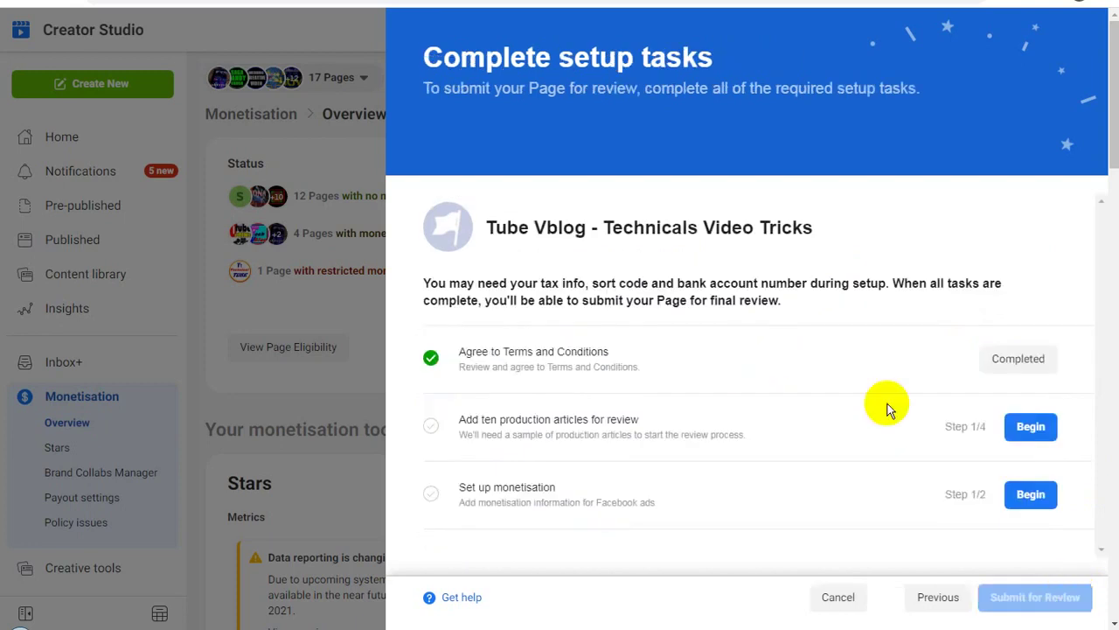
click(1032, 426)
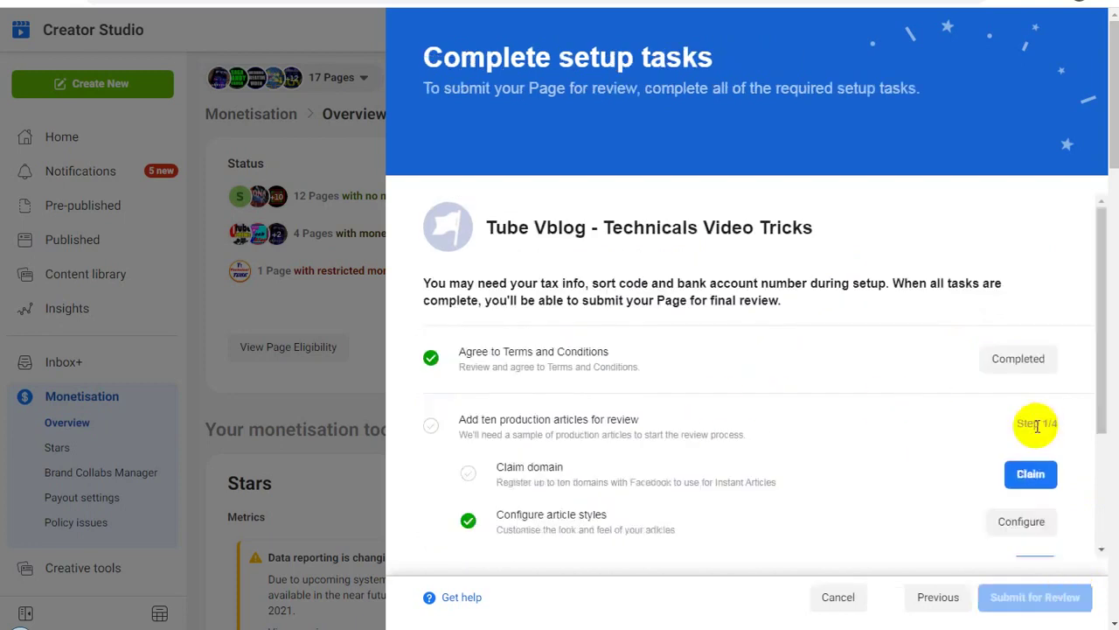
scroll(996, 447, down, 1)
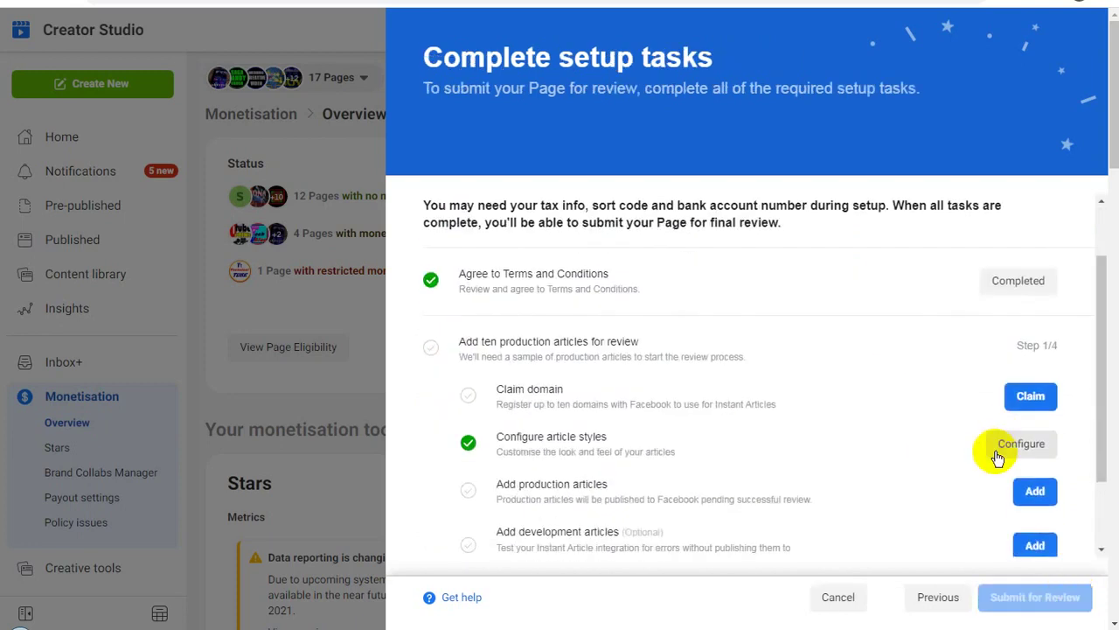
click(1032, 398)
Copy the fb:pages meta tag provided for connecting the website.
triple_click(663, 295)
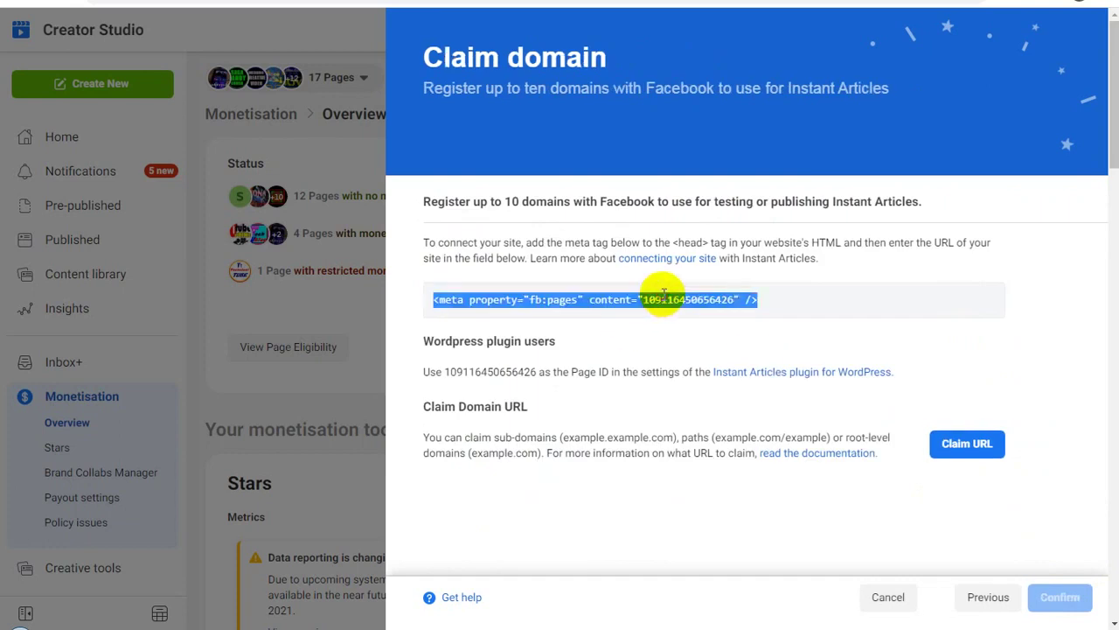
right_click(665, 296)
click(708, 307)
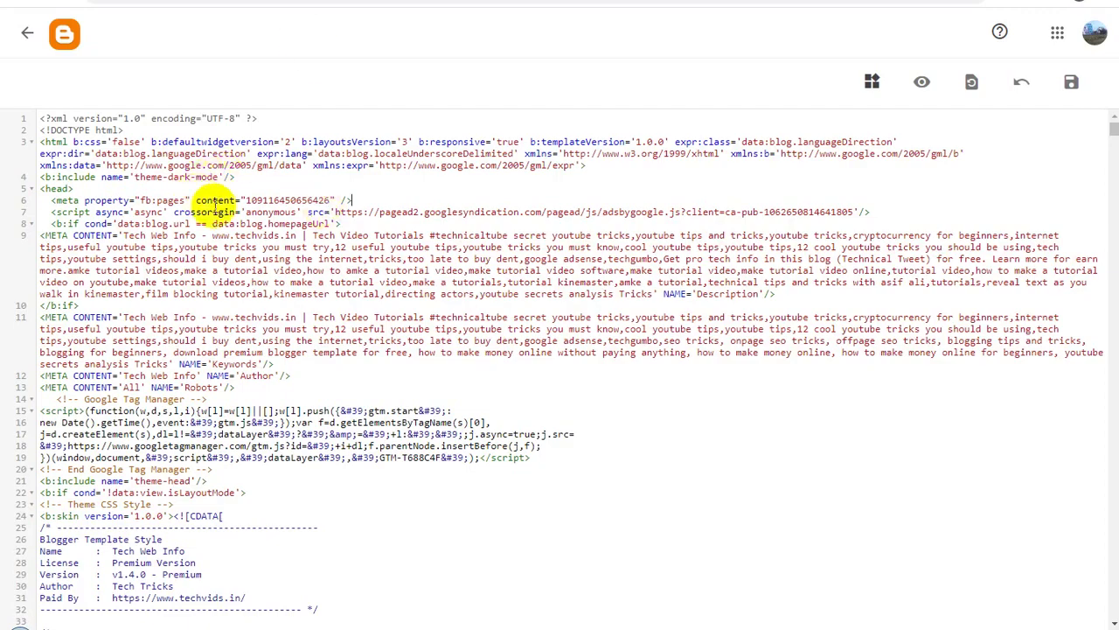
Switch to Blogger, place the copied fb:pages meta tag directly below <head> in the theme HTML, and save the theme.
drag(51, 200, 351, 201)
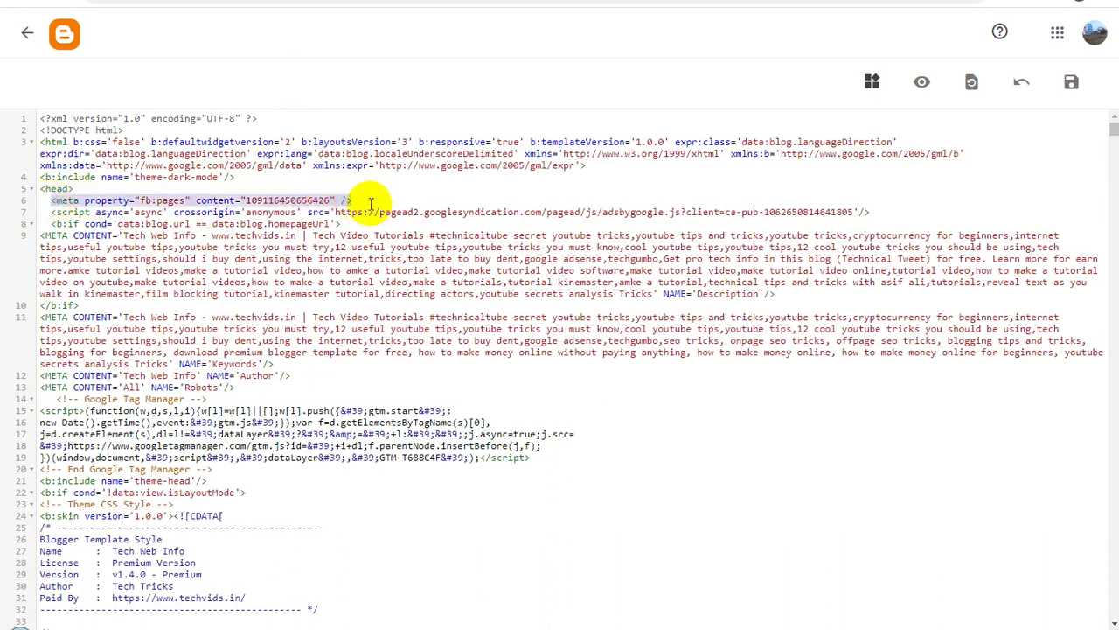
key(ctrl+Tab)
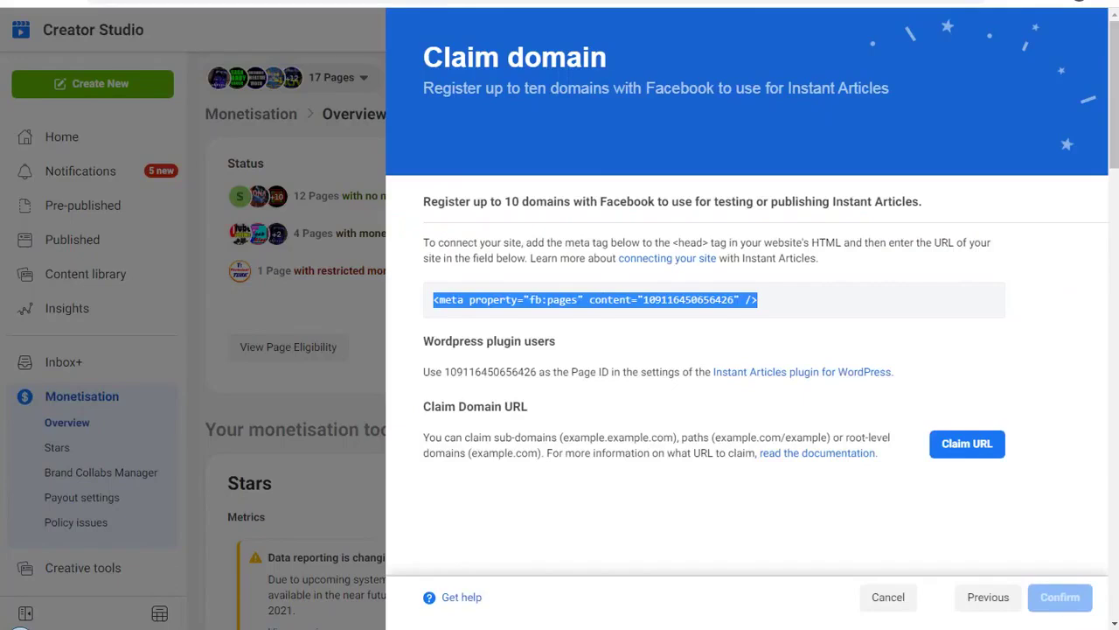
key(ctrl+Tab)
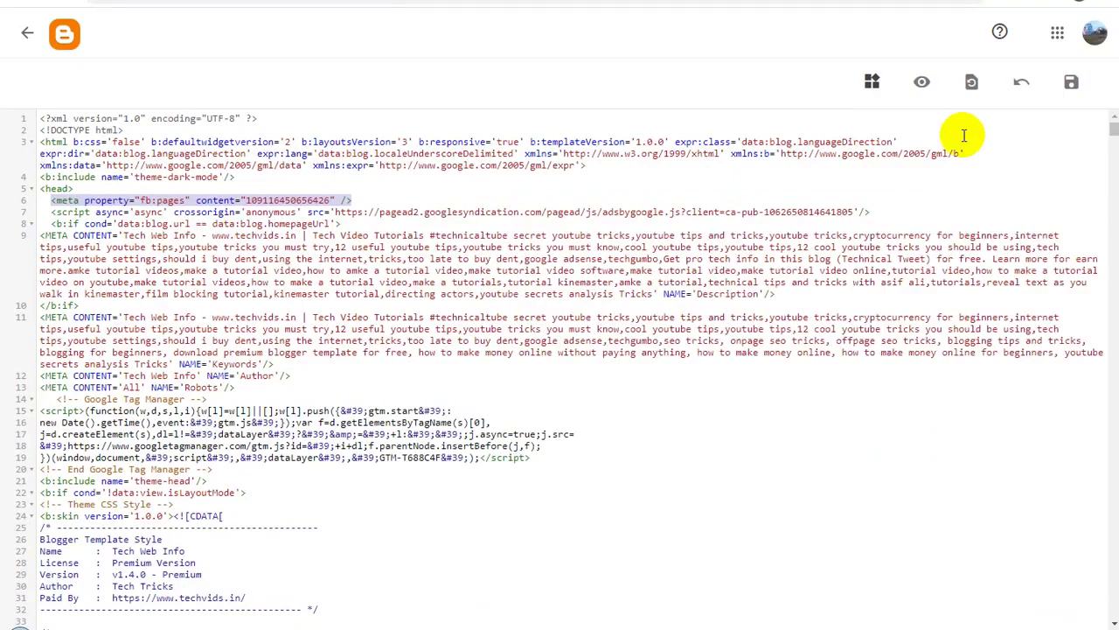
click(1071, 82)
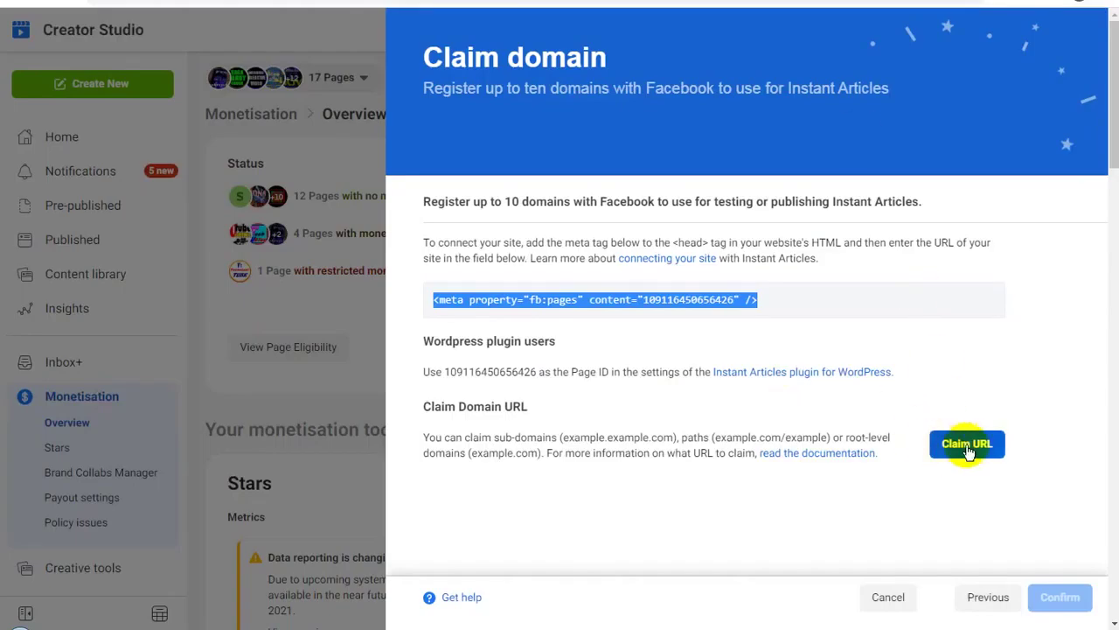
Start a domain URL claim in Creator Studio and copy the blog's web address from its open home page.
click(967, 443)
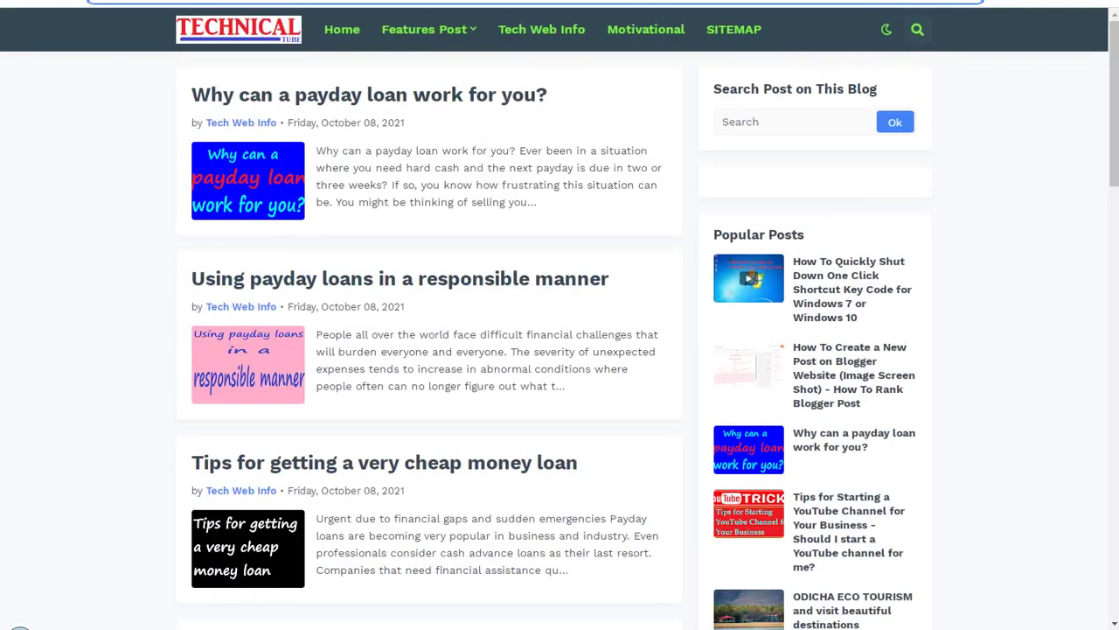
right_click(196, 1)
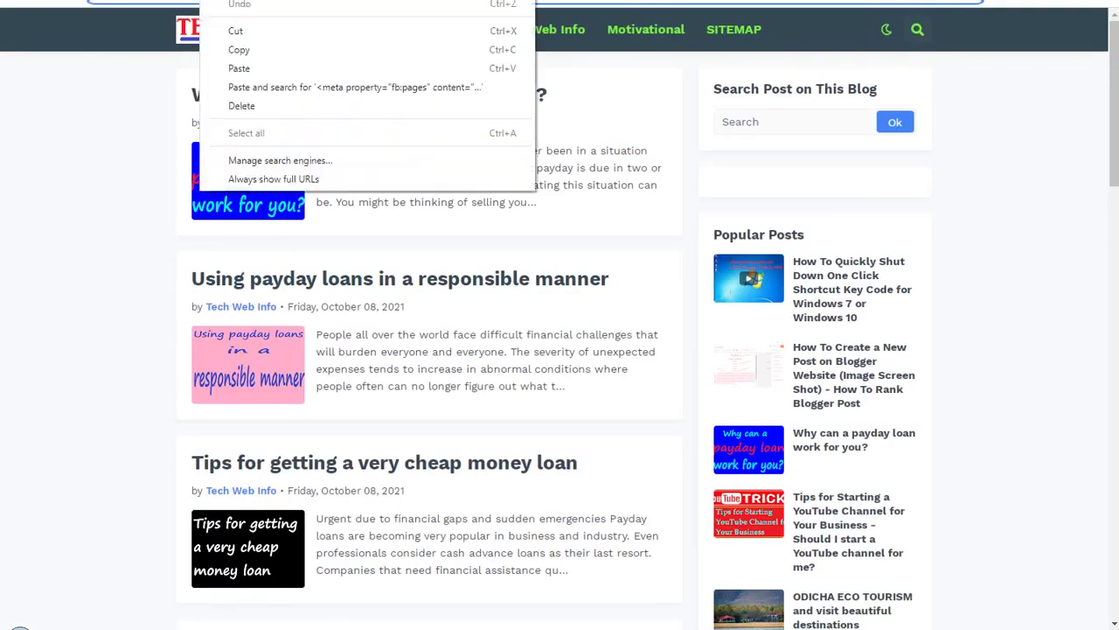
click(243, 45)
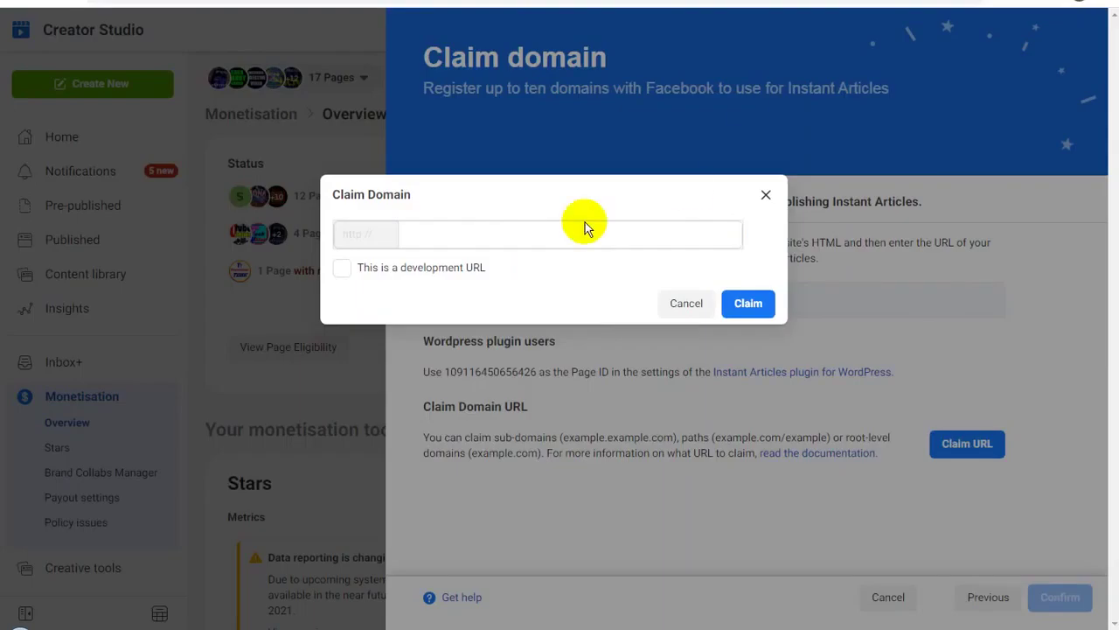
click(581, 232)
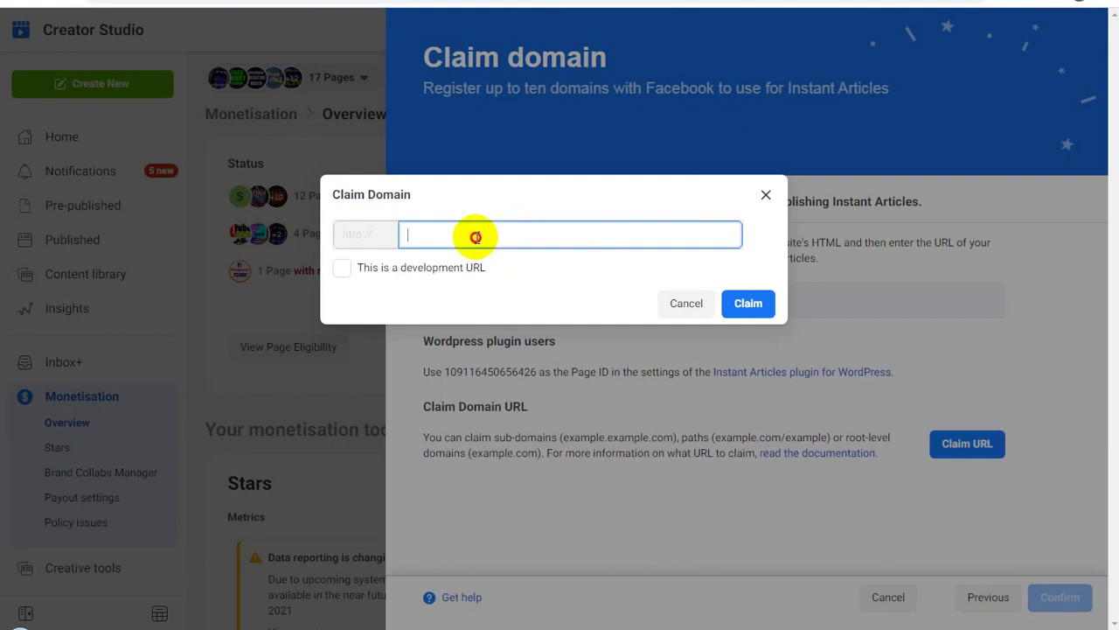
key(ctrl+v)
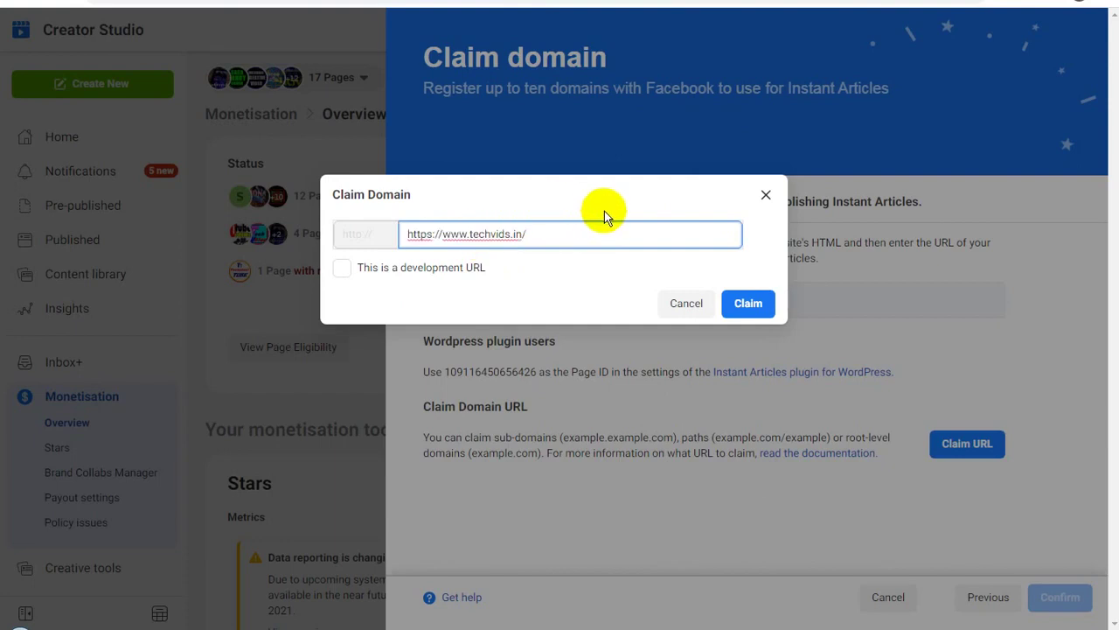
key(BackSpace)
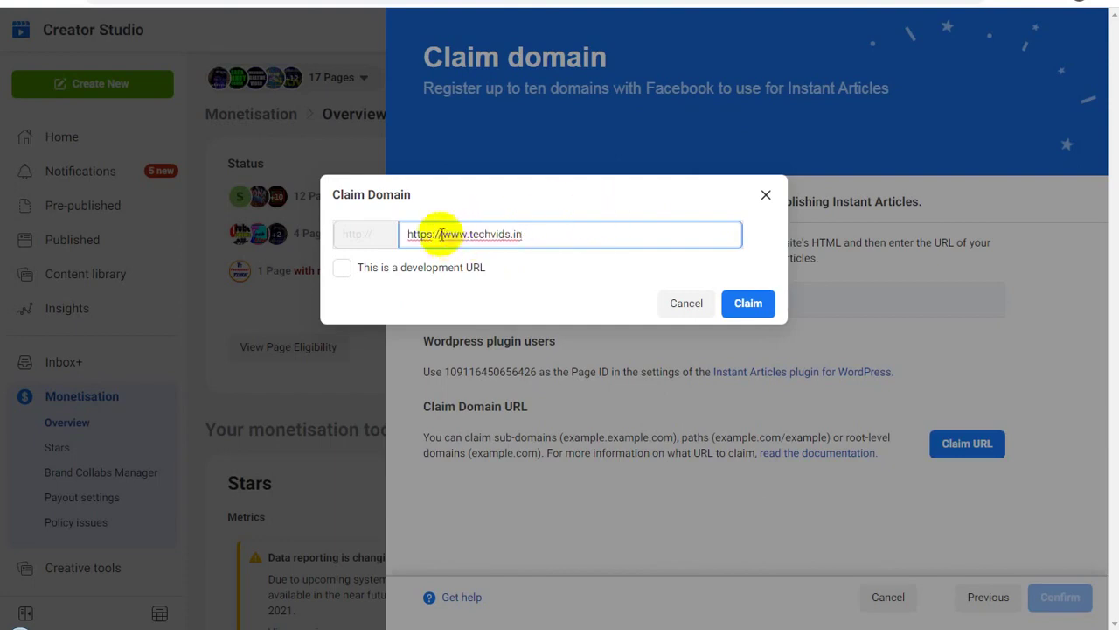
drag(441, 233, 342, 240)
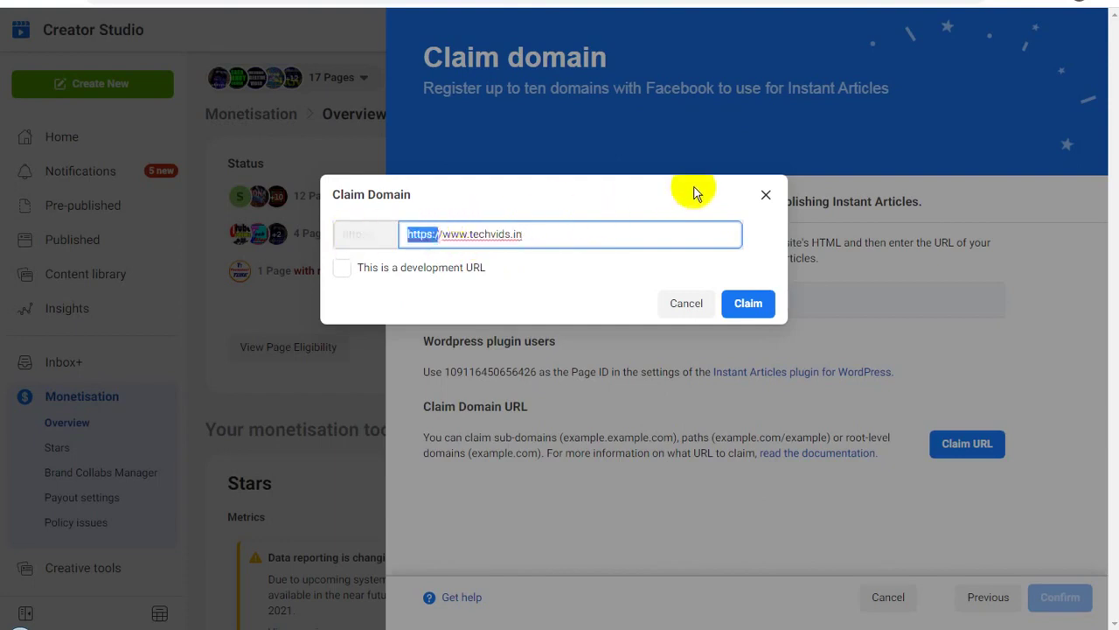
key(BackSpace)
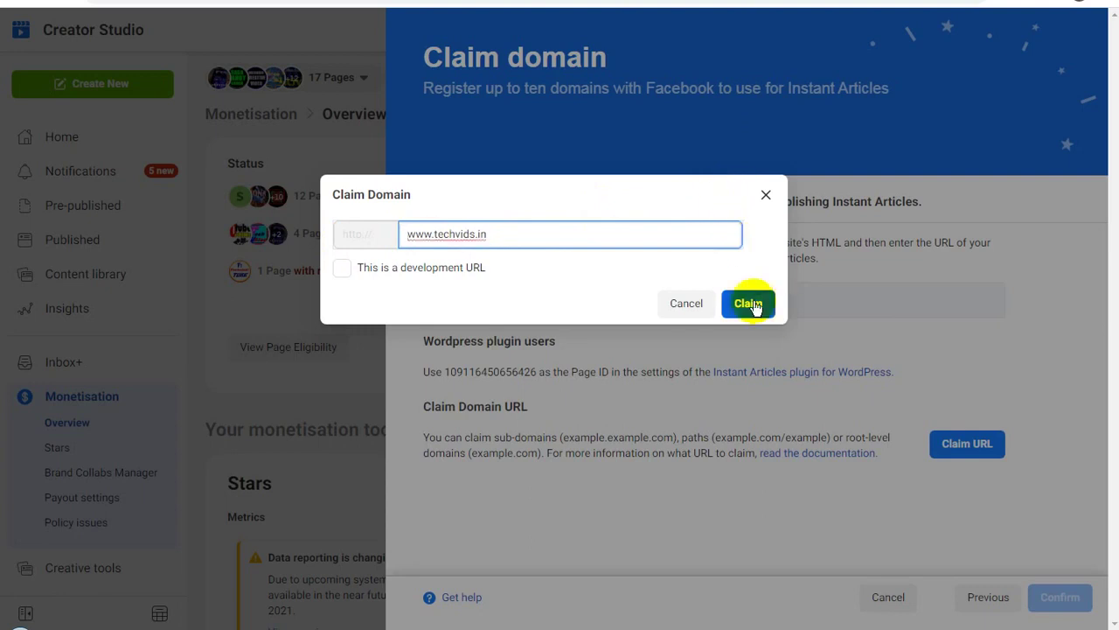
click(749, 304)
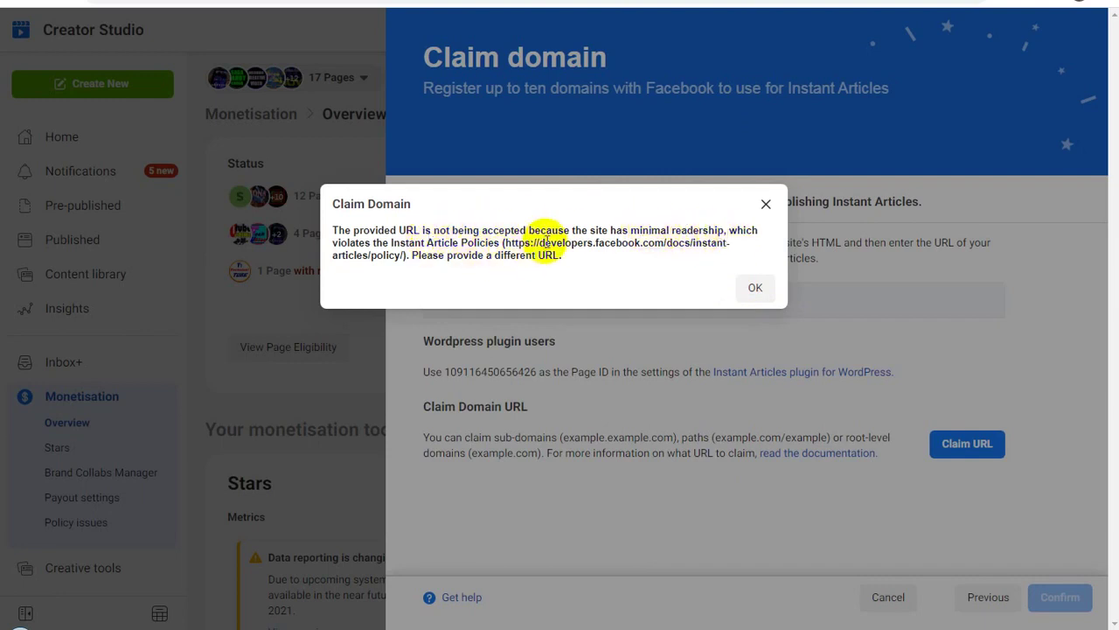
click(756, 287)
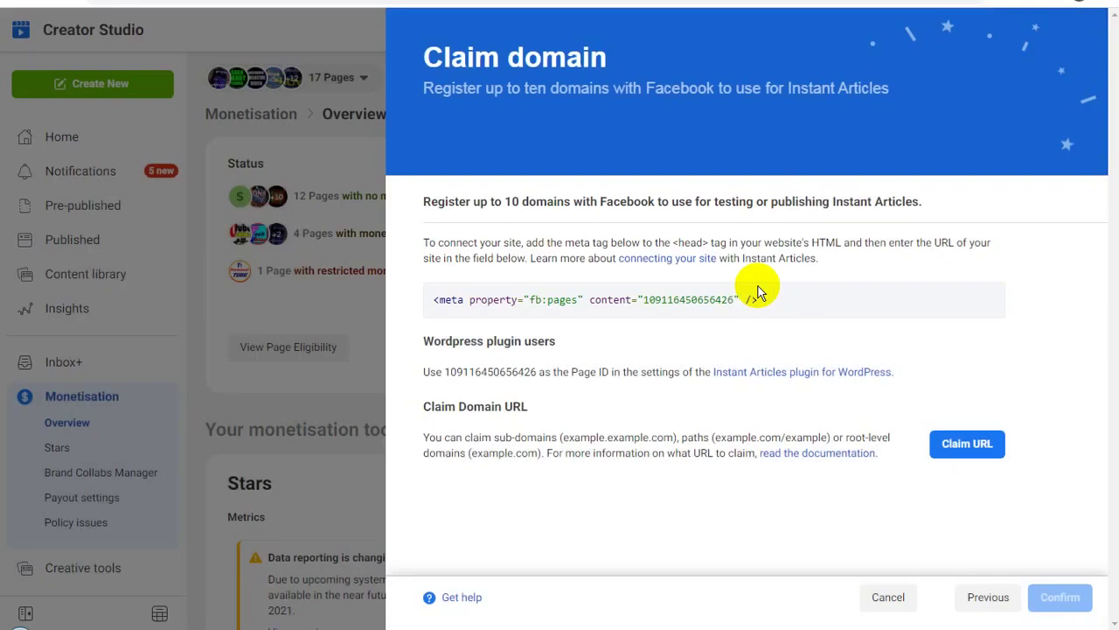
scroll(875, 437, down, 3)
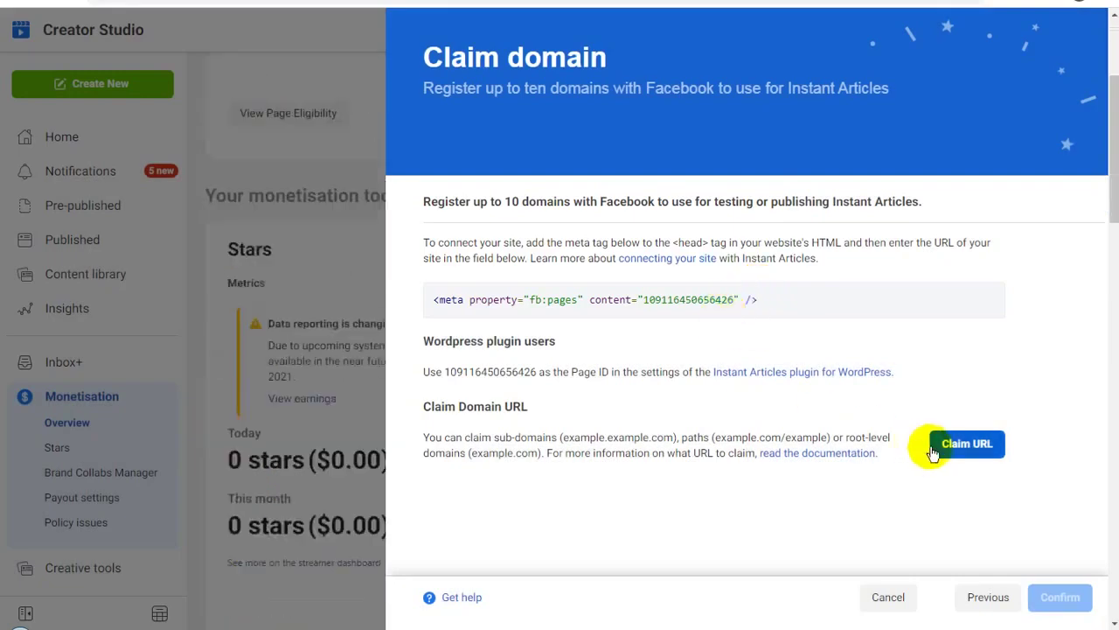
scroll(1001, 502, down, 2)
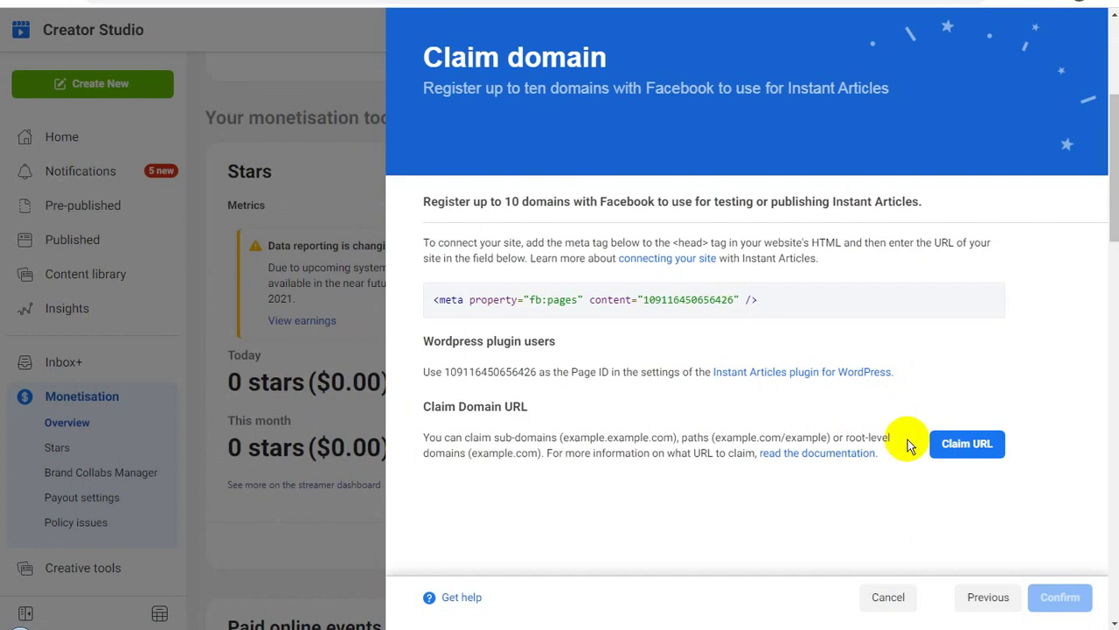
click(994, 448)
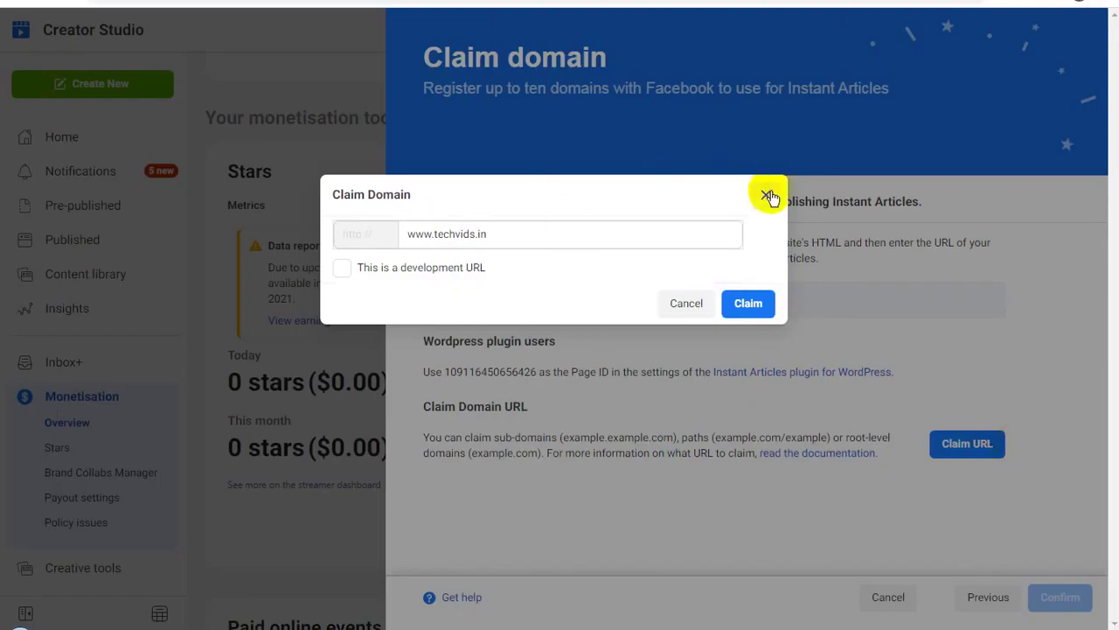
click(768, 194)
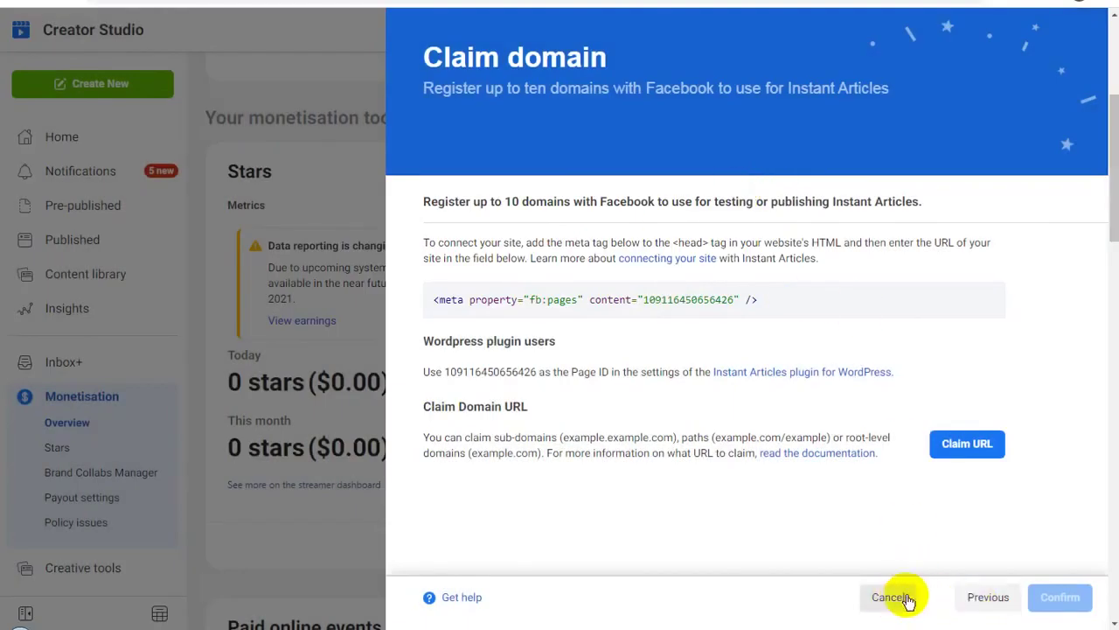
Return to the setup task list and review the production article and monetisation tasks.
click(984, 598)
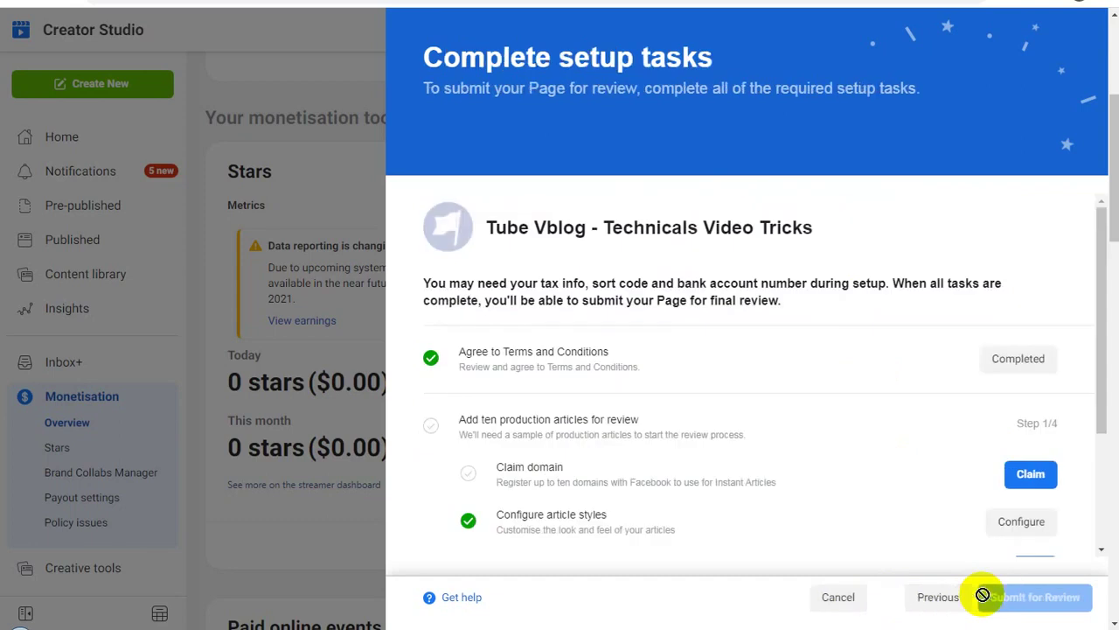
scroll(864, 417, down, 2)
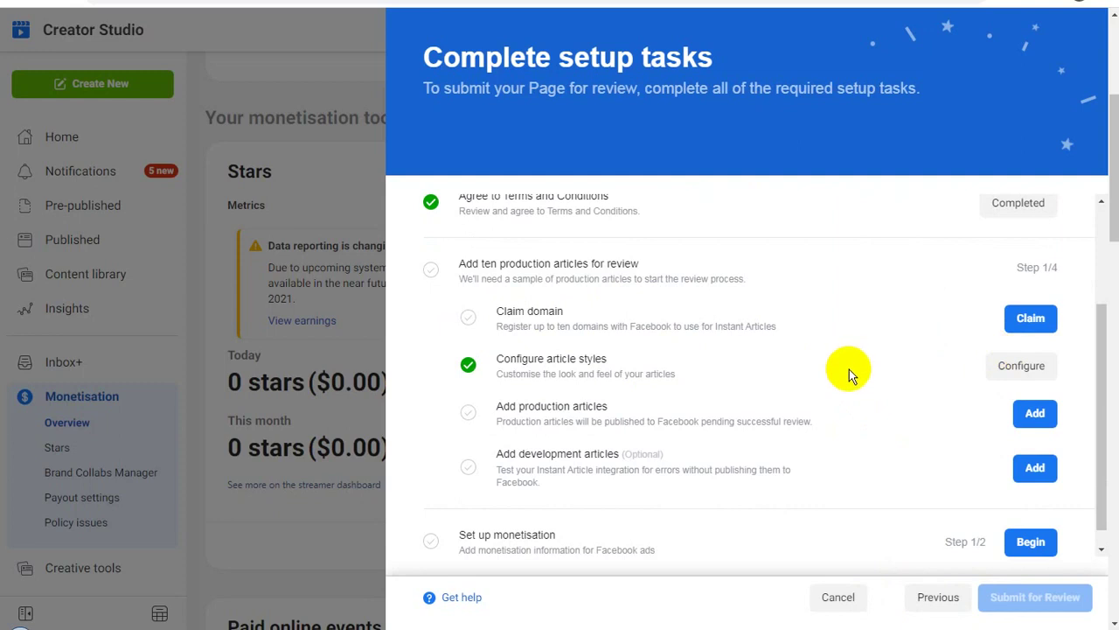
scroll(860, 402, down, 1)
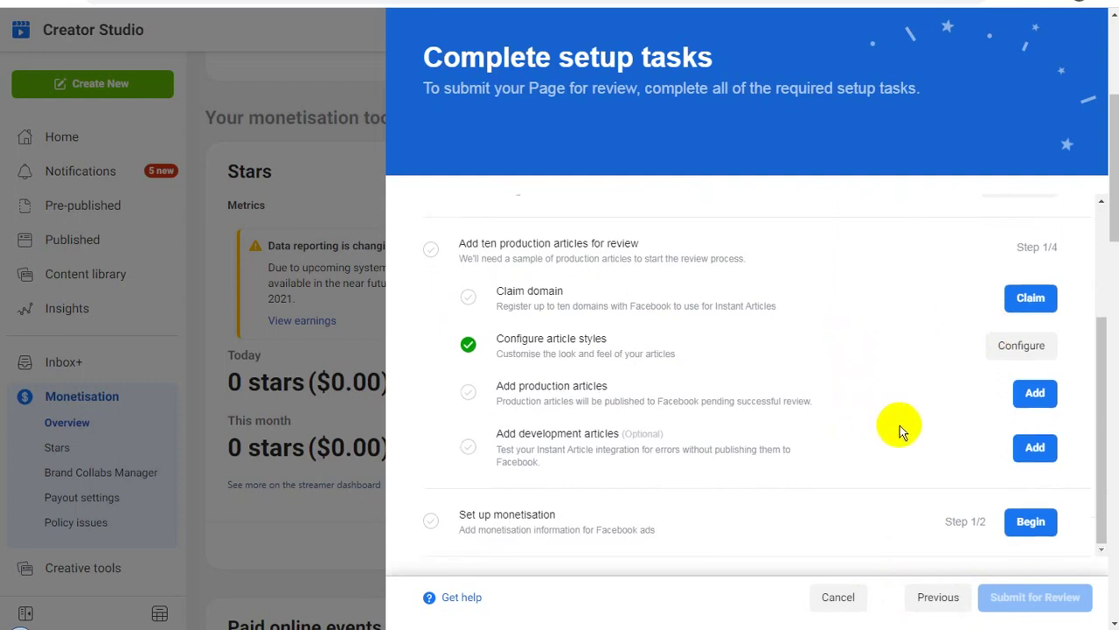
scroll(899, 429, down, 1)
scroll(862, 400, up, 2)
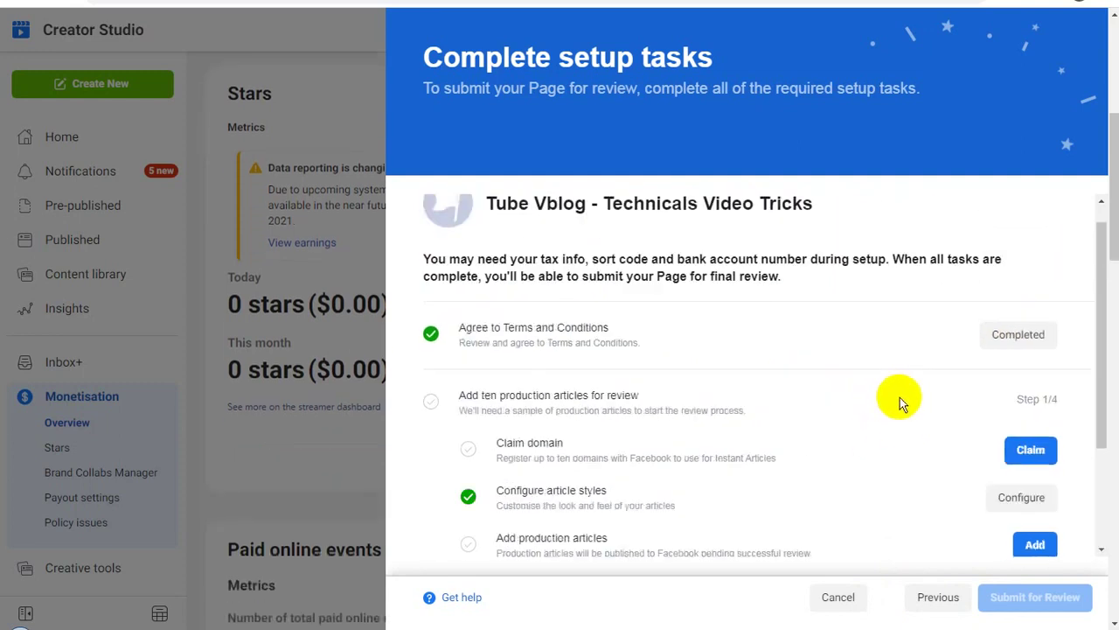
Reopen the Claim domain task, try to claim techvids.in without the www prefix, and dismiss the resulting dialog.
click(1039, 455)
scroll(842, 408, down, 2)
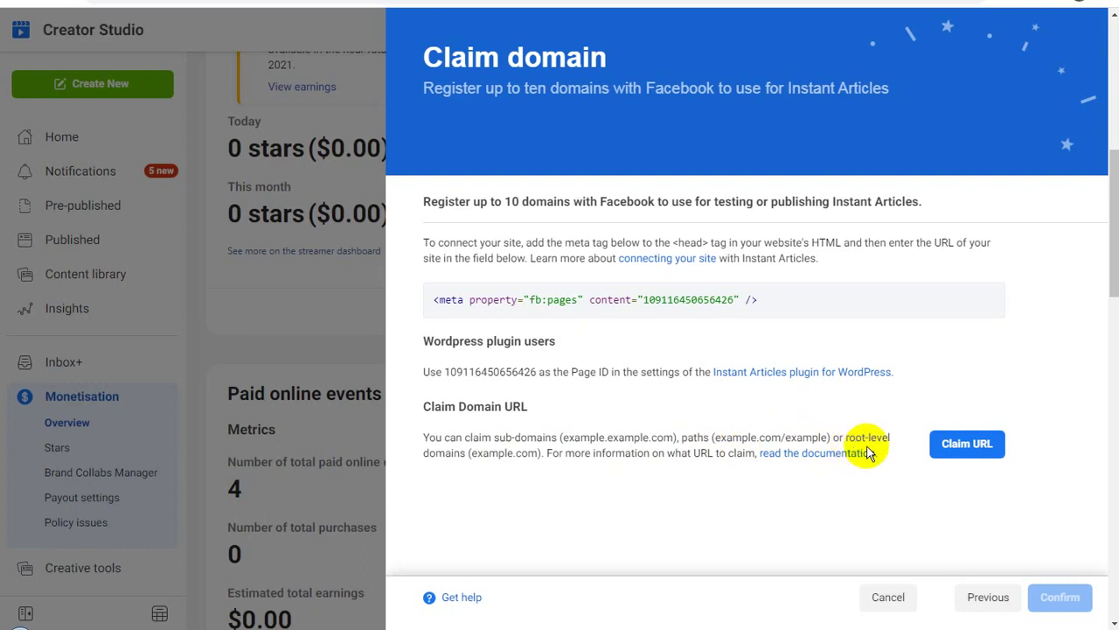
click(967, 451)
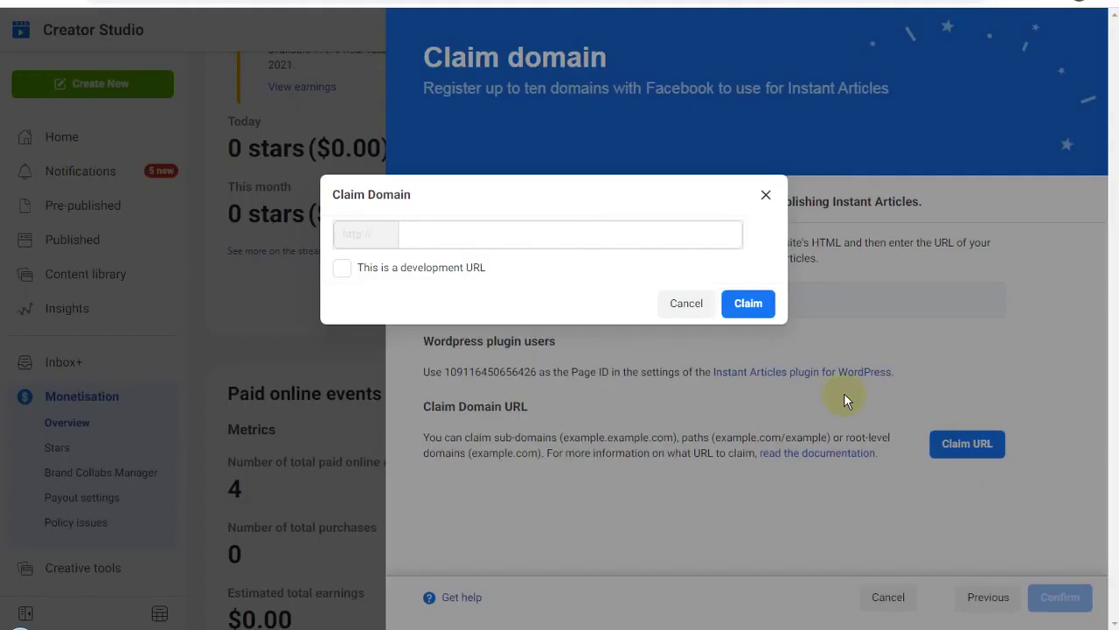
click(530, 231)
text(https://www.techvids.in/)
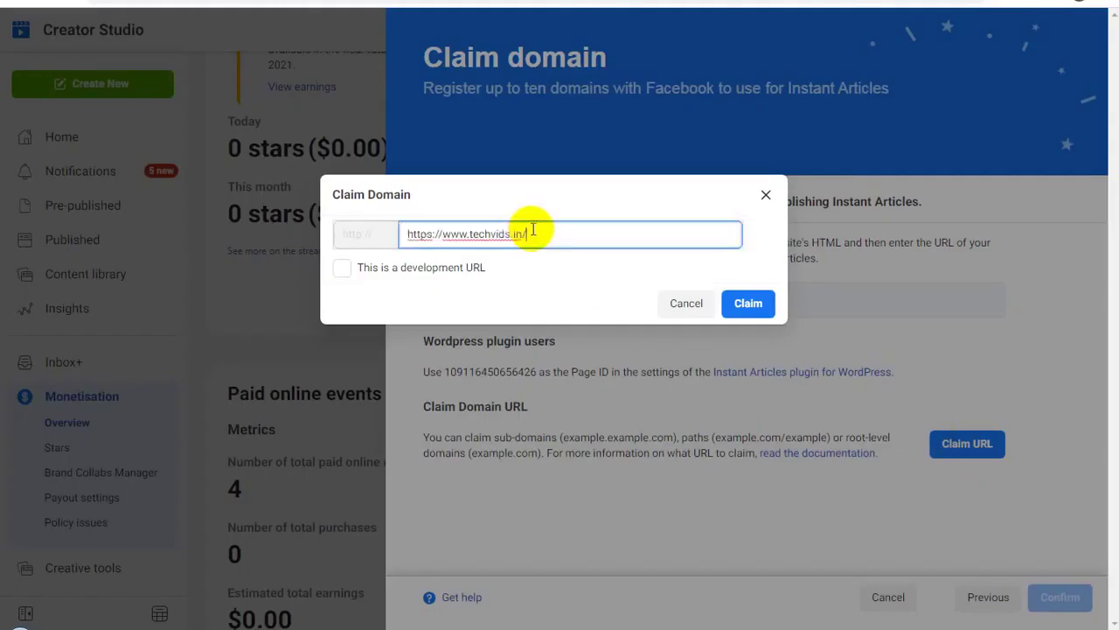
key(BackSpace)
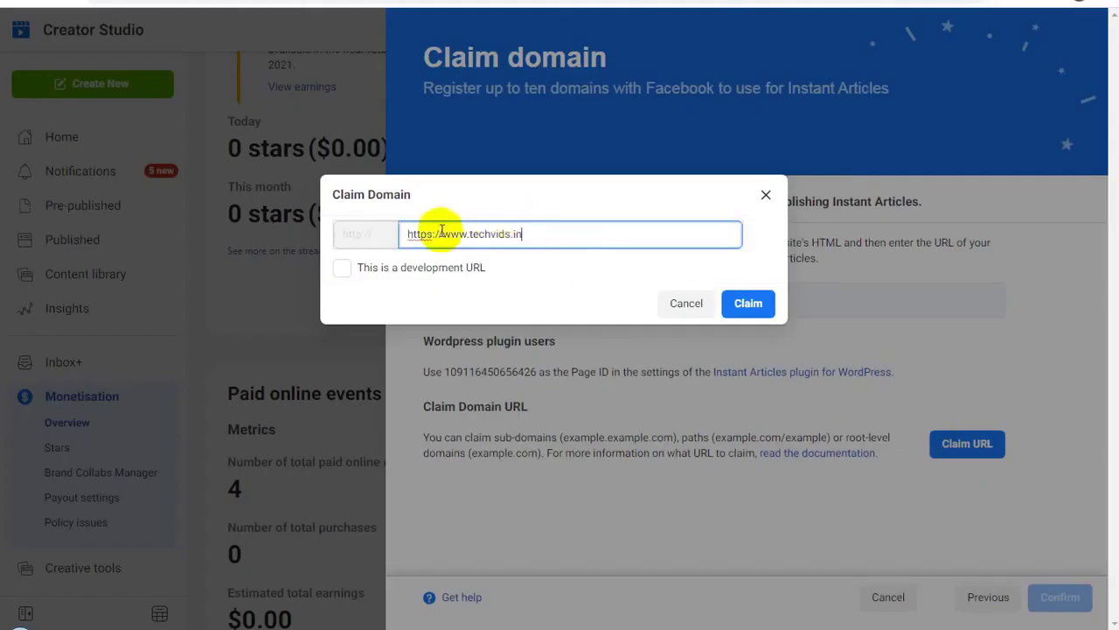
drag(466, 233, 322, 233)
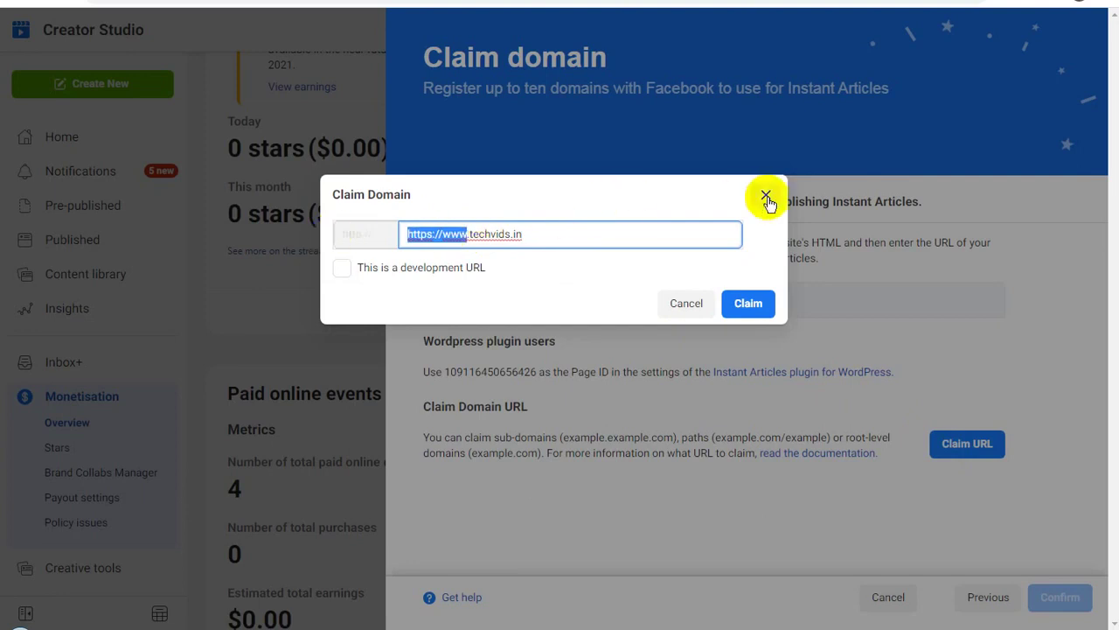
key(BackSpace)
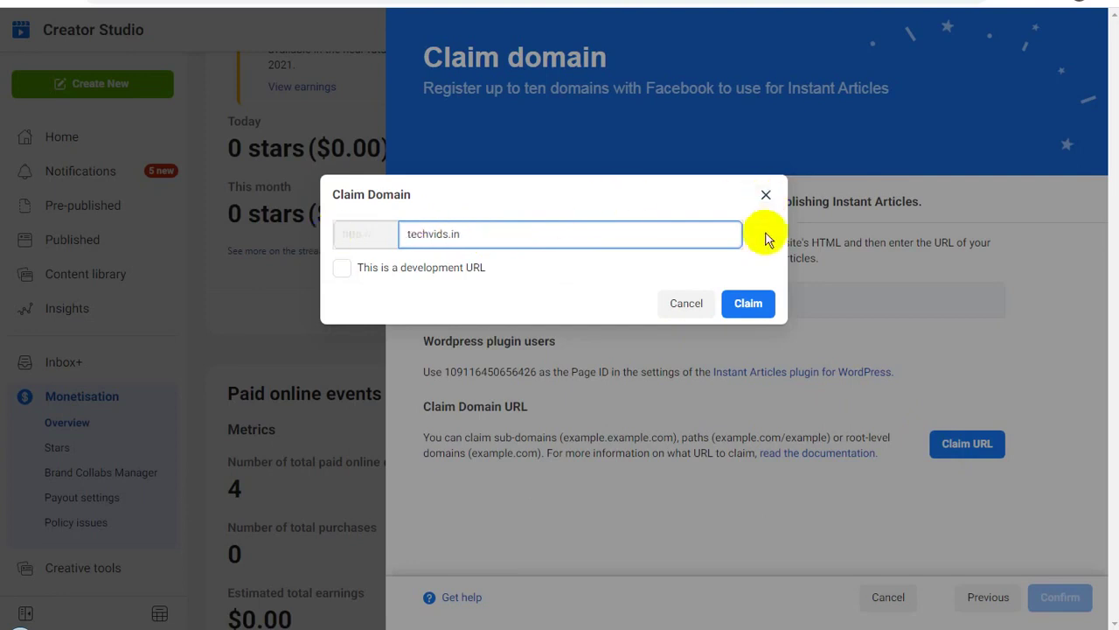
click(752, 304)
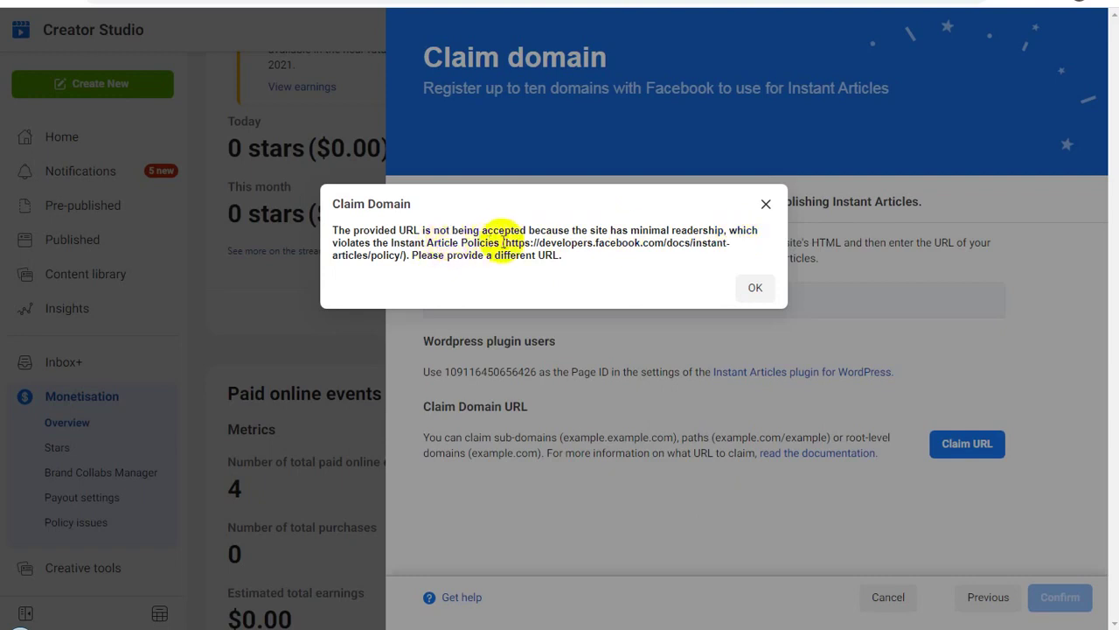
click(759, 287)
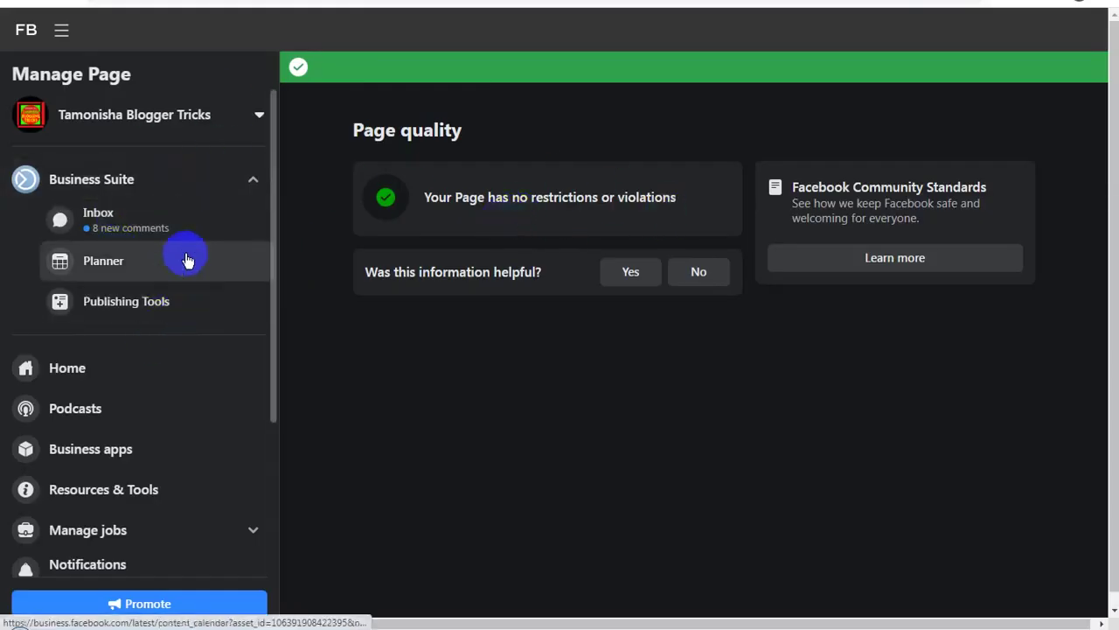
Go from the Page quality view to the Page insights, open Creator Studio insights and look through its sections, including Instant Articles.
scroll(197, 269, down, 1)
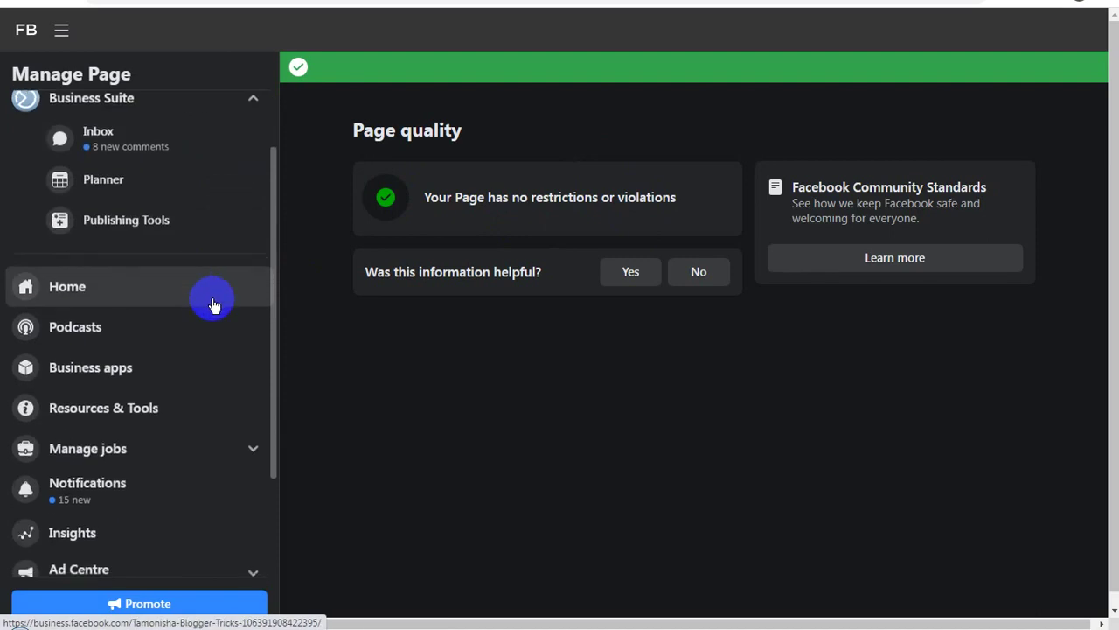
scroll(212, 304, down, 2)
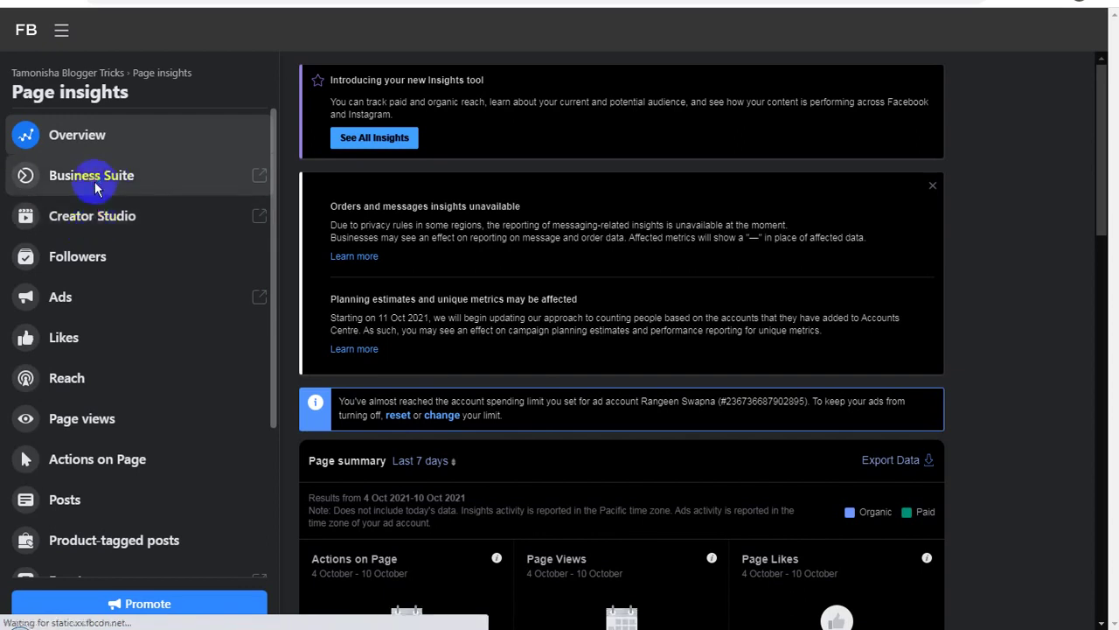
click(102, 179)
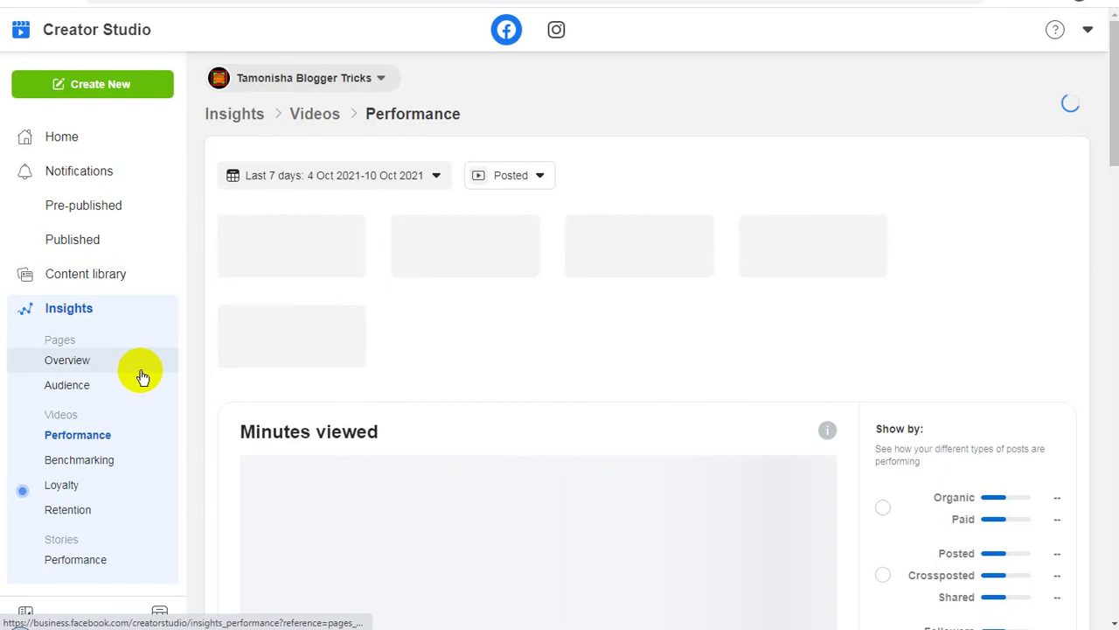
scroll(141, 403, down, 3)
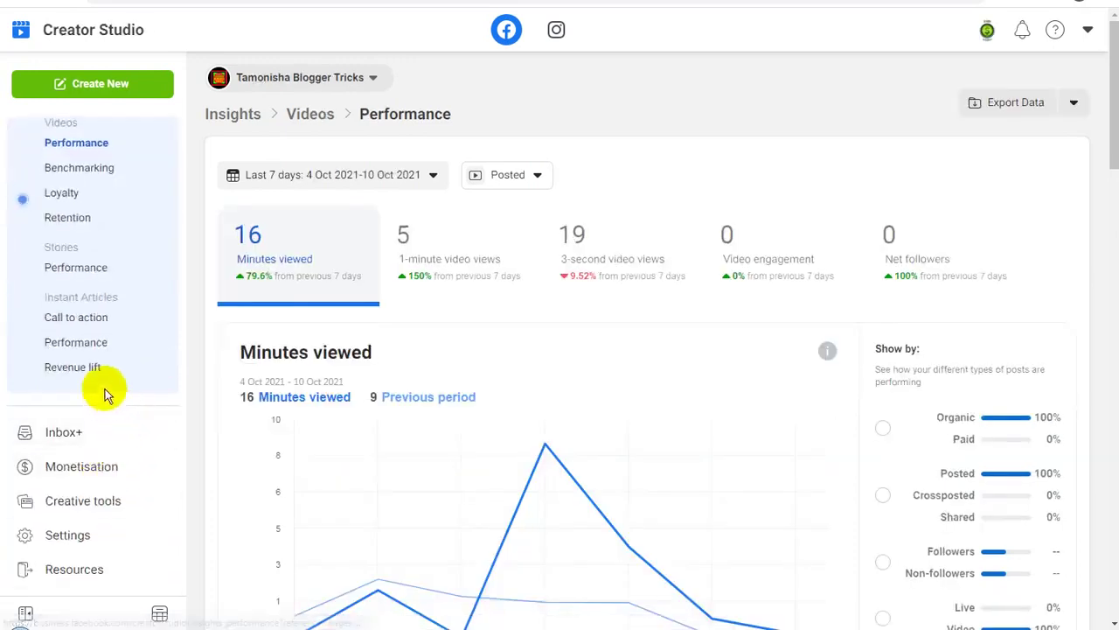
scroll(112, 339, up, 1)
scroll(112, 339, up, 4)
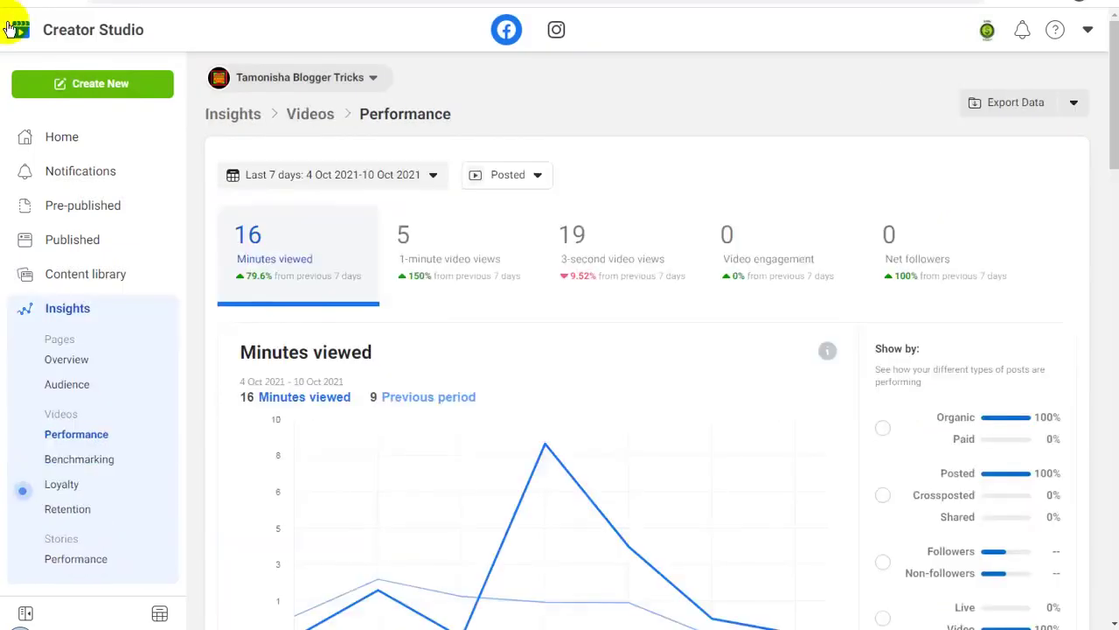
Return to the Page insights and open Business Suite in a new tab.
click(40, 17)
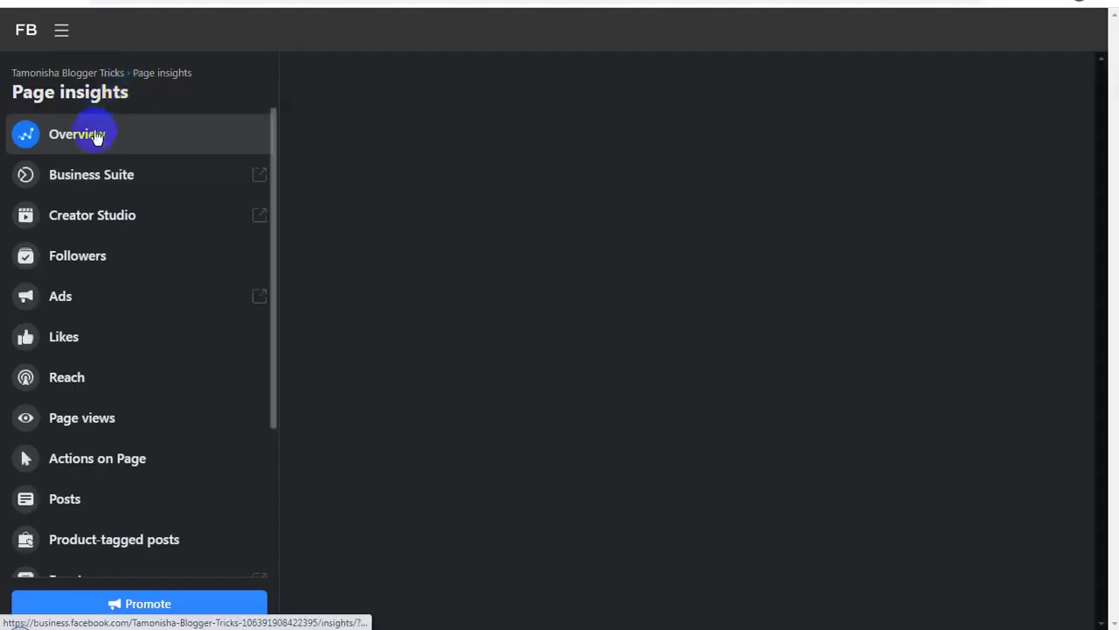
right_click(110, 179)
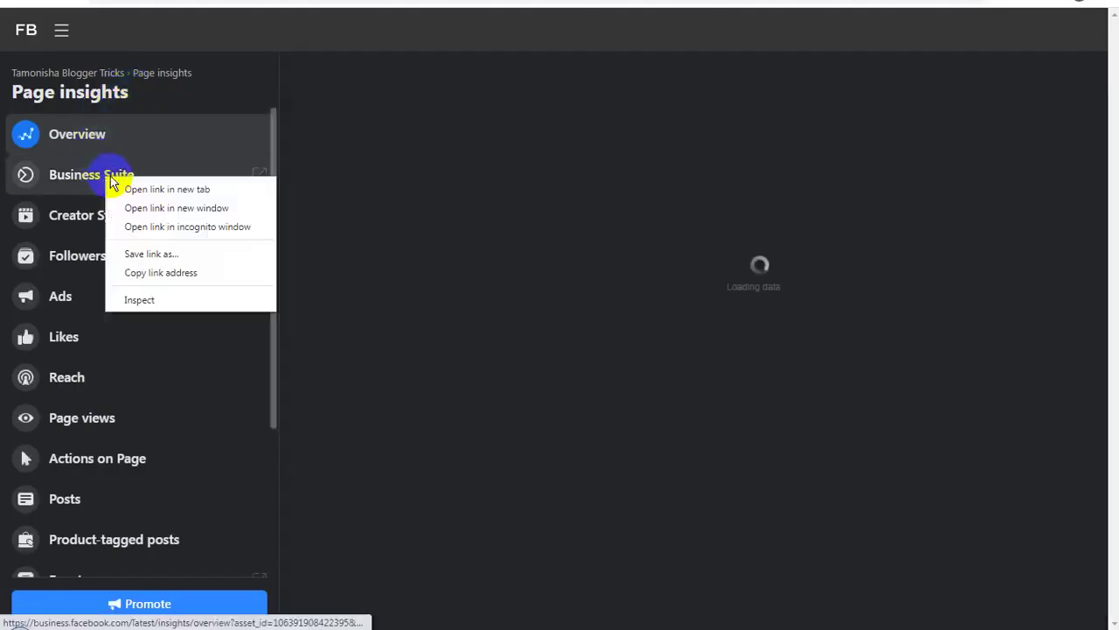
click(162, 188)
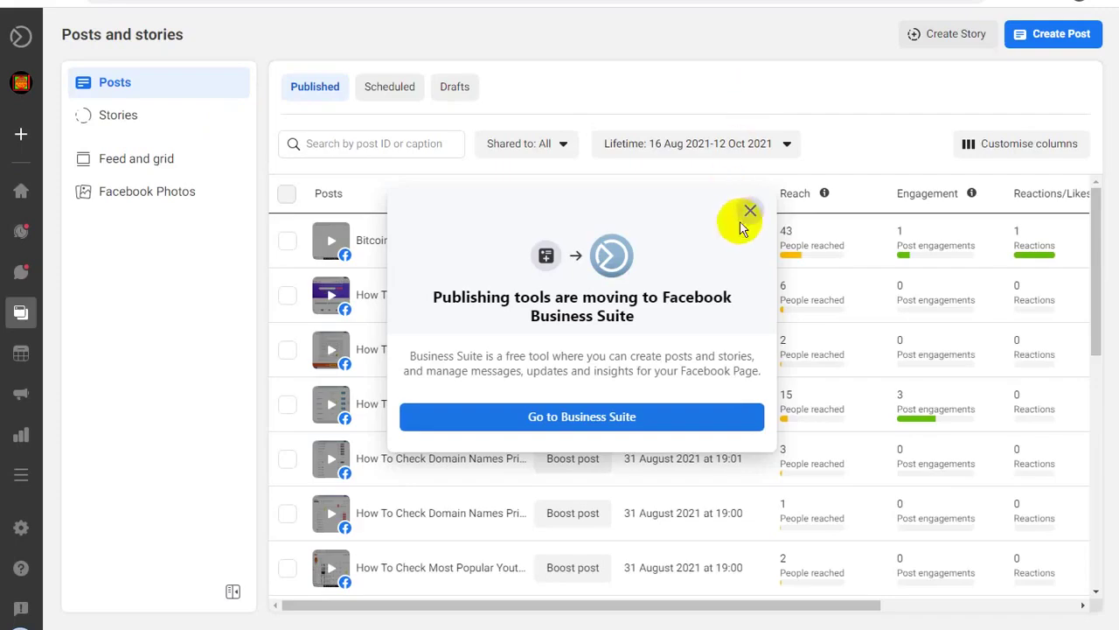
Proceed to Business Suite, dismiss its introduction and sharing tip, and look through the published posts.
click(624, 418)
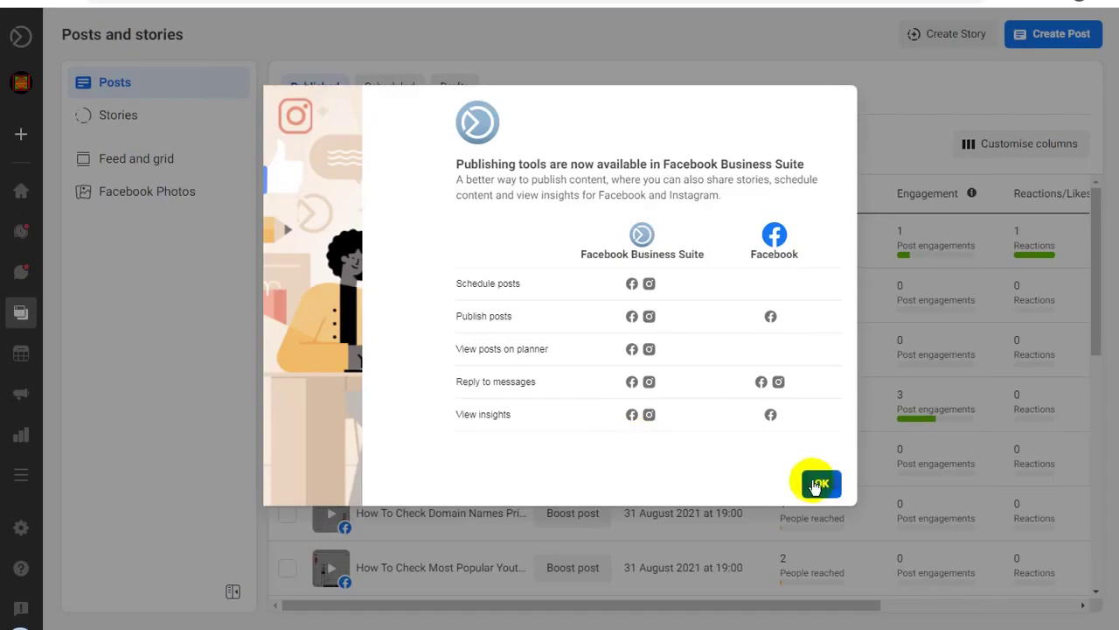
click(820, 486)
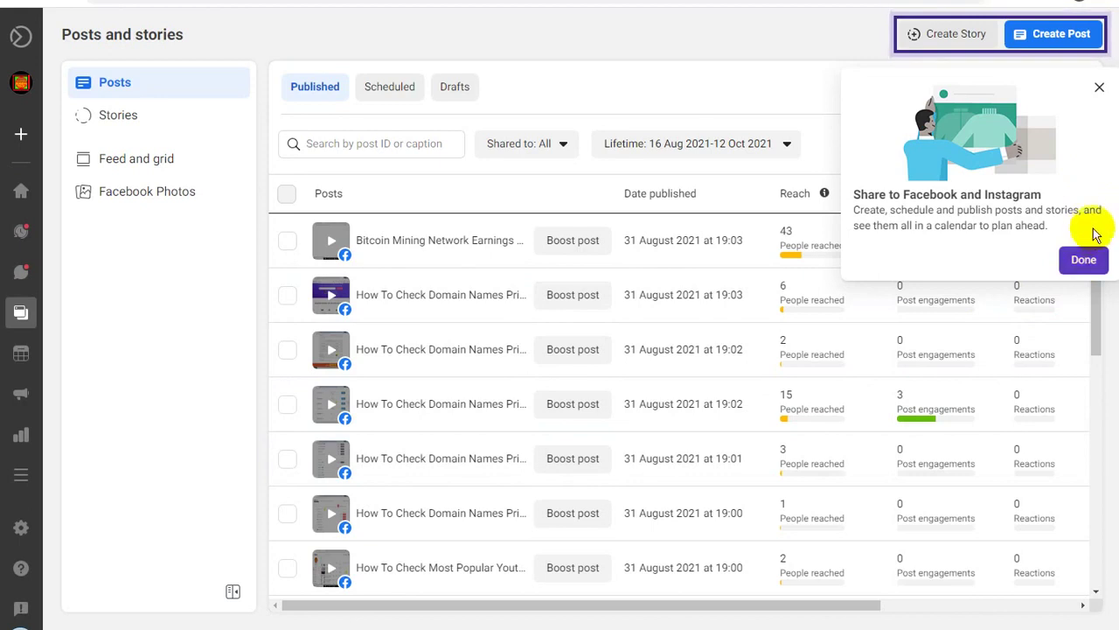
click(1100, 90)
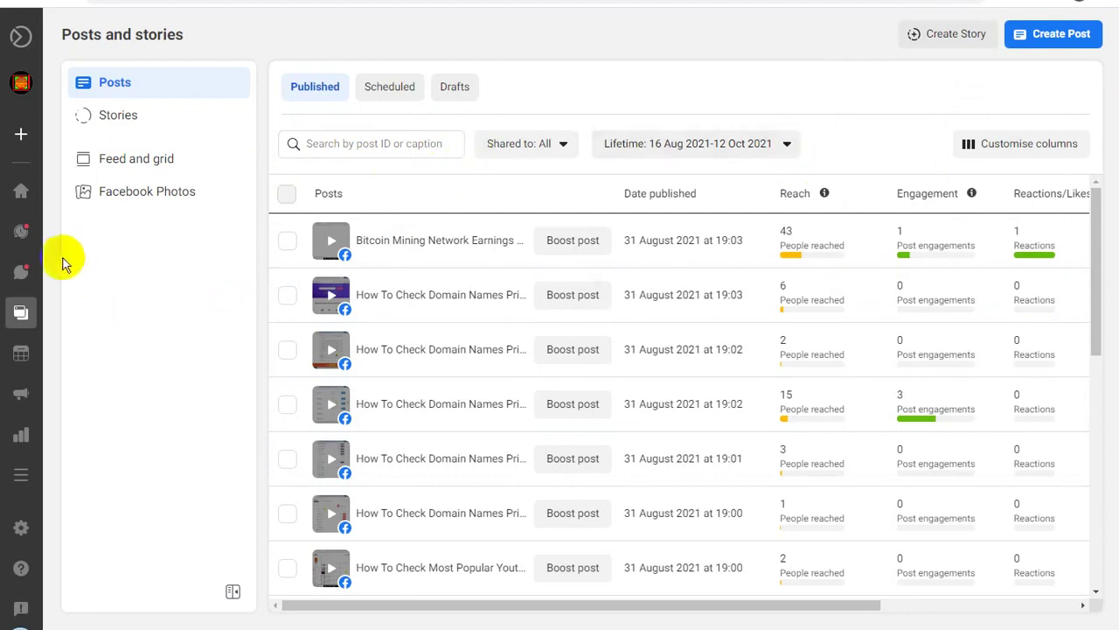
scroll(572, 342, down, 5)
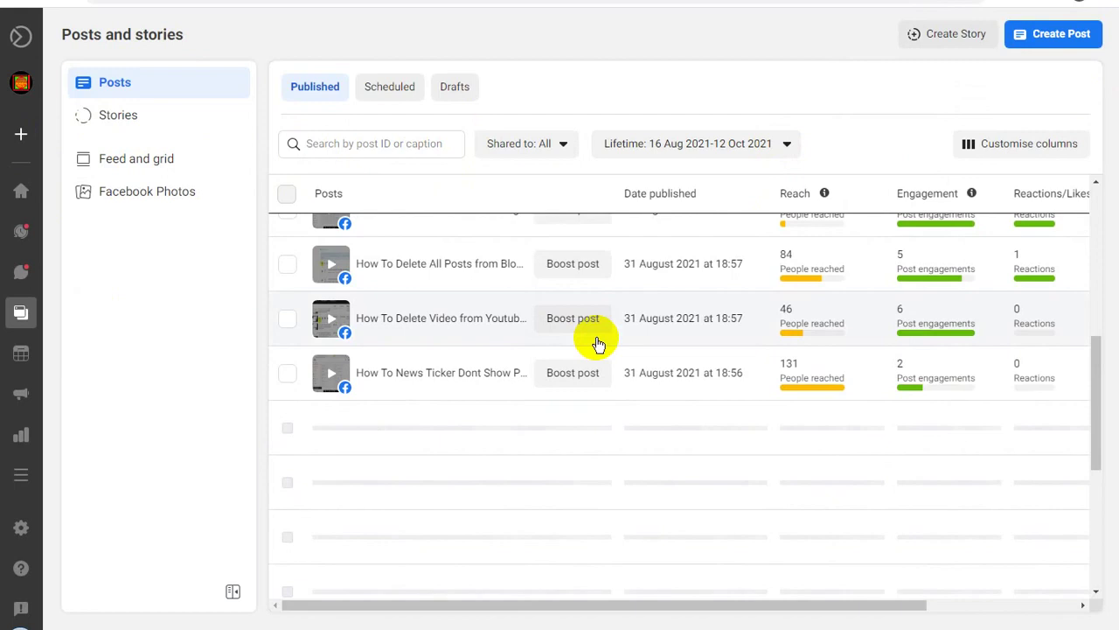
scroll(600, 350, up, 5)
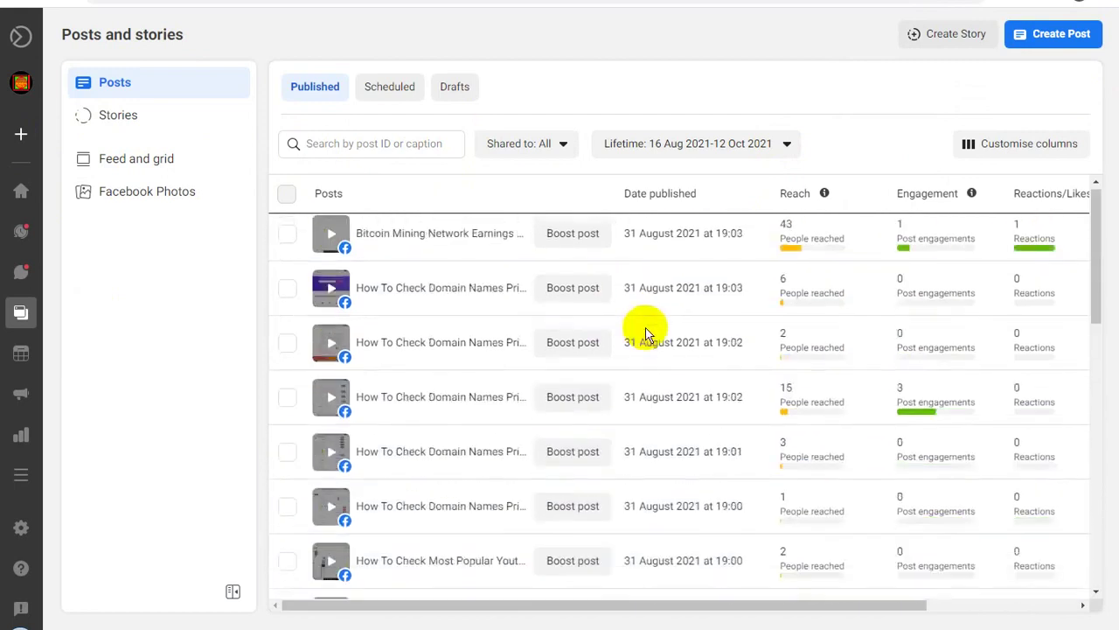
scroll(646, 332, up, 1)
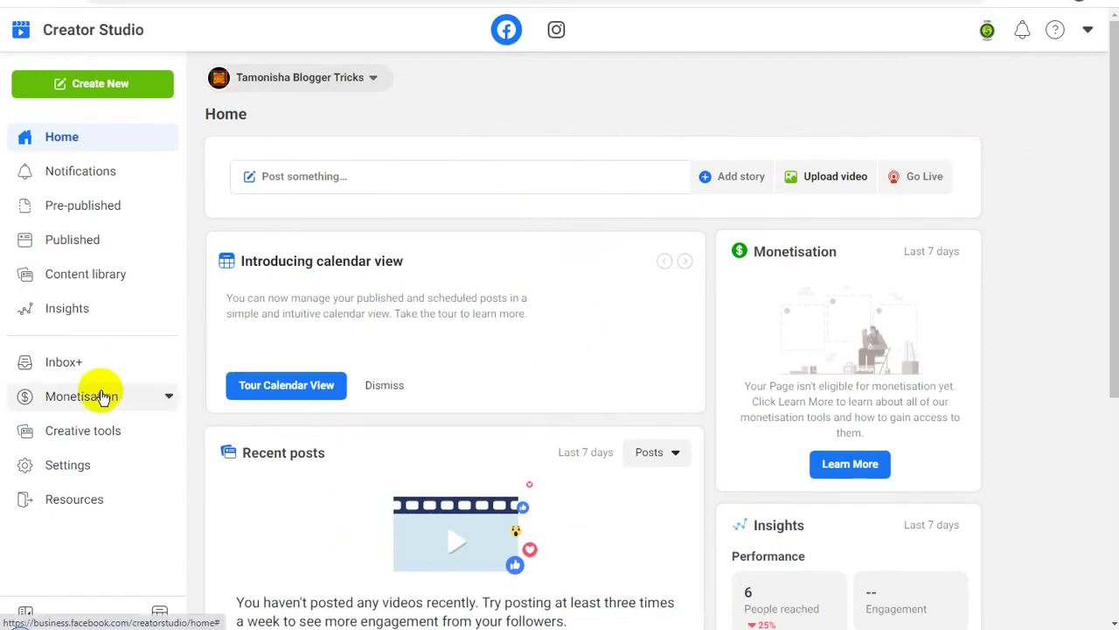
Open the monetisation overview in Creator Studio and review the Page's status and performance sections.
click(159, 388)
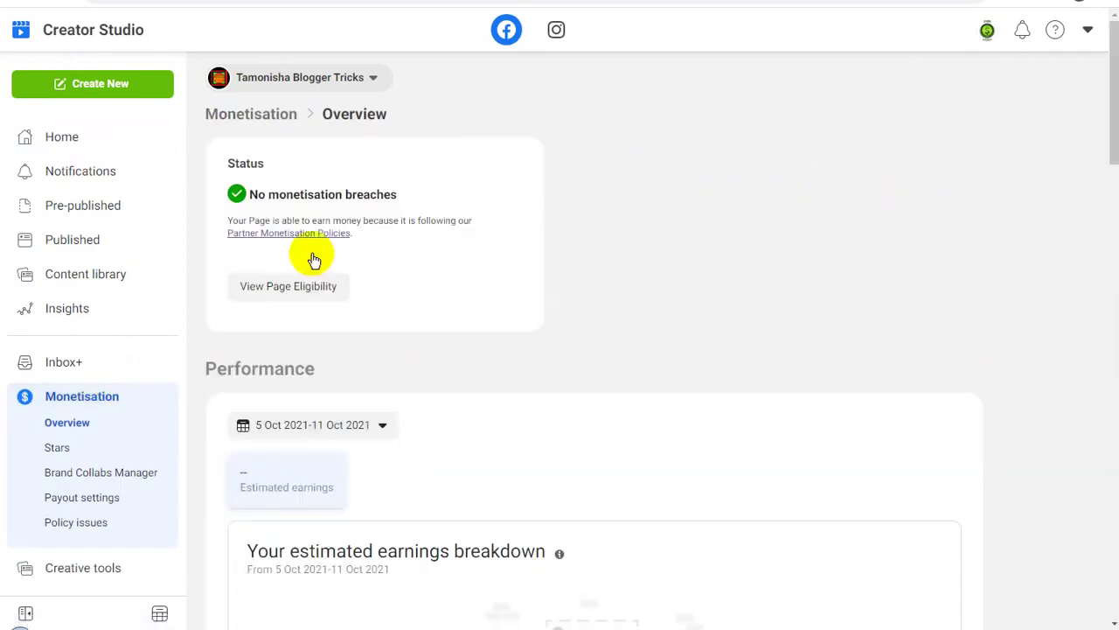
scroll(432, 288, down, 3)
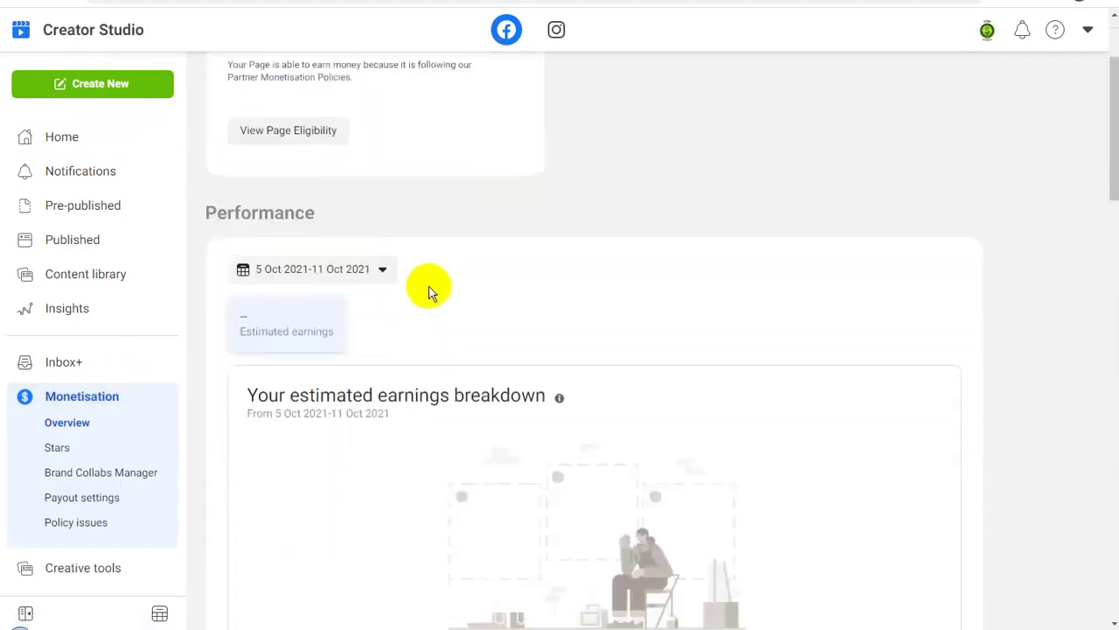
scroll(342, 189, up, 3)
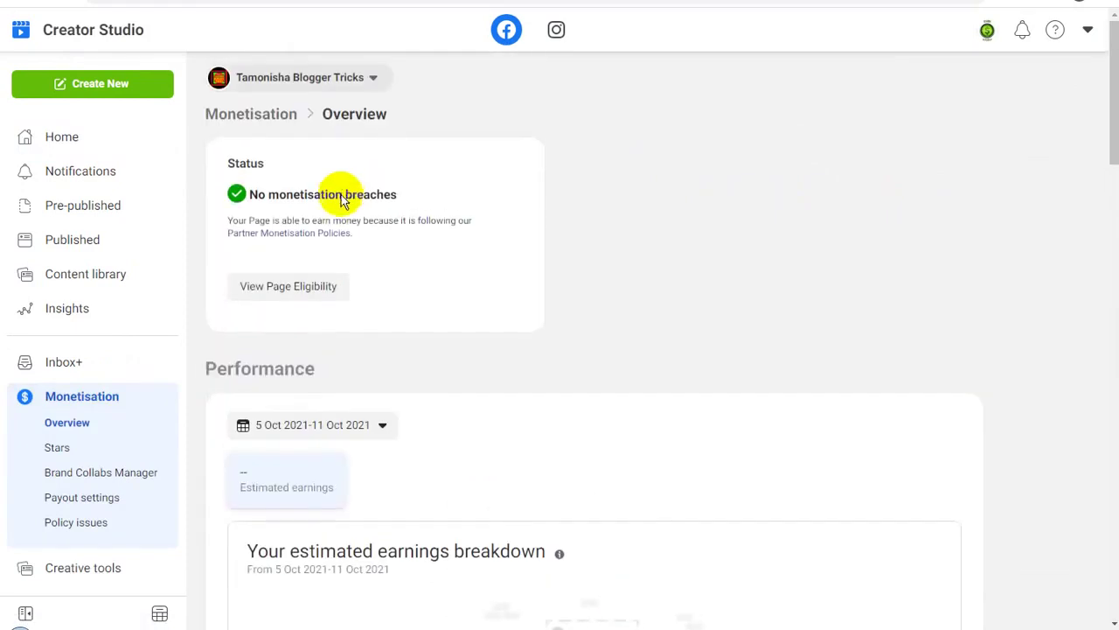
View the Page eligibility details, check the Instant Articles status, and close the details.
click(288, 294)
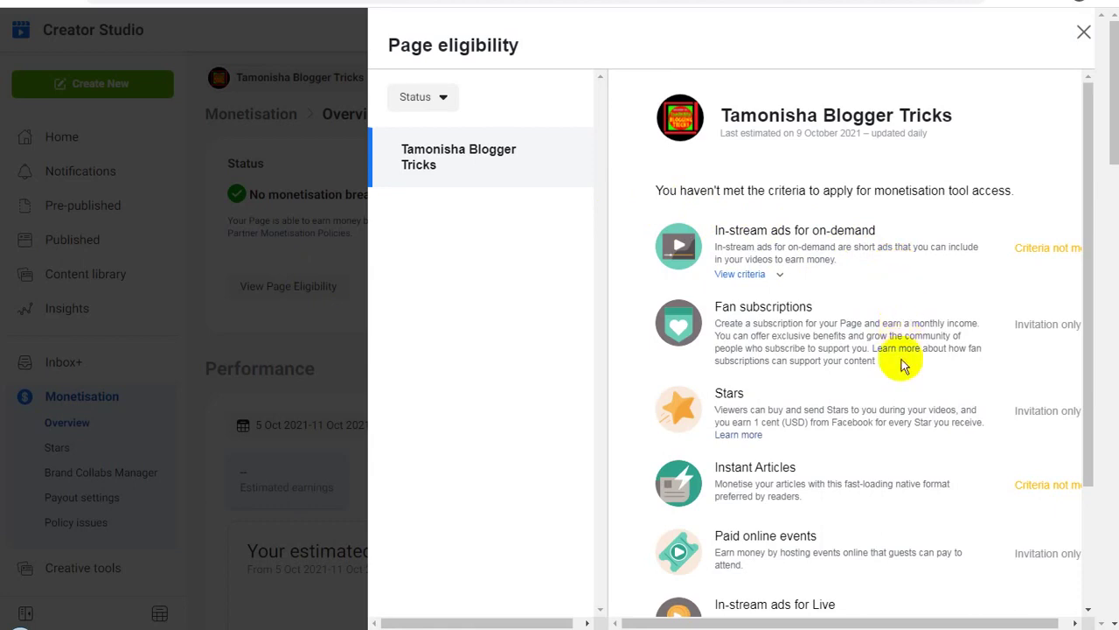
scroll(924, 407, down, 1)
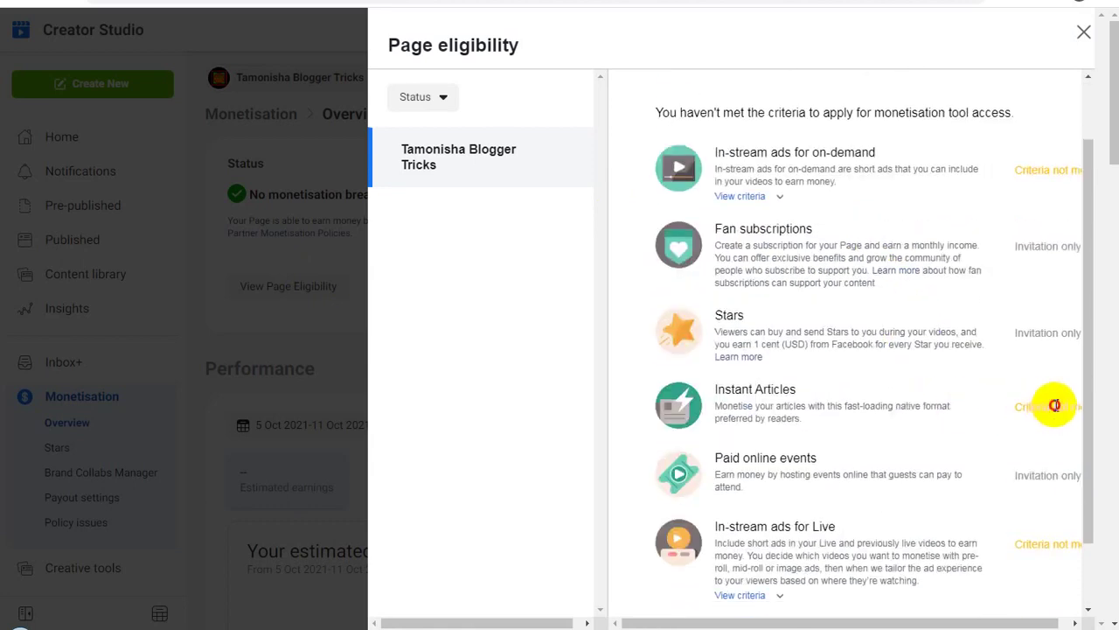
drag(1017, 406, 1097, 411)
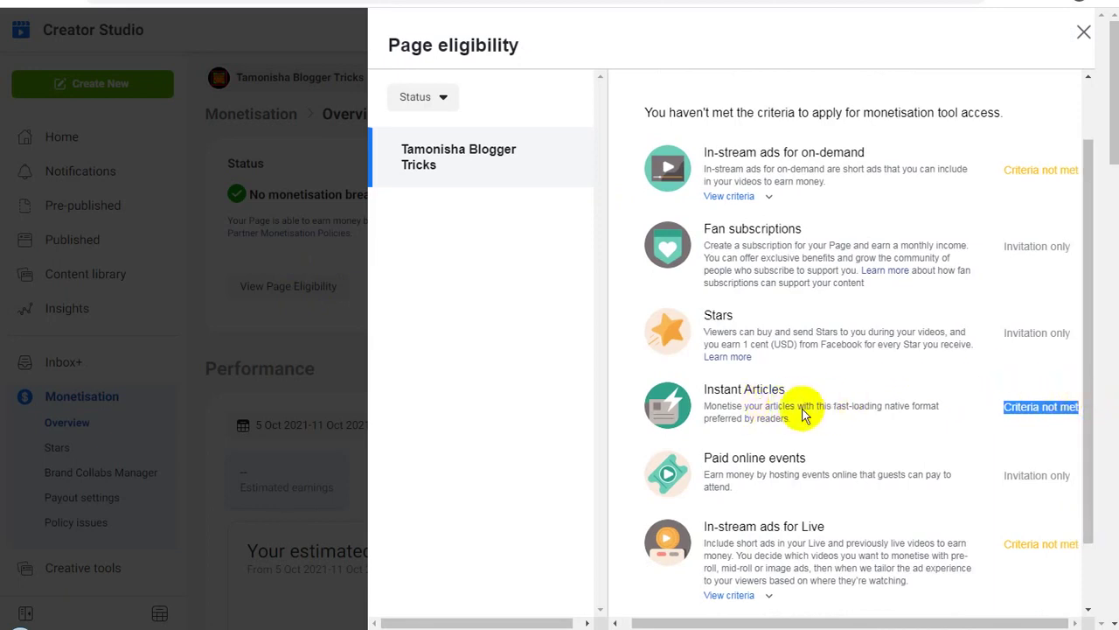
click(758, 415)
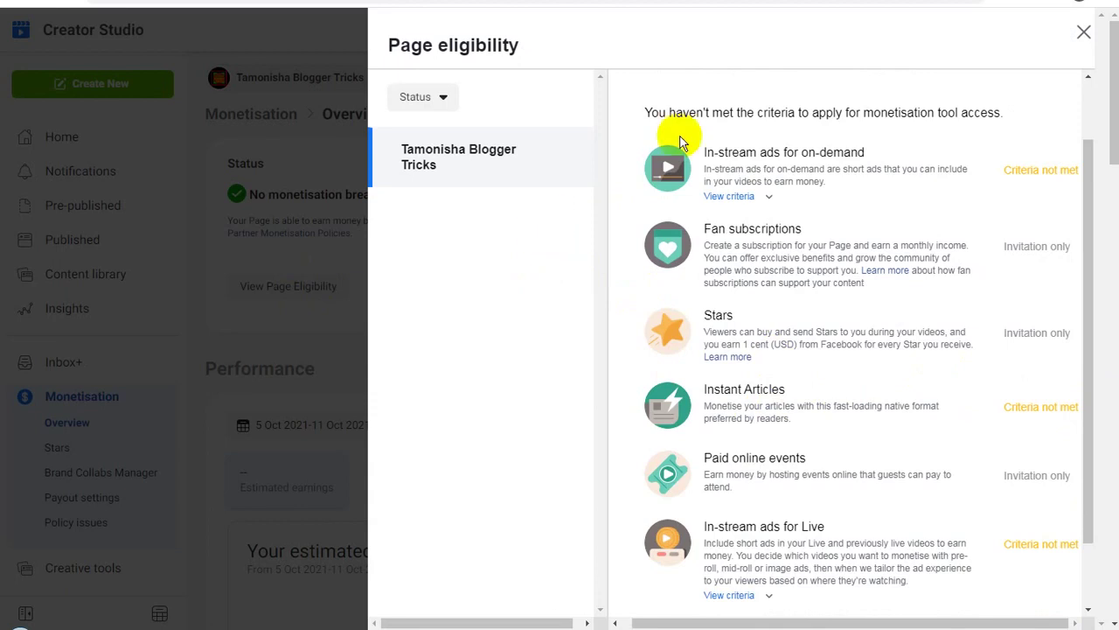
click(1084, 37)
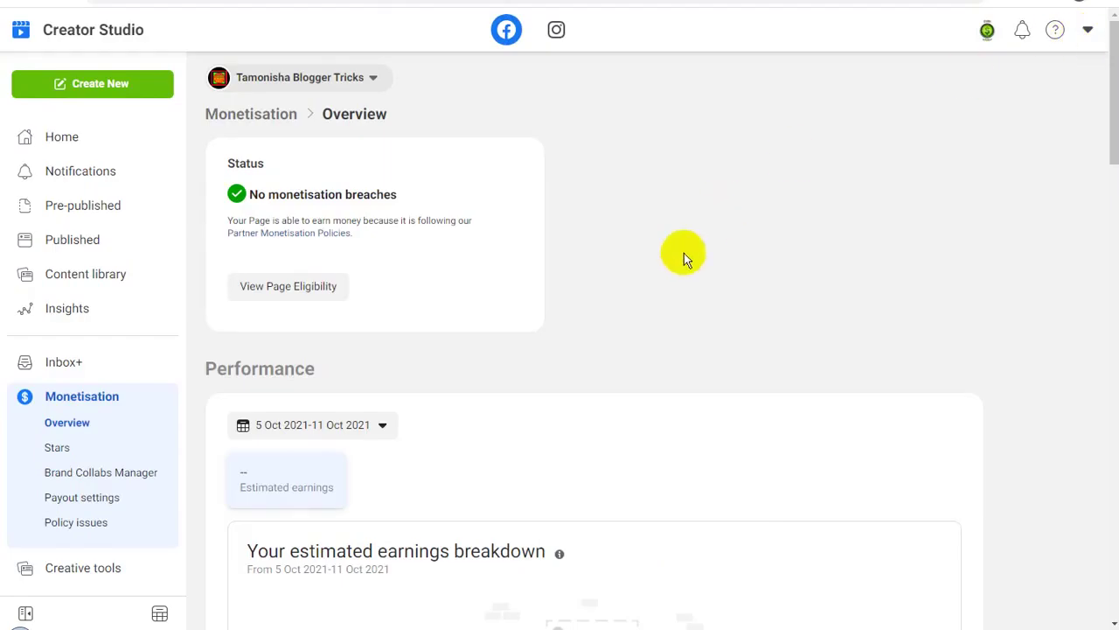
Review the other monetisation tools in the overview, especially the Instant Articles eligibility requirements.
scroll(647, 349, down, 7)
scroll(632, 387, down, 7)
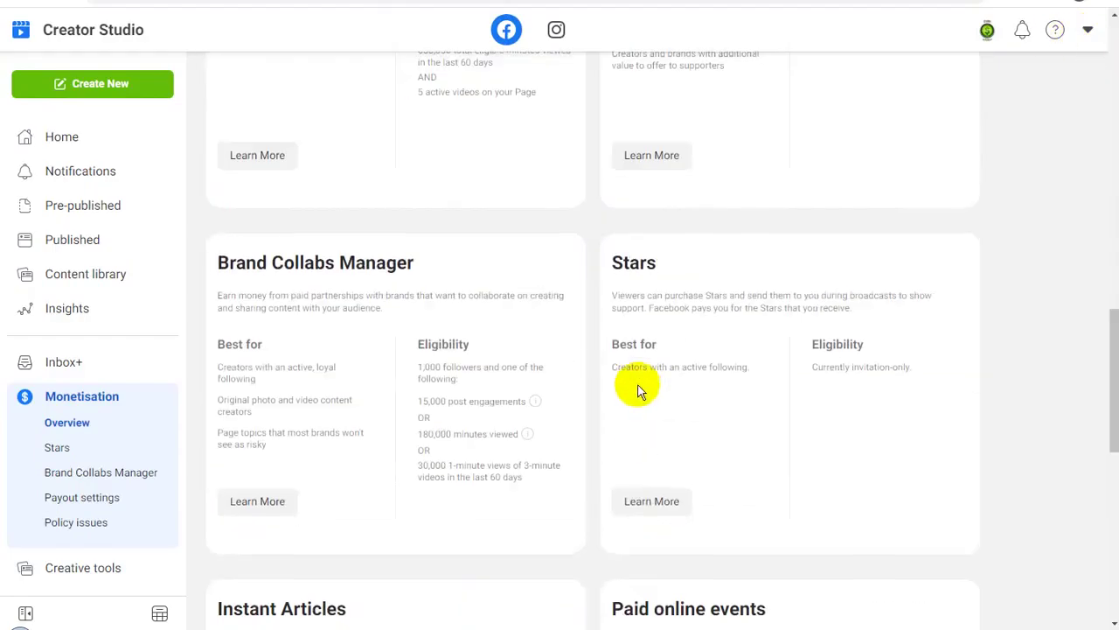
scroll(639, 387, down, 5)
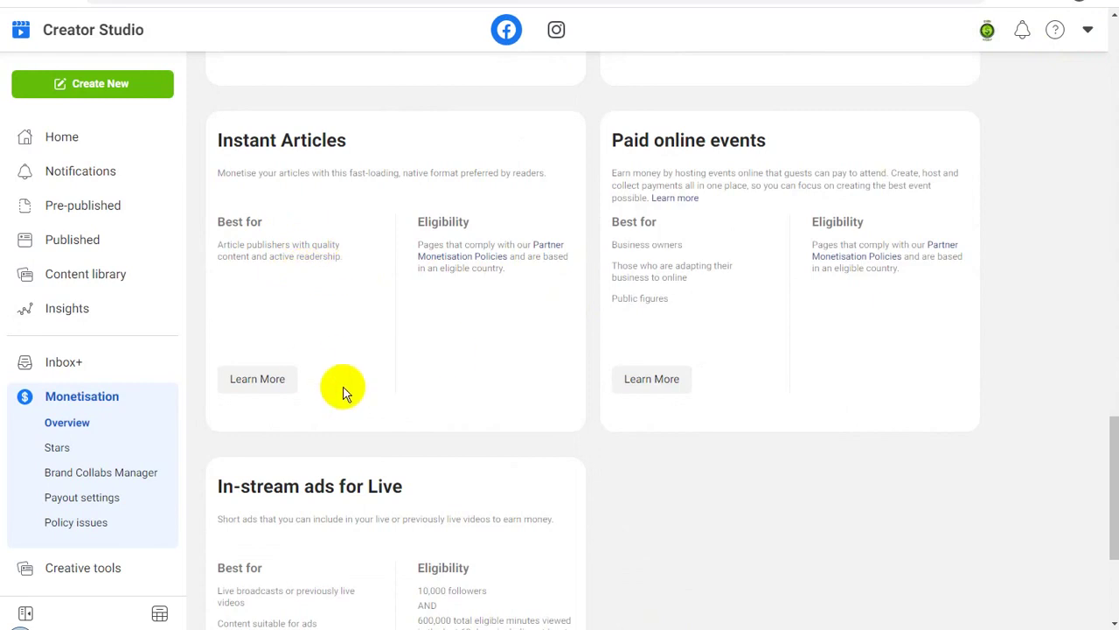
scroll(343, 391, down, 1)
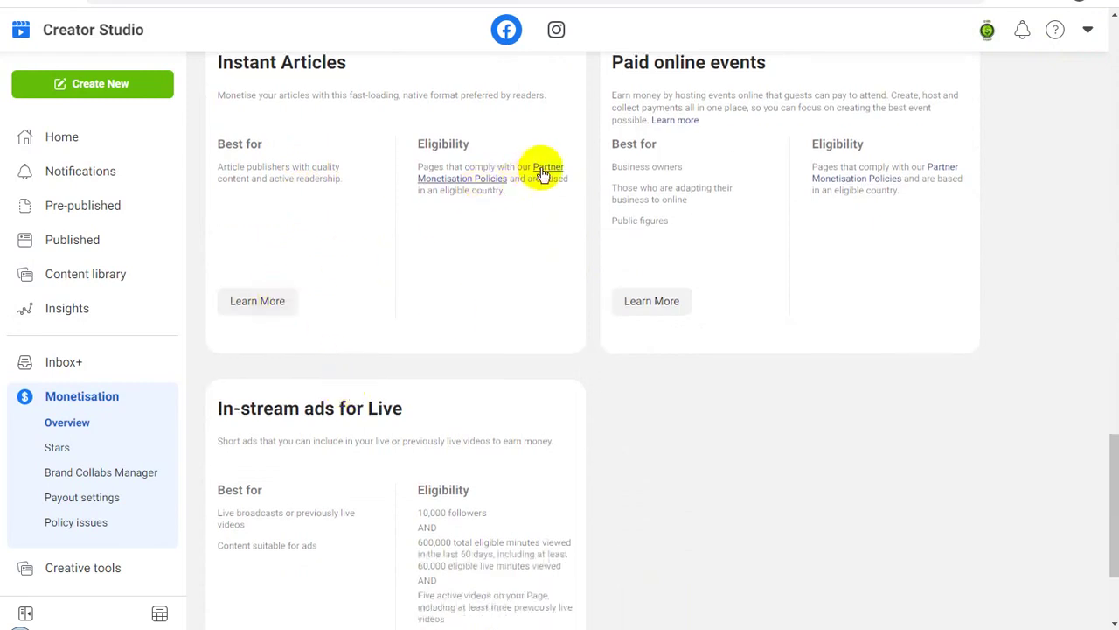
scroll(398, 279, up, 2)
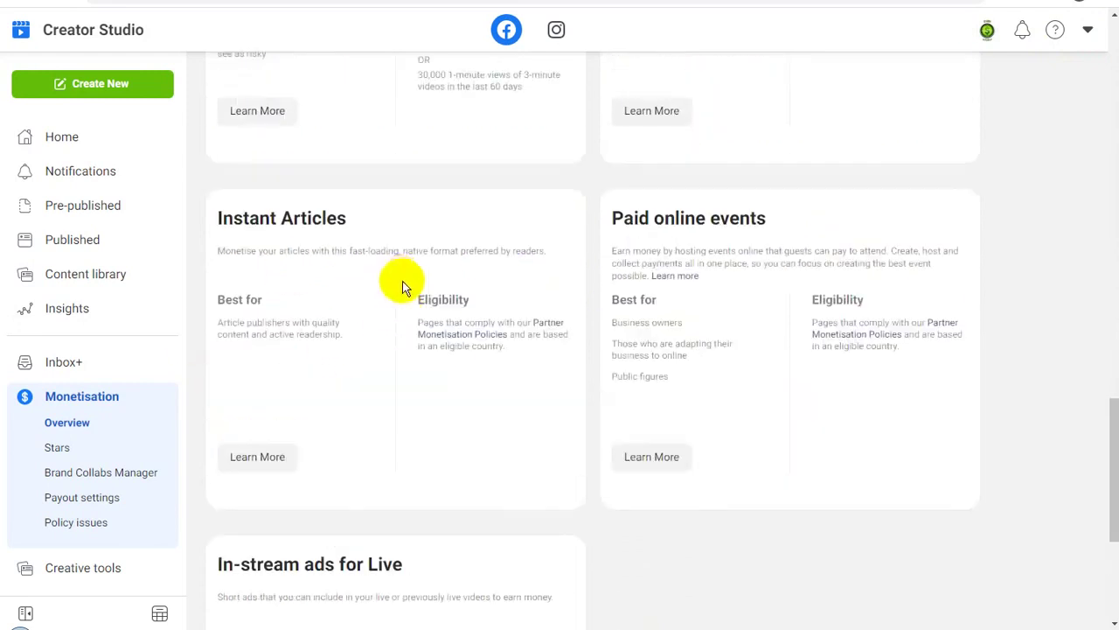
scroll(392, 322, up, 20)
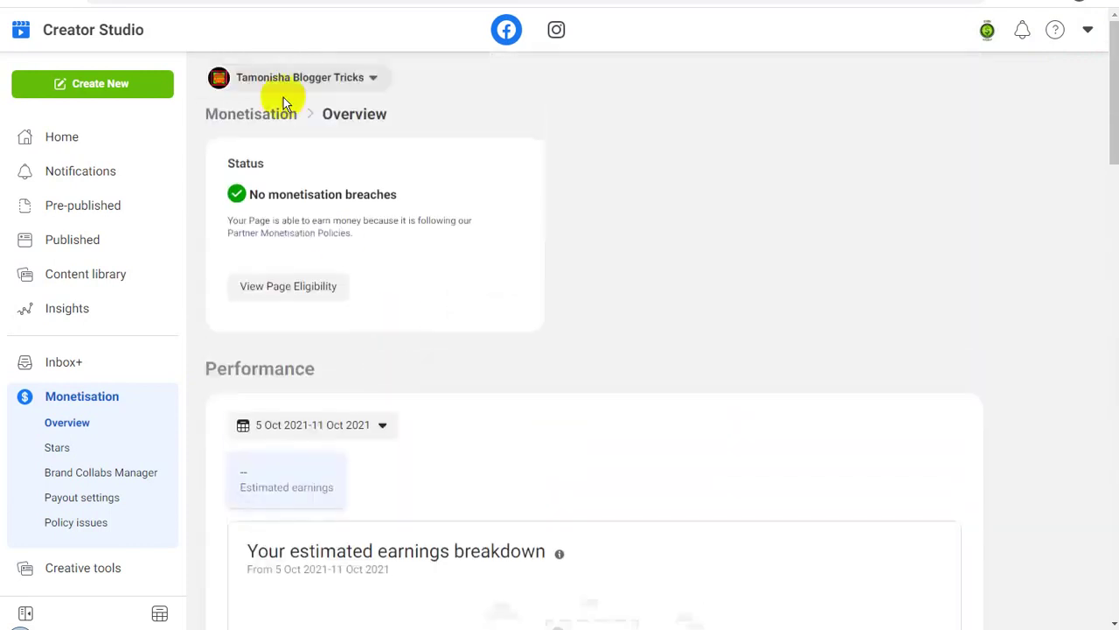
Add the Candy Crush Saga Game LIVE Page to the monetisation overview alongside the current Page.
click(312, 78)
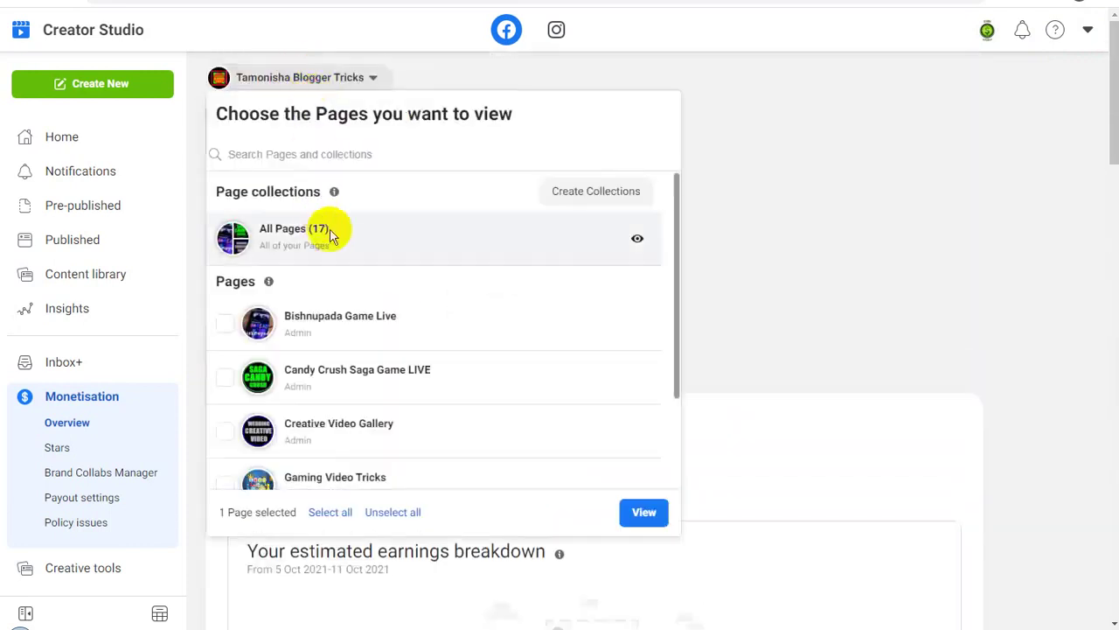
click(224, 378)
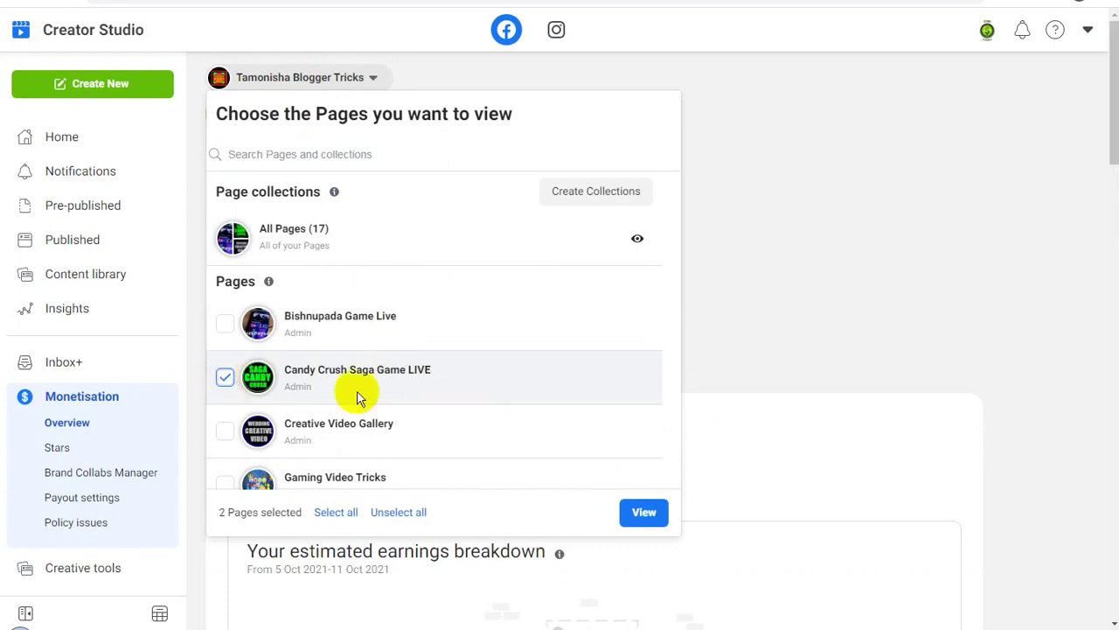
click(642, 514)
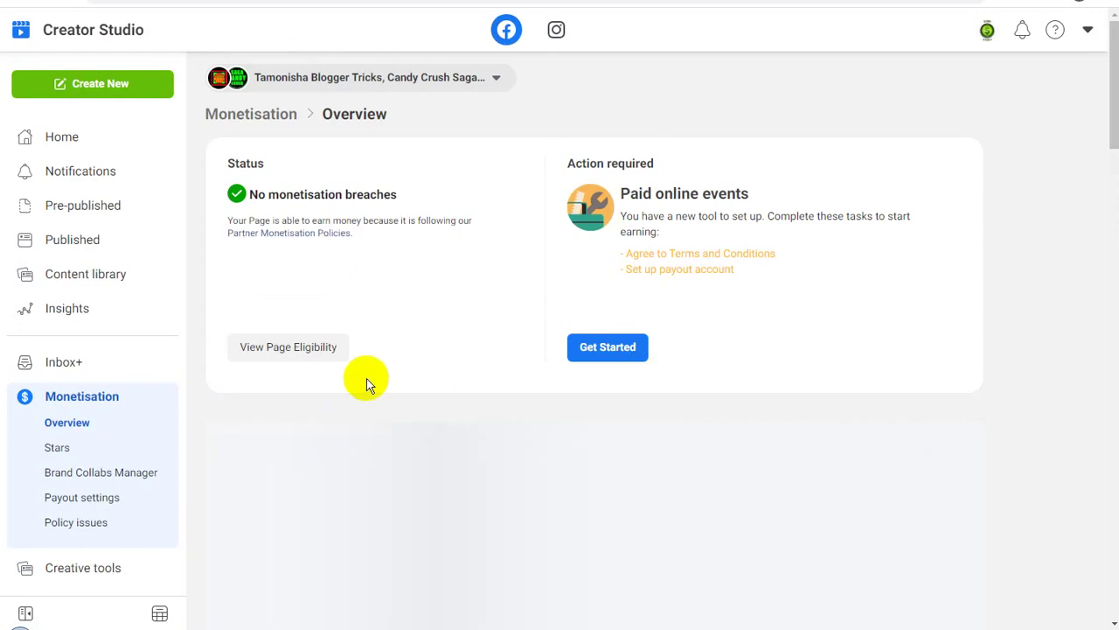
Examine the monetisation overview for both Pages, including the tools to set up and the Instant Articles eligibility.
scroll(418, 366, down, 9)
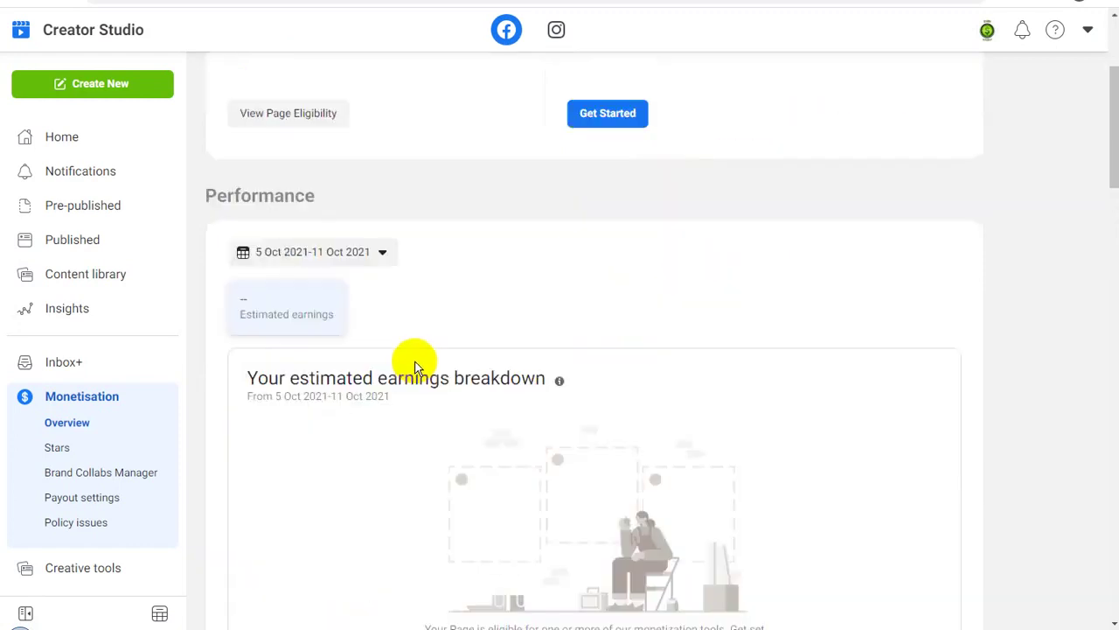
scroll(417, 361, down, 7)
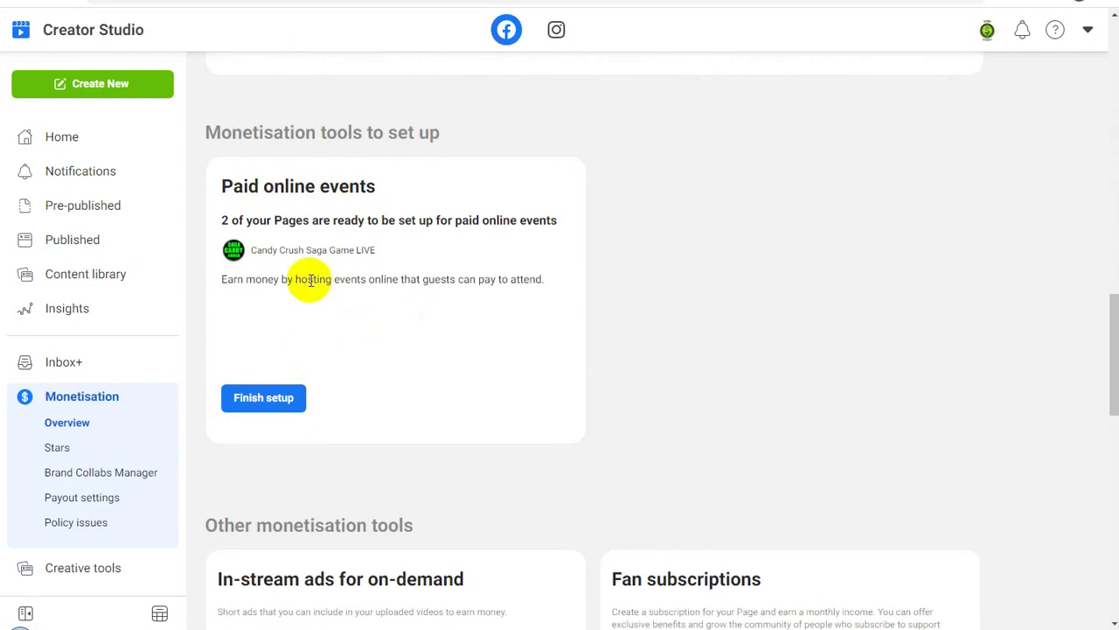
scroll(336, 350, down, 1)
scroll(335, 350, down, 6)
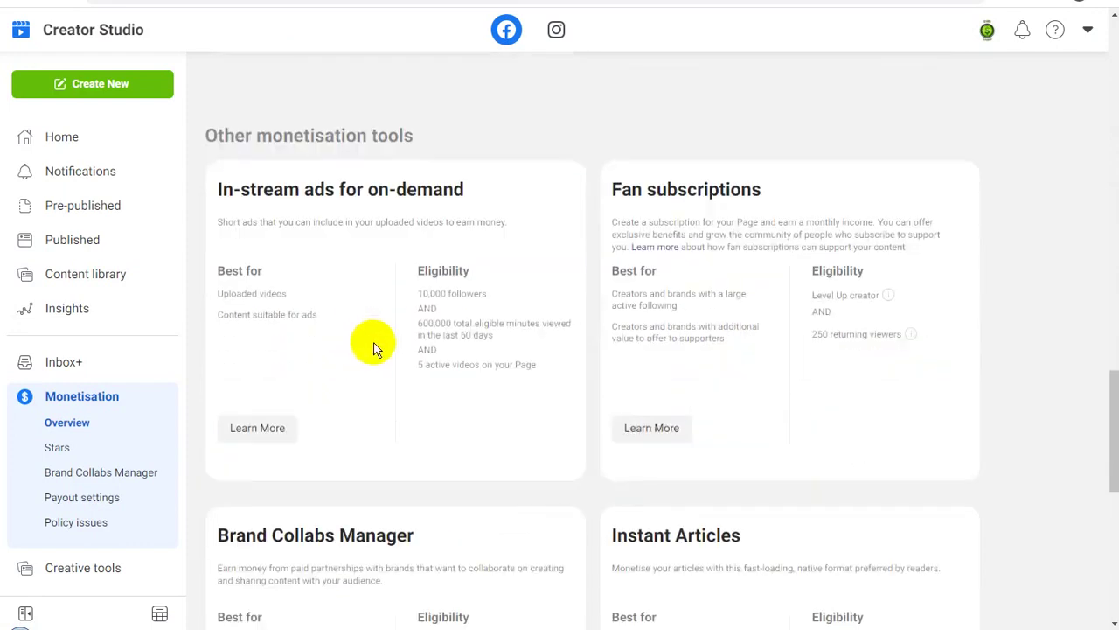
scroll(374, 344, down, 1)
scroll(568, 394, down, 3)
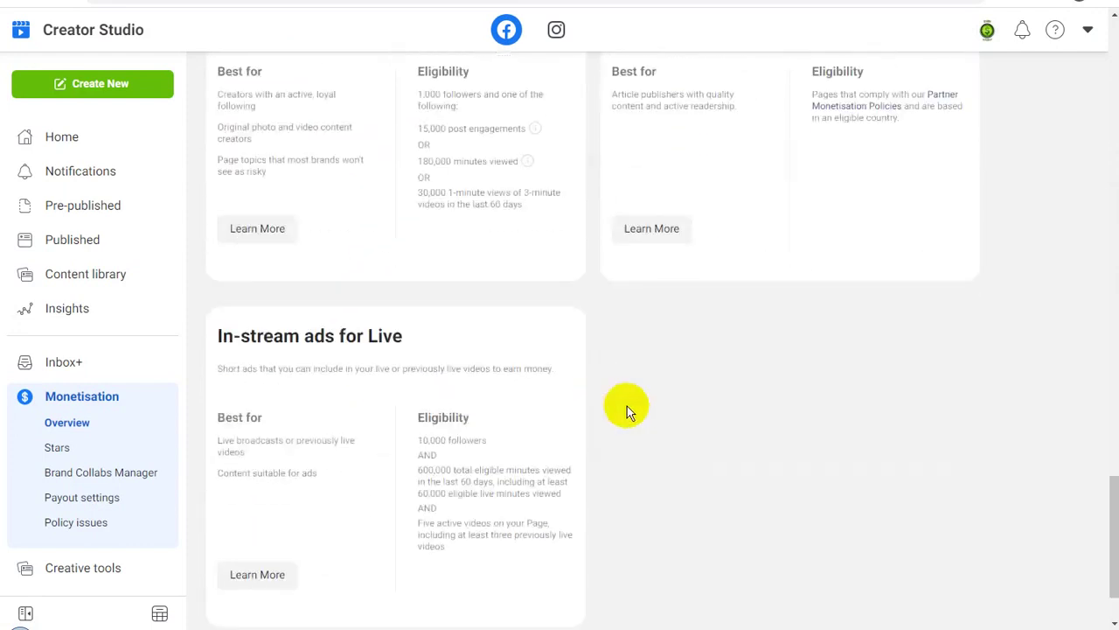
scroll(623, 311, up, 7)
scroll(622, 319, up, 15)
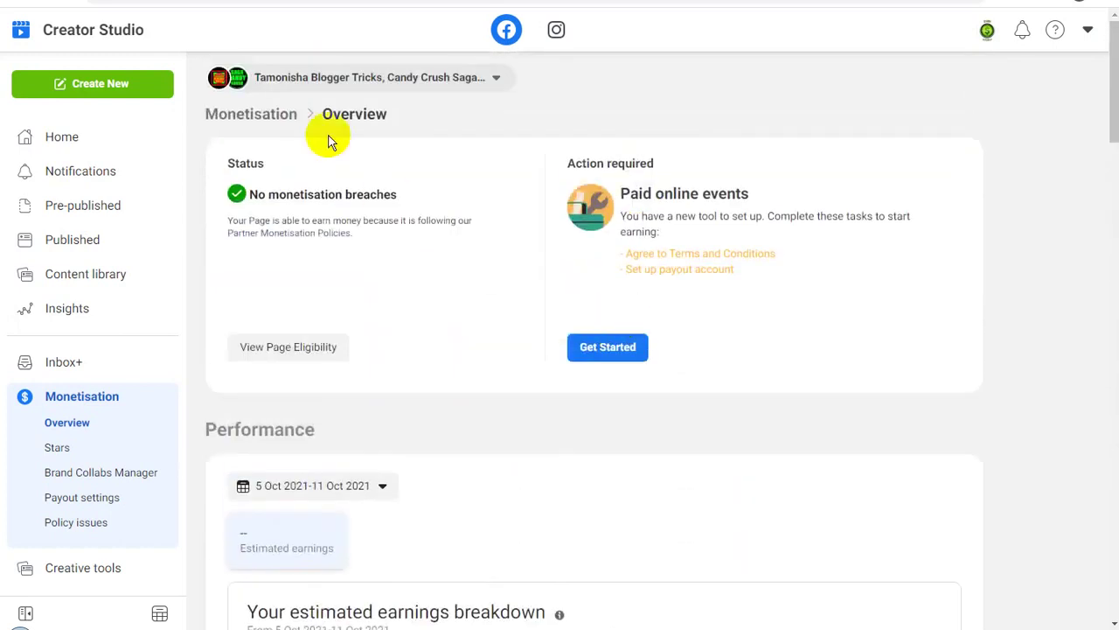
Clear the current Page selection and show the monetisation overview for only the Gaming Video Tricks Page.
click(339, 80)
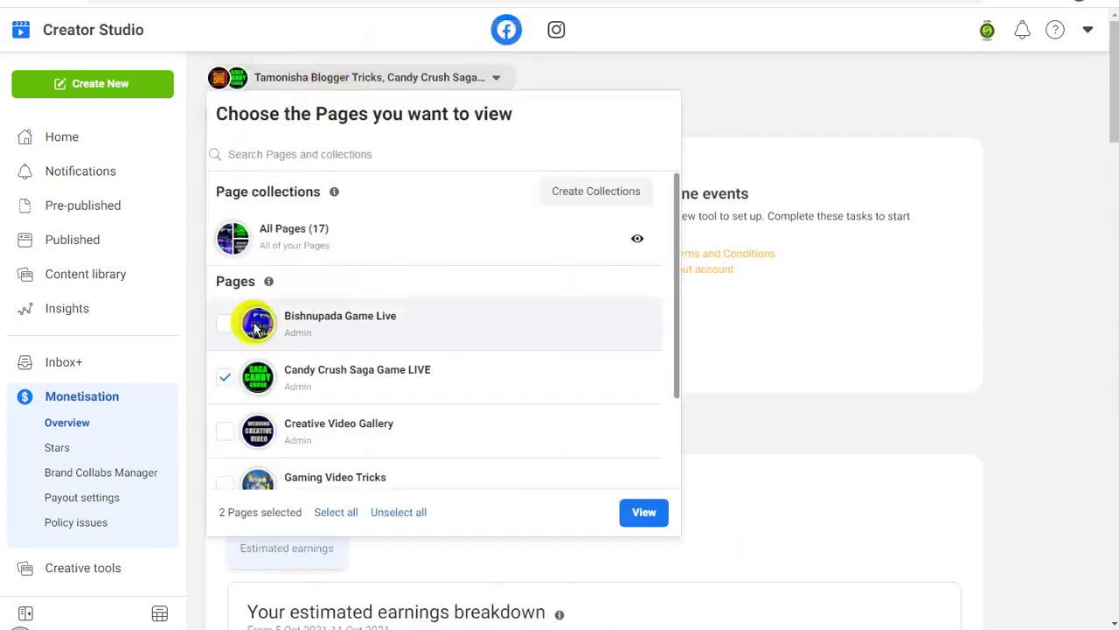
scroll(295, 382, down, 2)
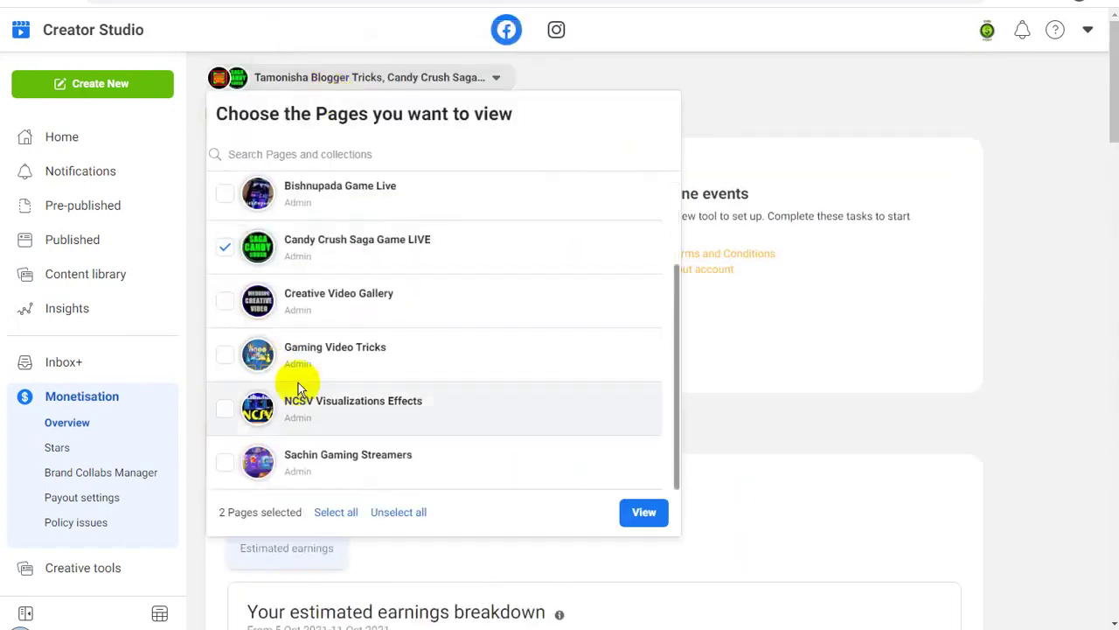
click(389, 513)
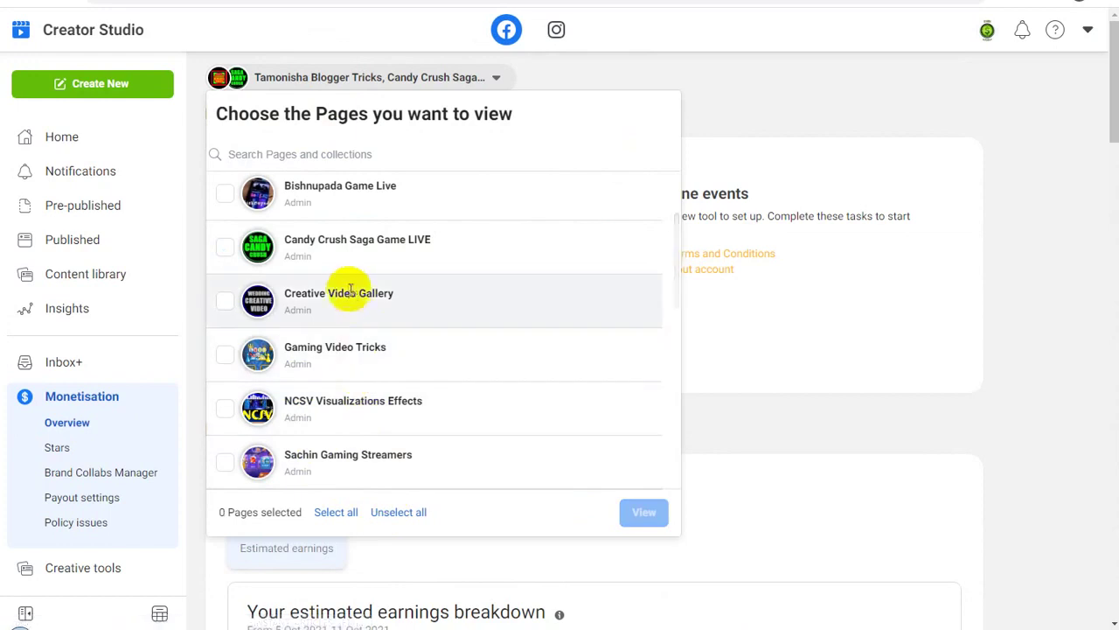
scroll(382, 393, down, 1)
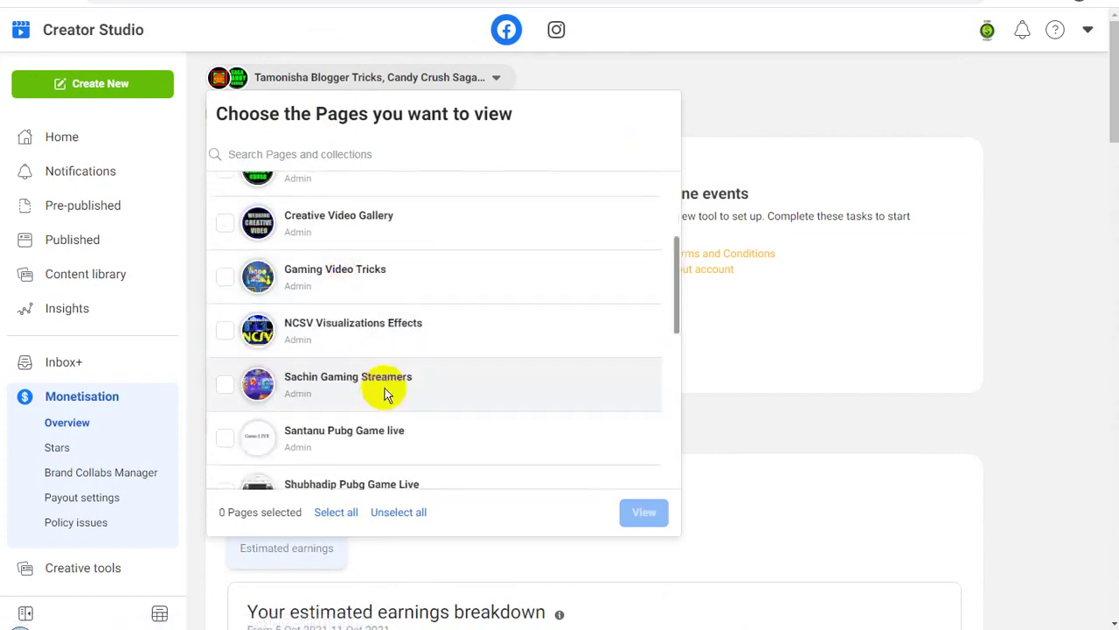
click(225, 276)
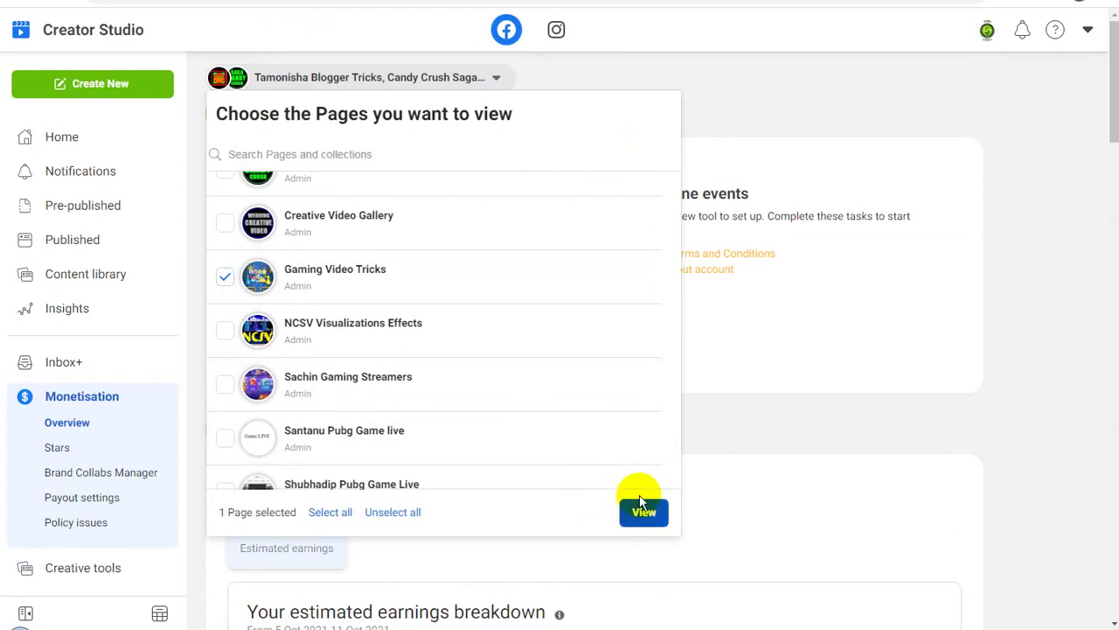
click(642, 507)
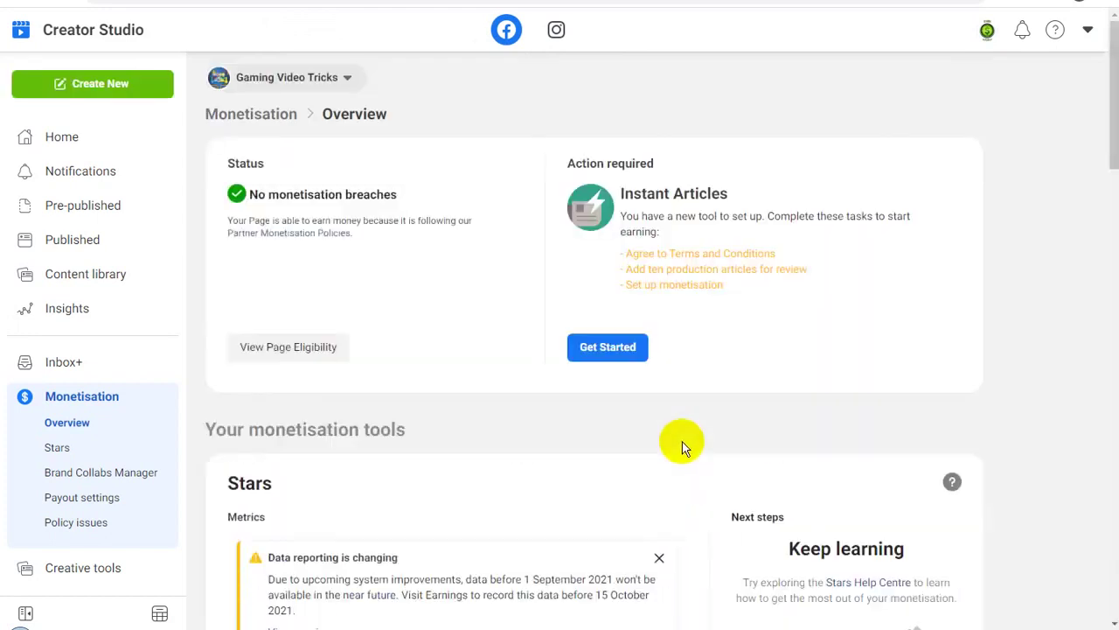
Review the Gaming Video Tricks Page eligibility, including the other monetisation tools, and close the details.
click(624, 350)
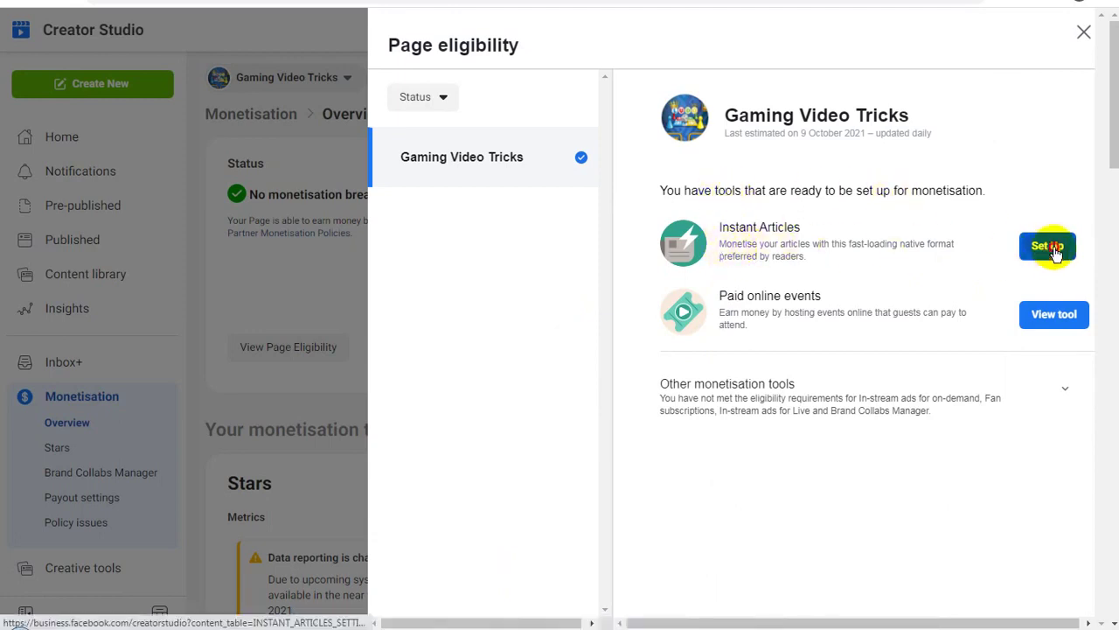
scroll(1045, 350, down, 3)
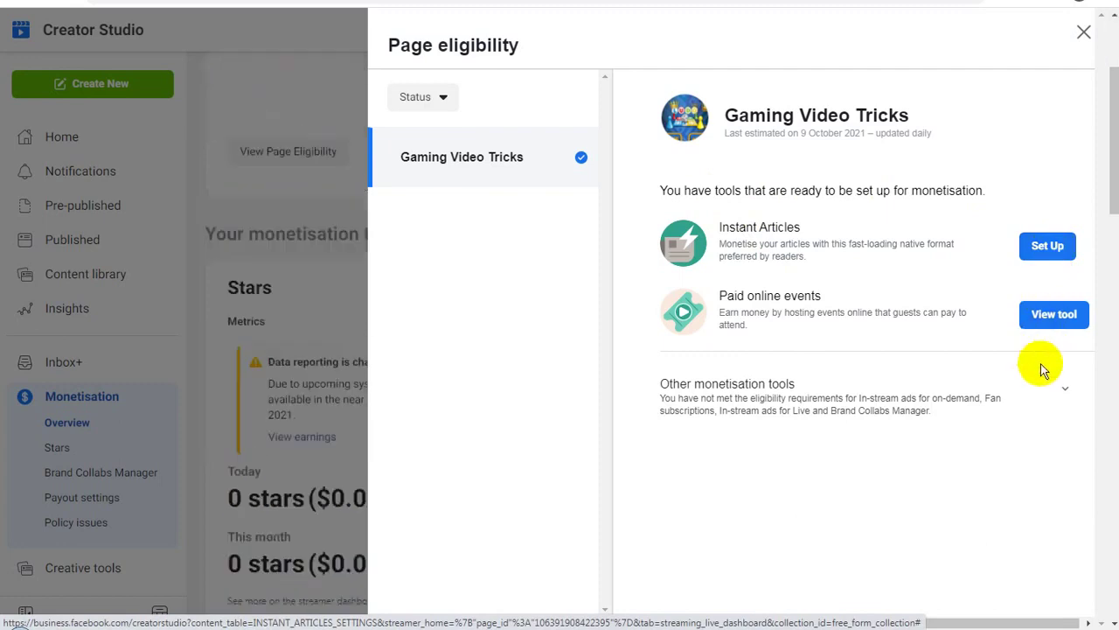
click(1064, 387)
scroll(932, 467, down, 2)
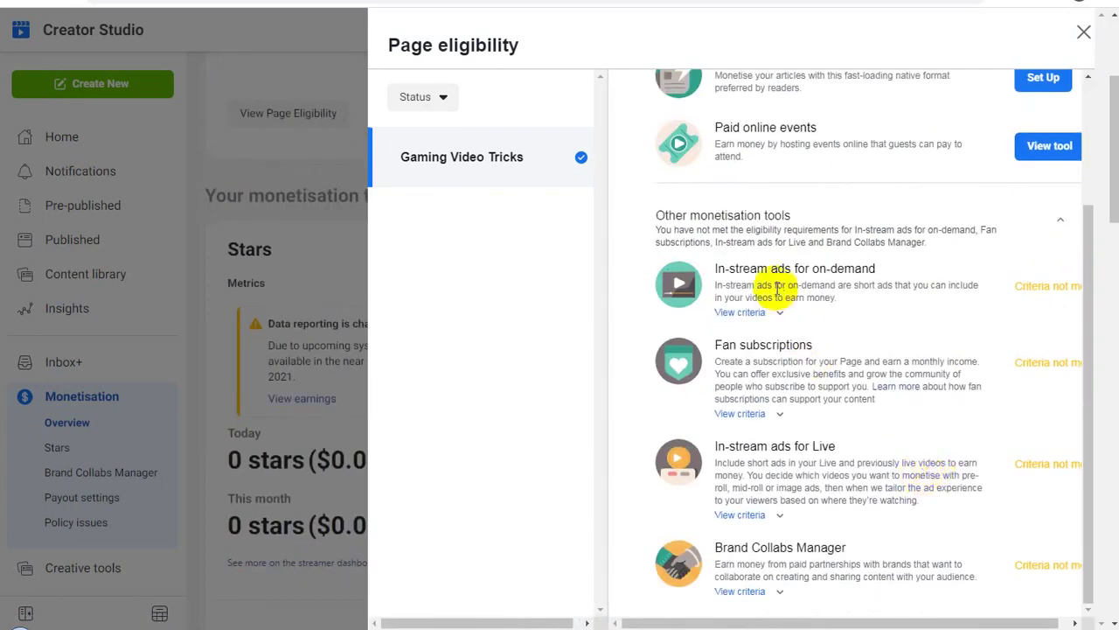
scroll(778, 341, down, 2)
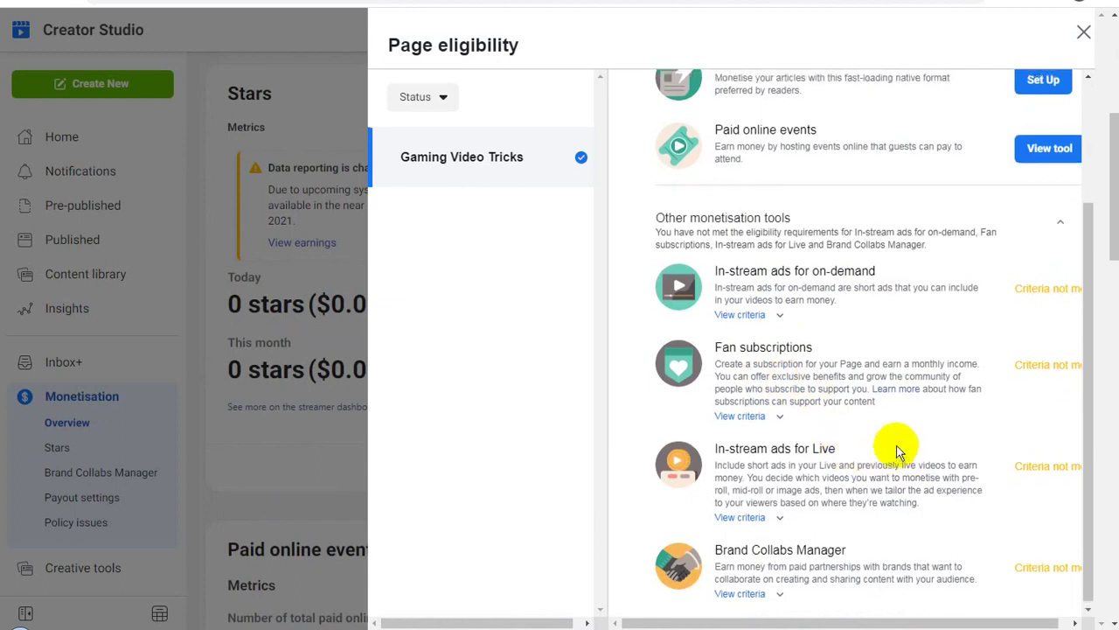
scroll(953, 437, up, 4)
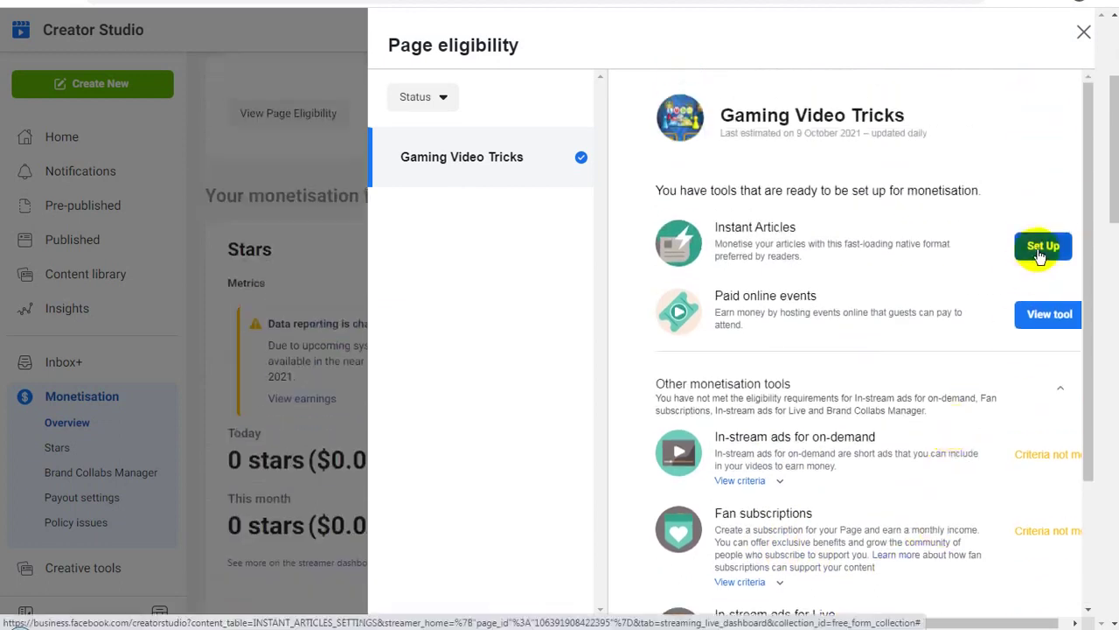
click(1084, 35)
Reopen the Gaming Video Tricks eligibility details and open the setup for Instant Articles.
scroll(612, 350, up, 3)
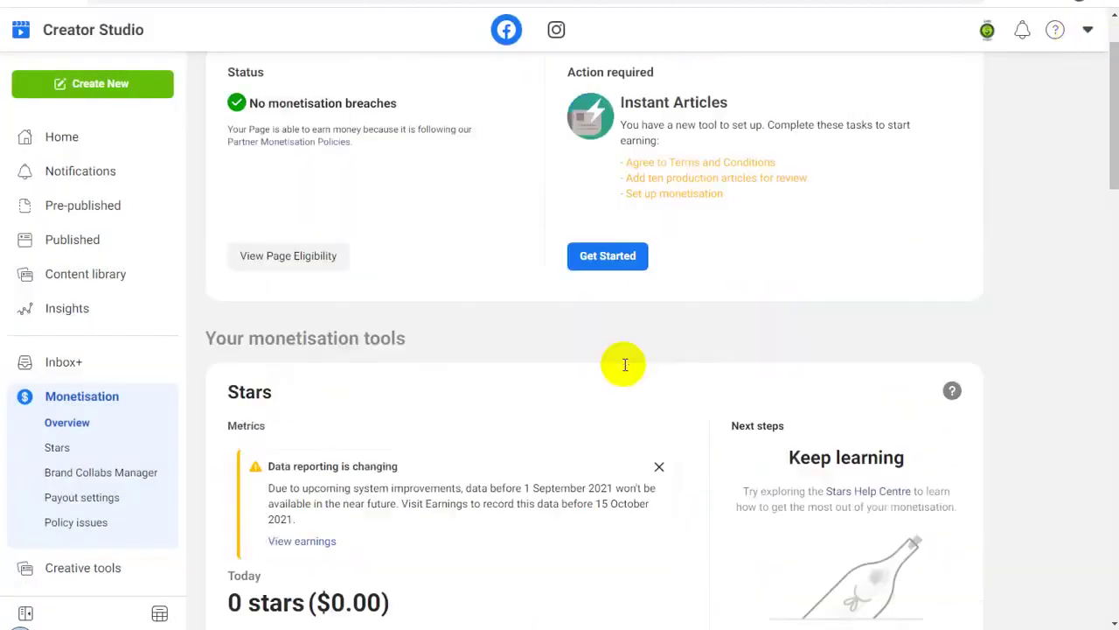
click(607, 348)
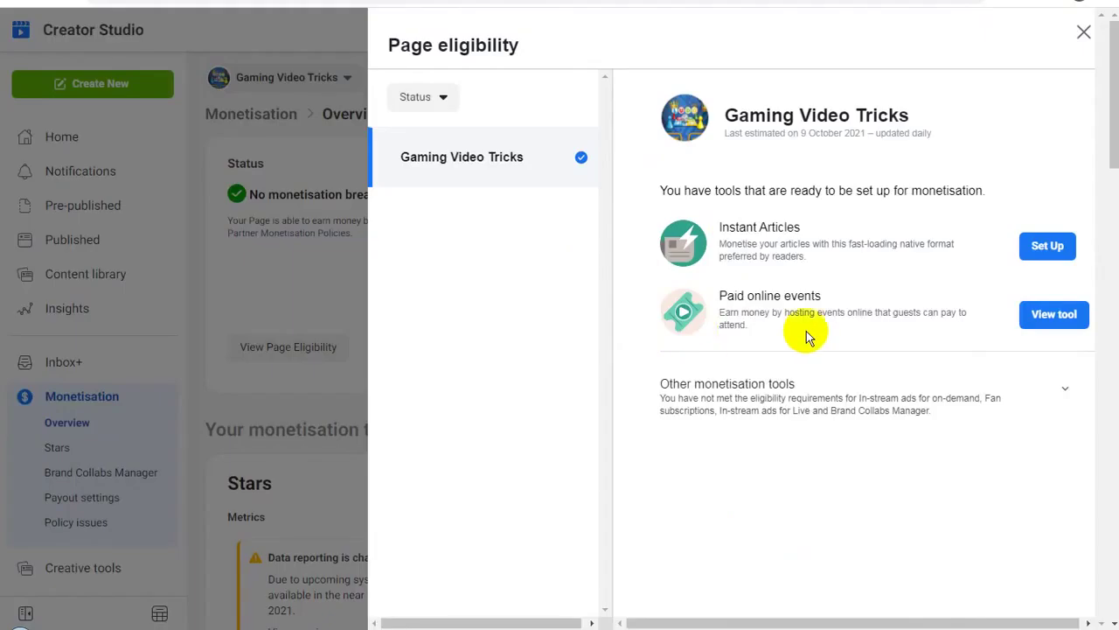
click(1049, 247)
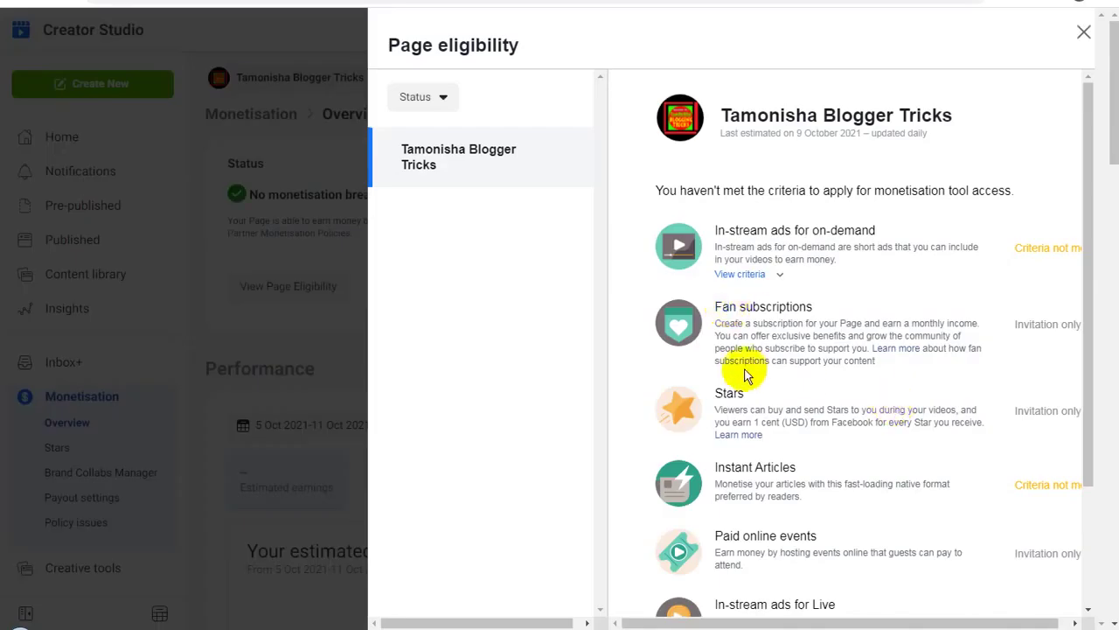
Close the eligibility details and show the monetisation overview for only the Tube Vblog - Technicals Video Tricks Page.
click(1082, 33)
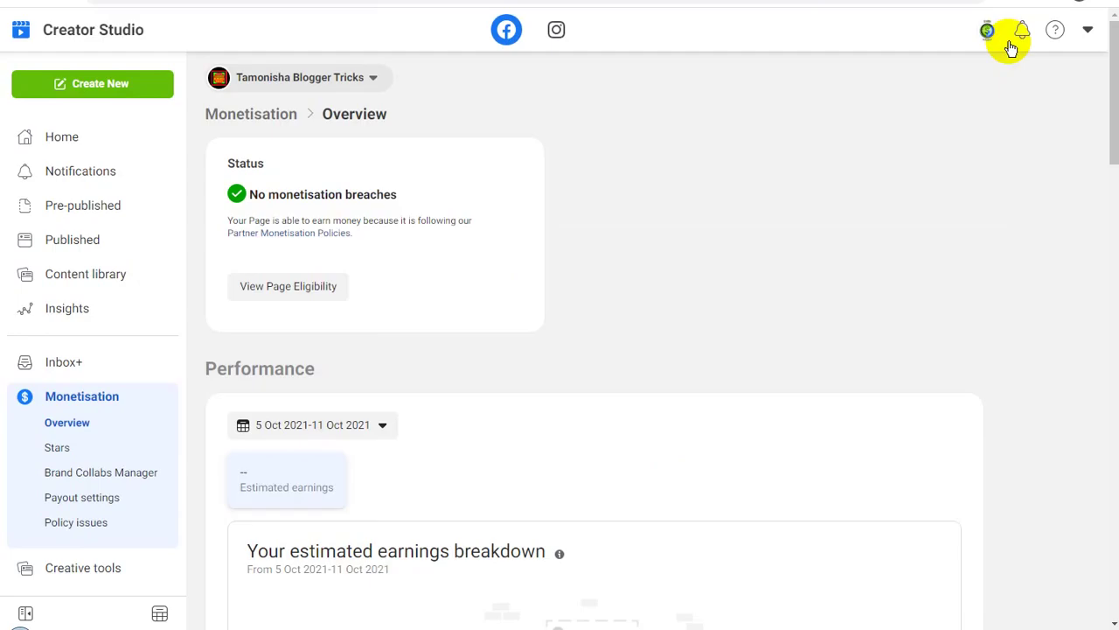
click(342, 80)
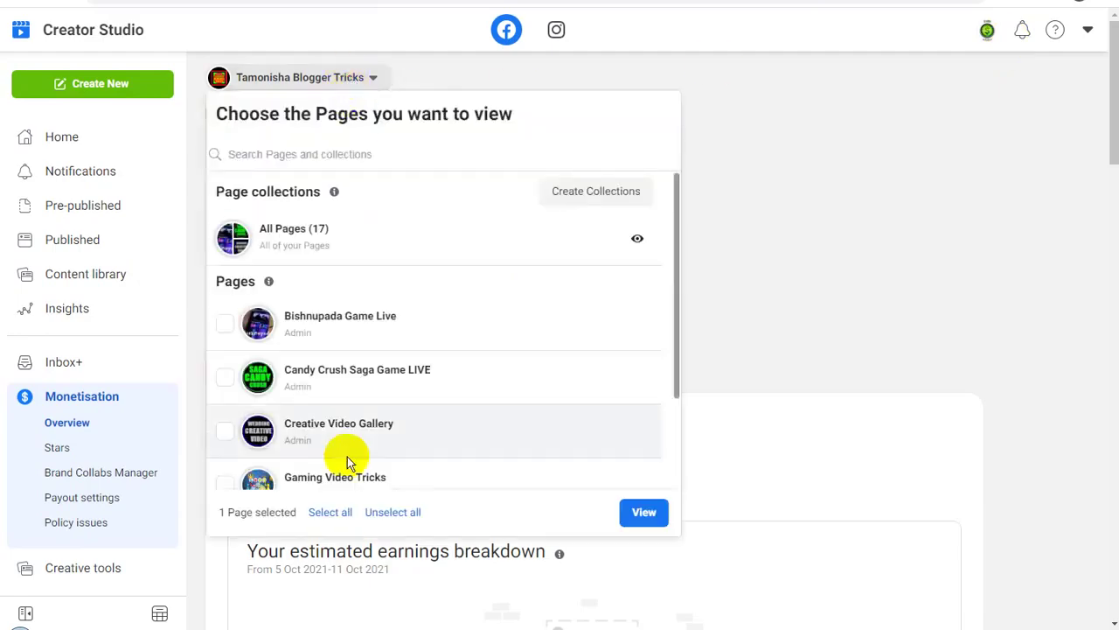
click(389, 513)
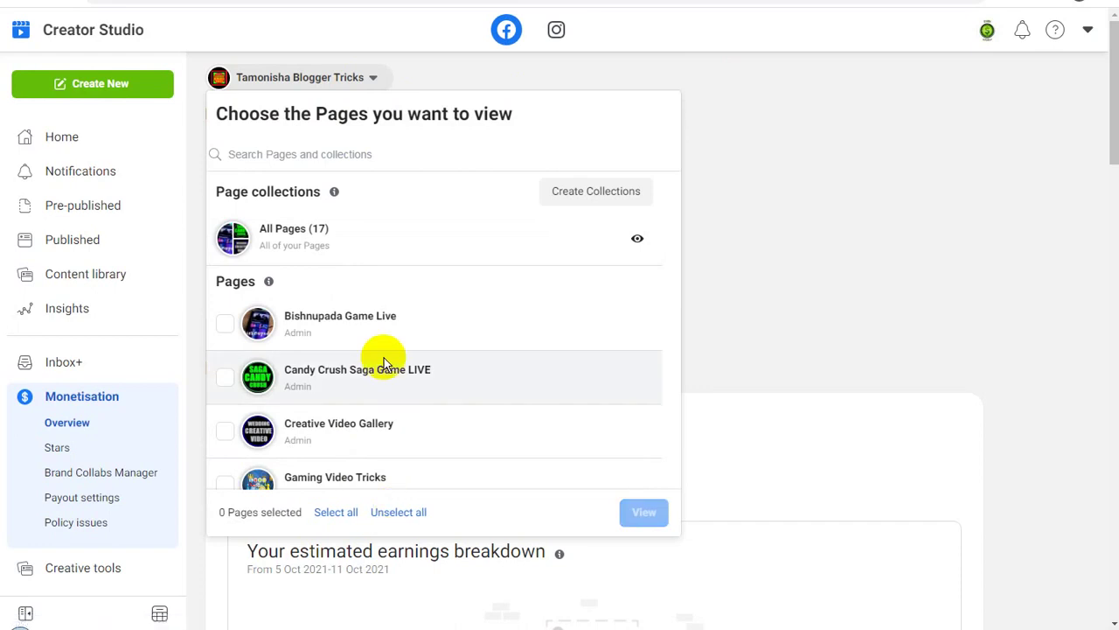
scroll(405, 349, down, 3)
scroll(411, 349, down, 7)
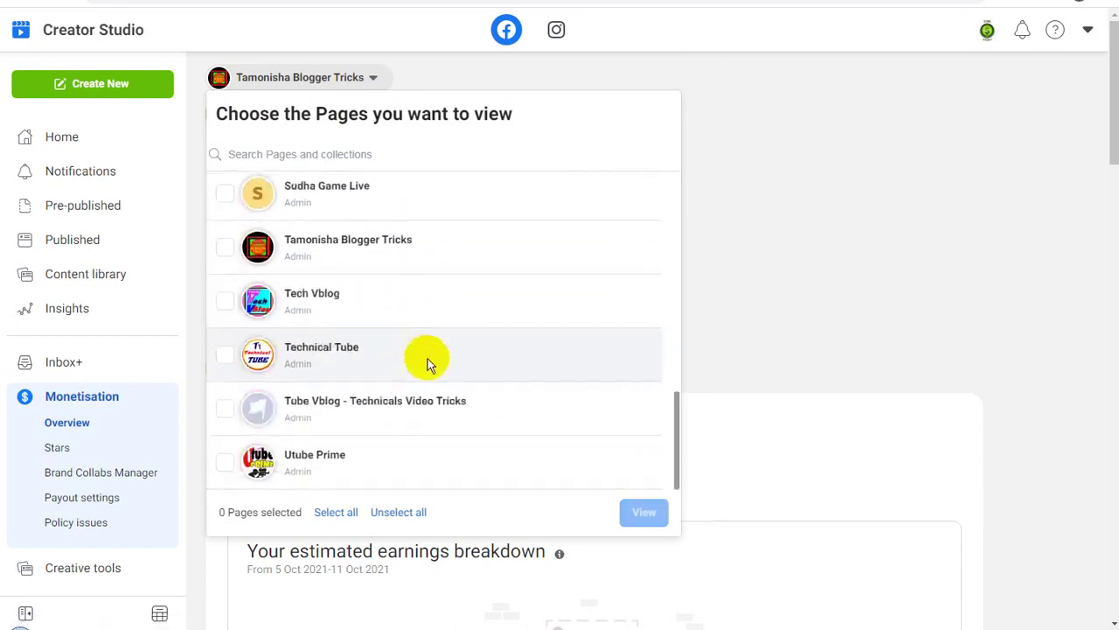
click(226, 409)
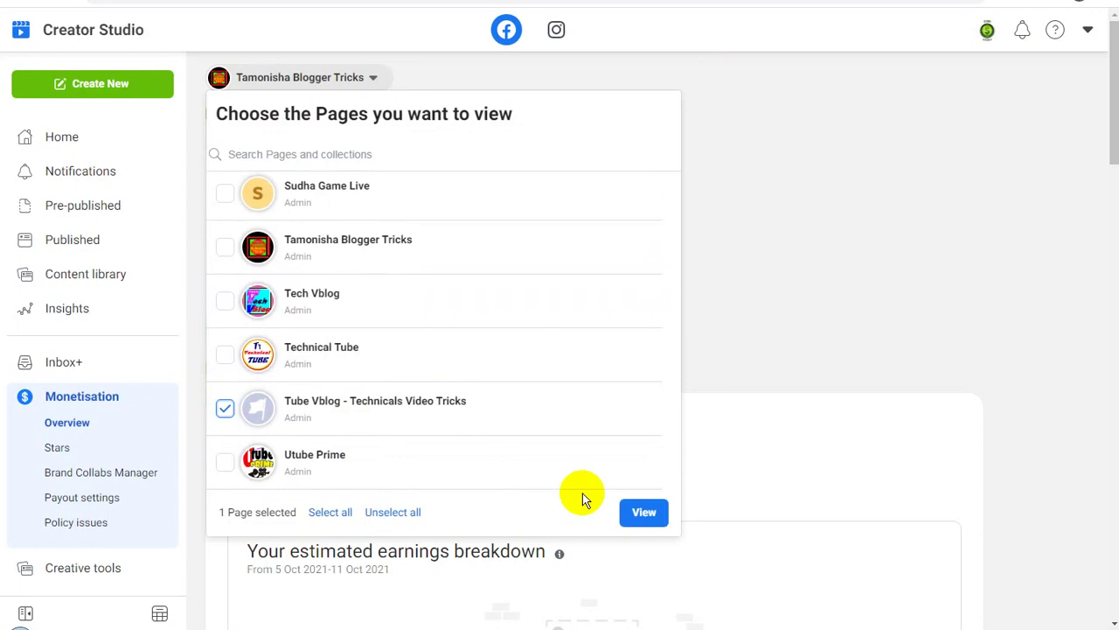
click(644, 516)
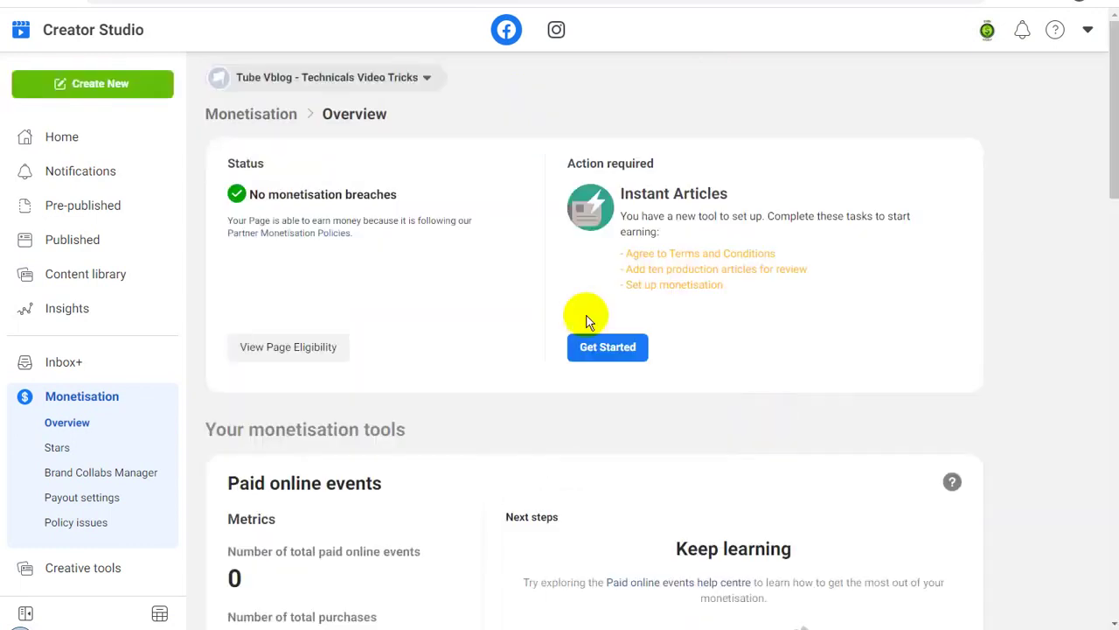
Review the Tube Vblog - Technicals Video Tricks Page eligibility, covering the other monetisation tools and the Instant Articles entry.
click(626, 348)
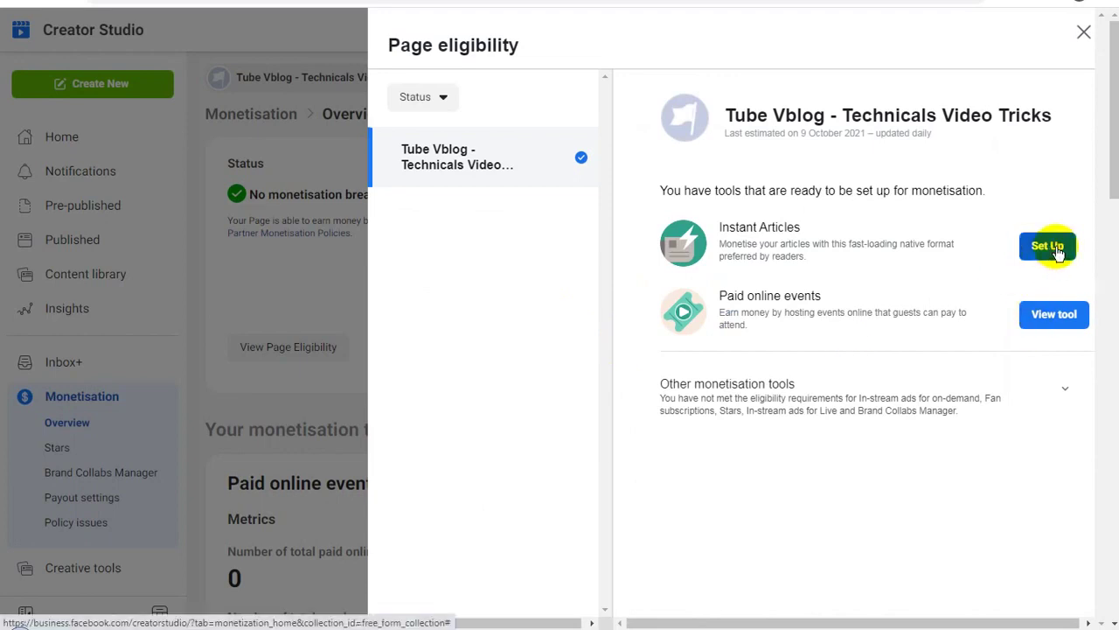
click(1064, 388)
scroll(969, 428, down, 3)
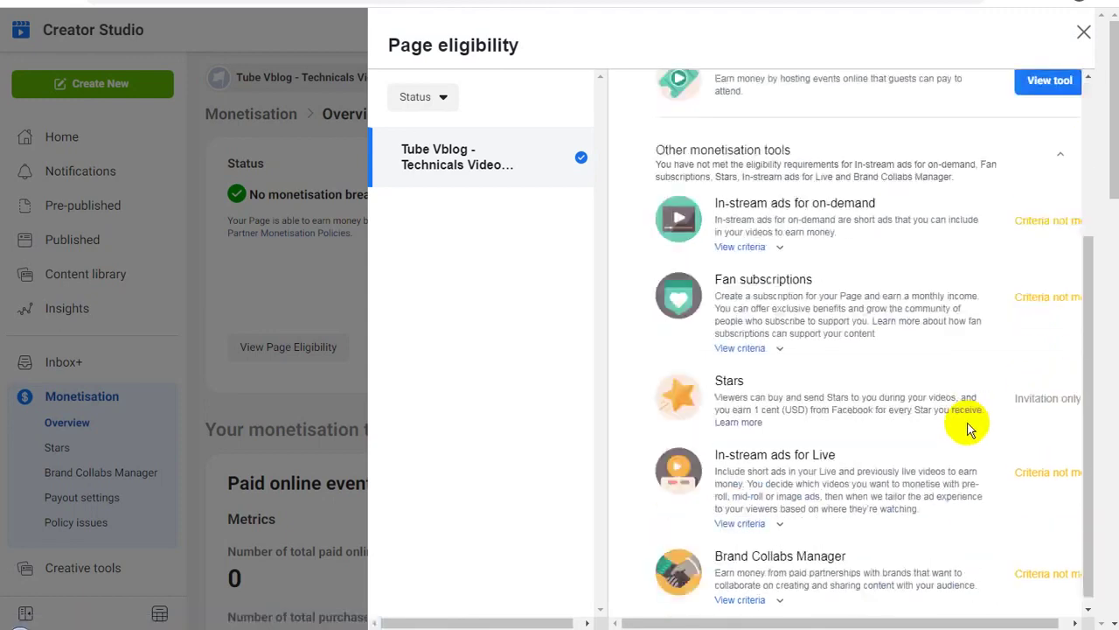
scroll(969, 428, down, 1)
scroll(969, 418, up, 2)
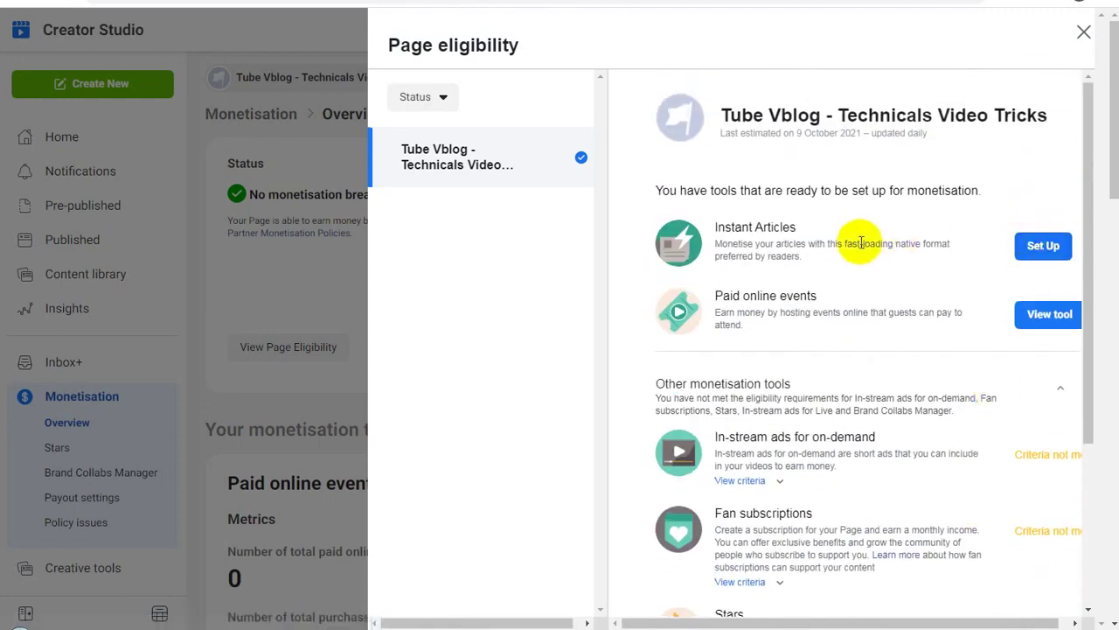
click(715, 245)
drag(714, 245, 1053, 248)
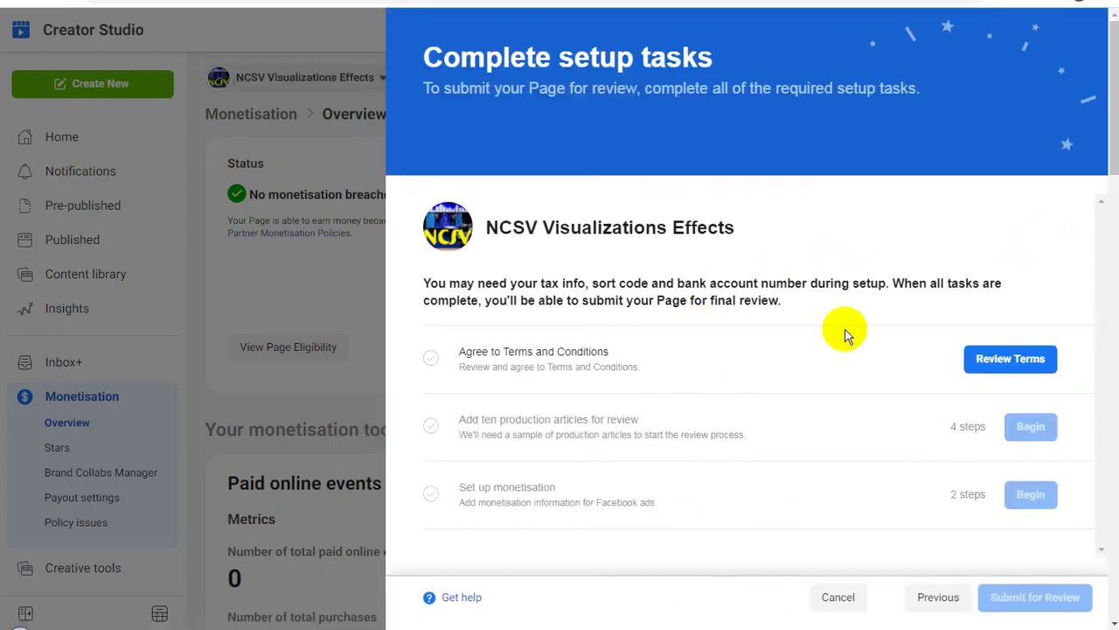
Read through the Instant Articles terms for the NCSV Visualizations Effects Page and agree to them.
click(1014, 358)
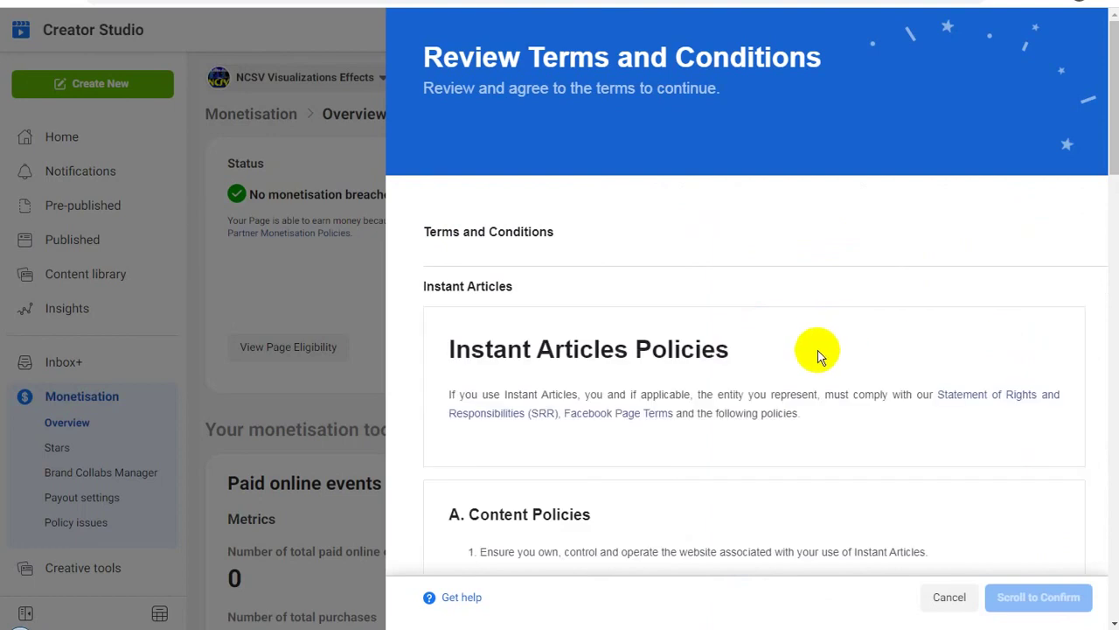
scroll(831, 398, down, 10)
scroll(849, 409, down, 15)
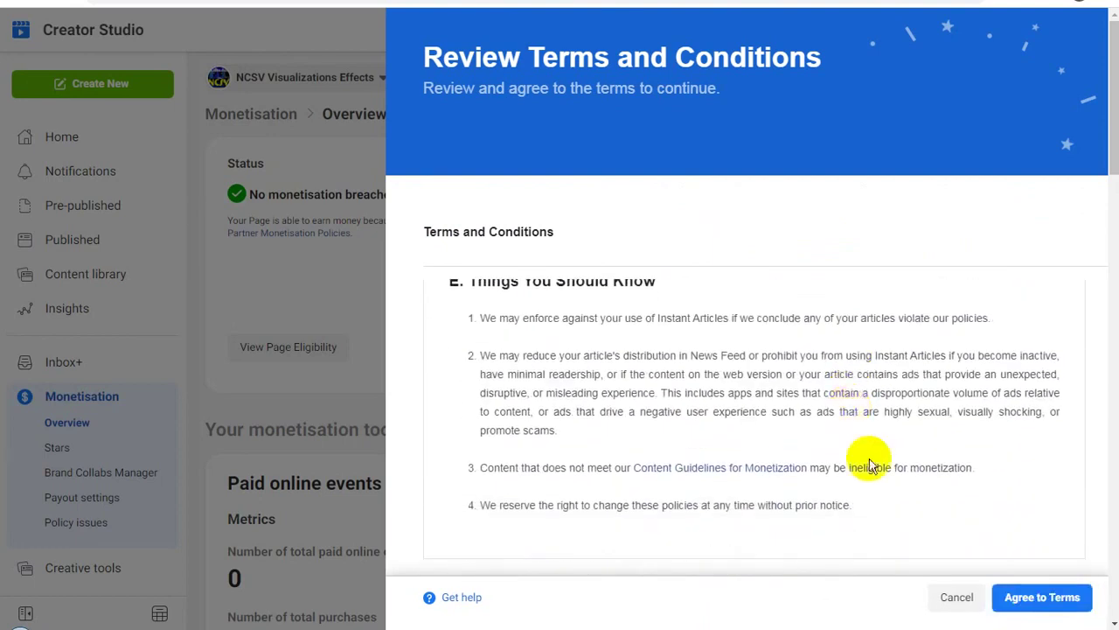
click(1023, 595)
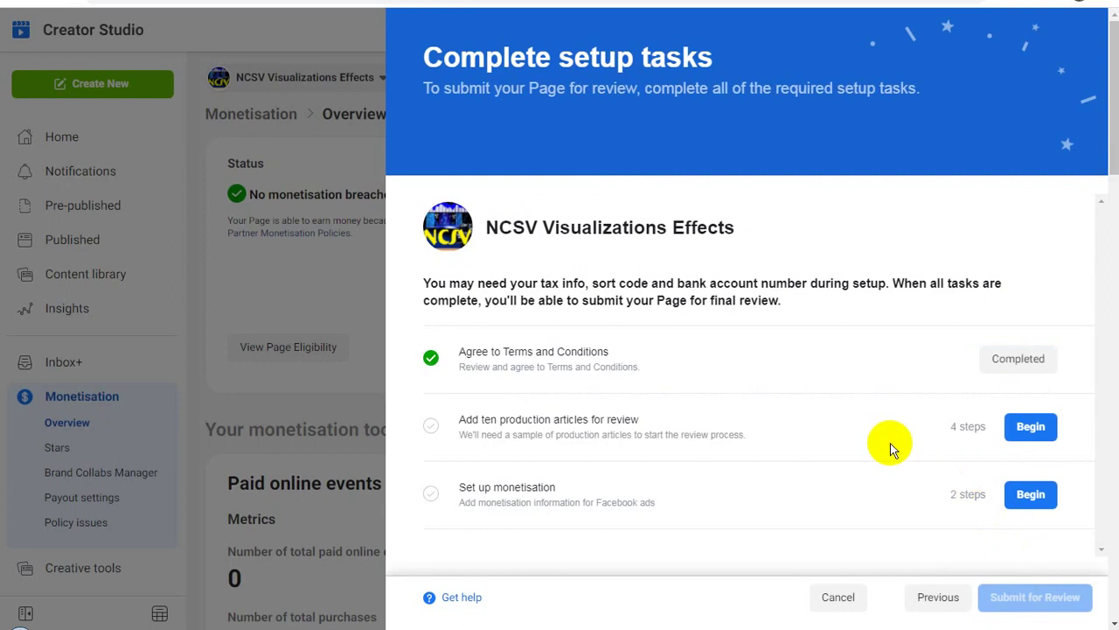
Begin the production articles task, open its domain claim, and copy the fb:pages meta tag.
click(1029, 426)
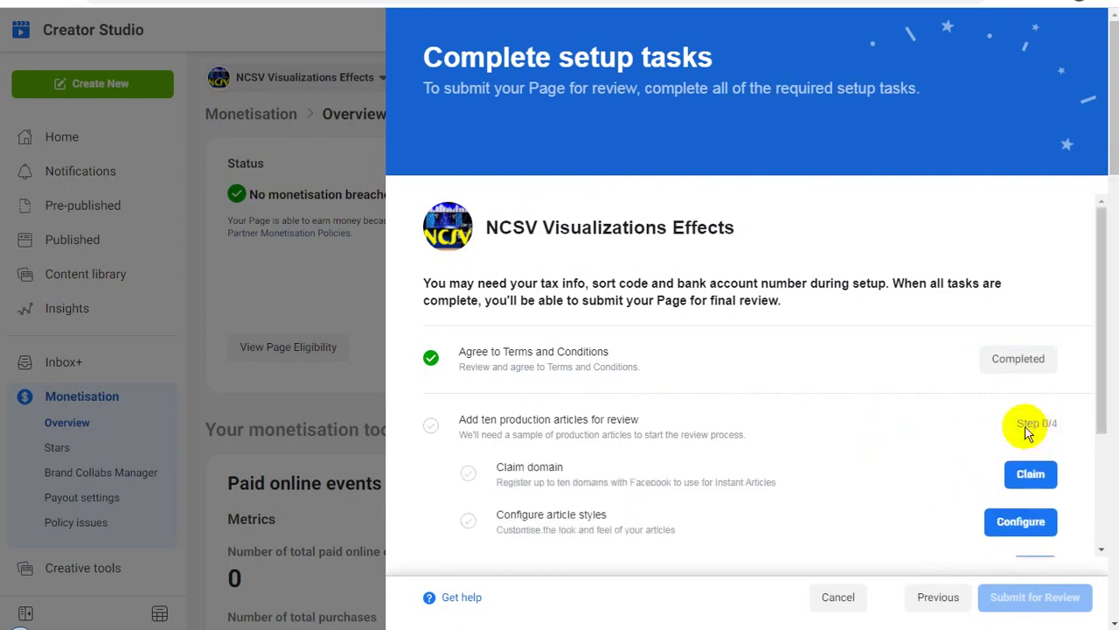
scroll(962, 451, down, 1)
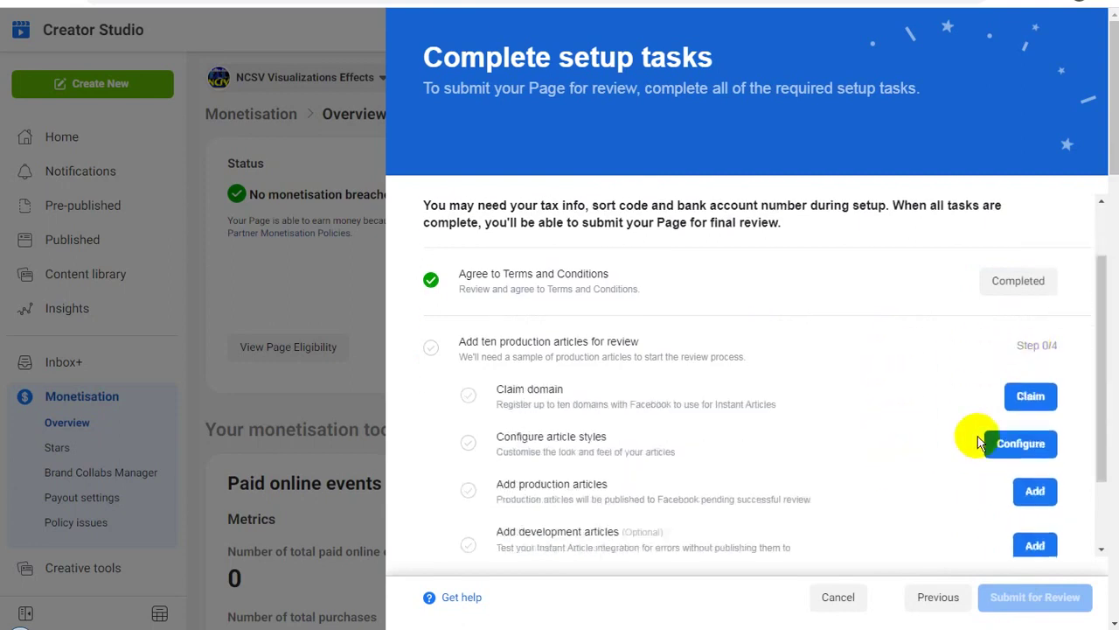
click(1028, 394)
triple_click(666, 300)
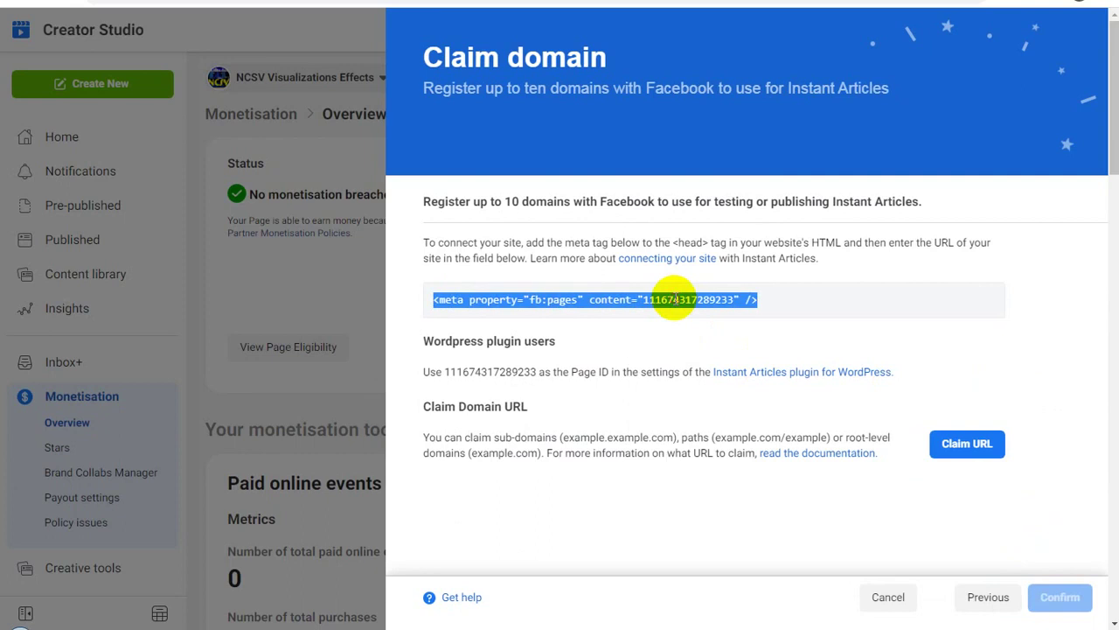
right_click(675, 300)
click(716, 312)
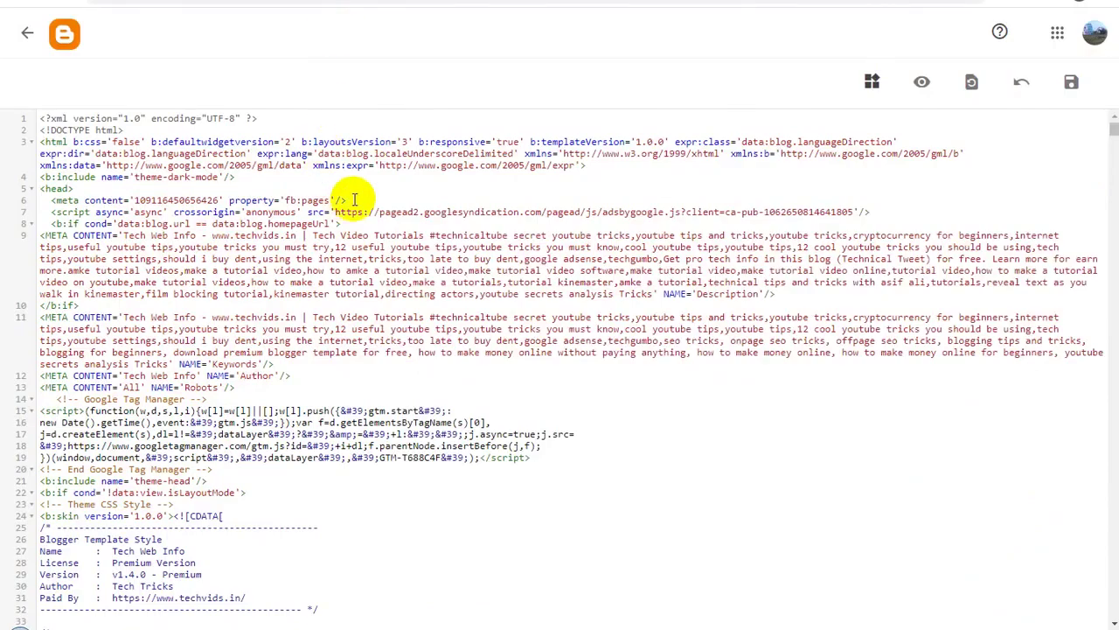
Switch to the Blogger theme HTML, replace the old fb:pages meta tag under the head tag with the copied one, and save the theme.
click(358, 200)
drag(358, 200, 44, 200)
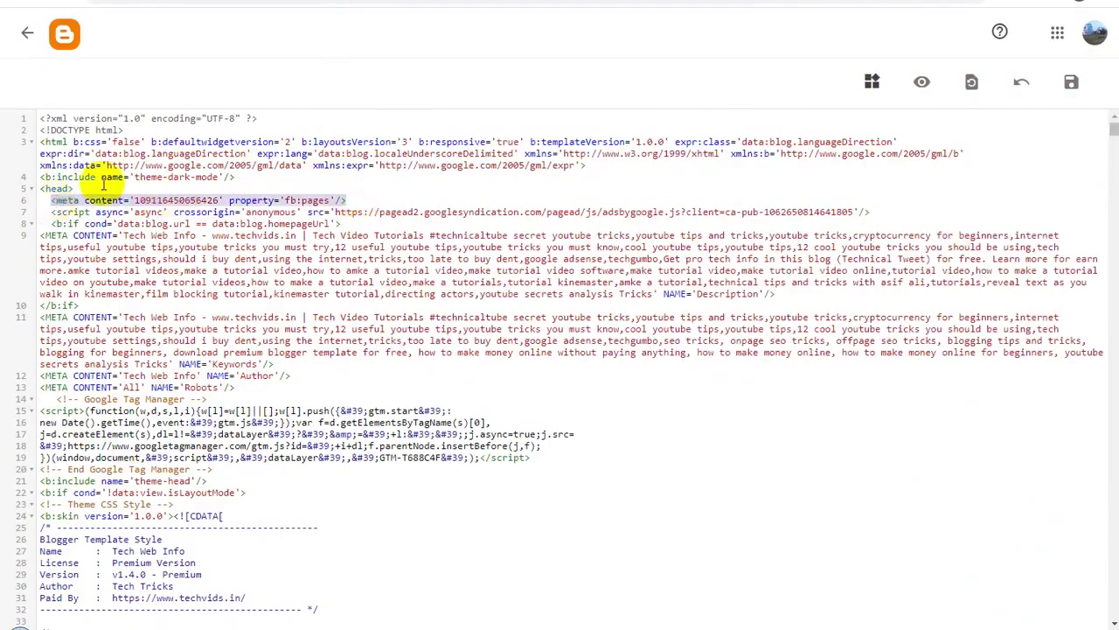
key(ctrl+v)
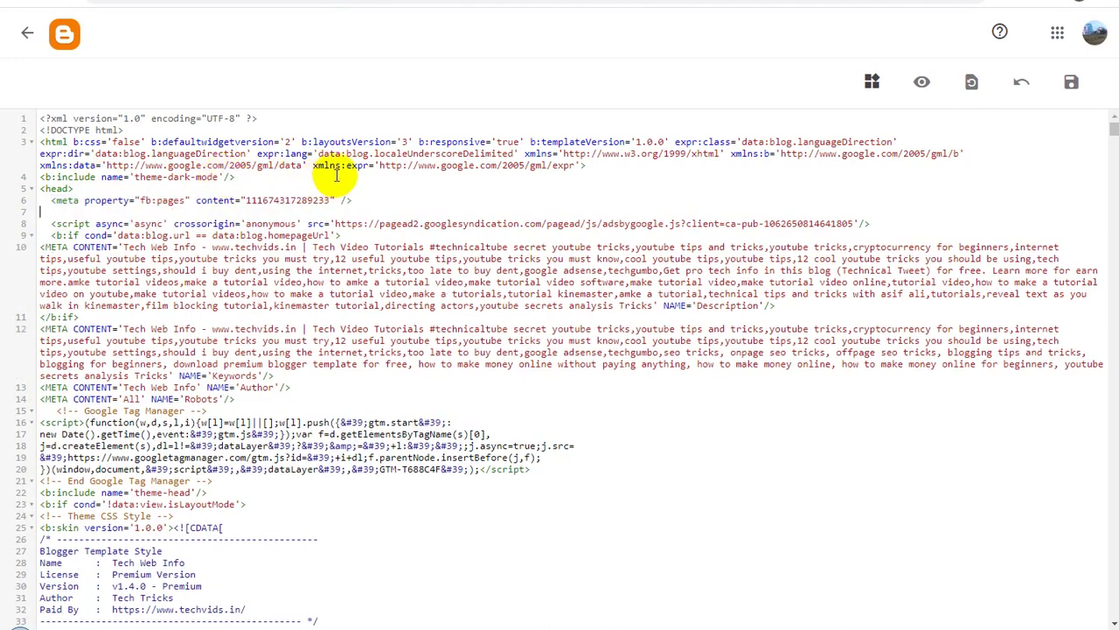
key(BackSpace)
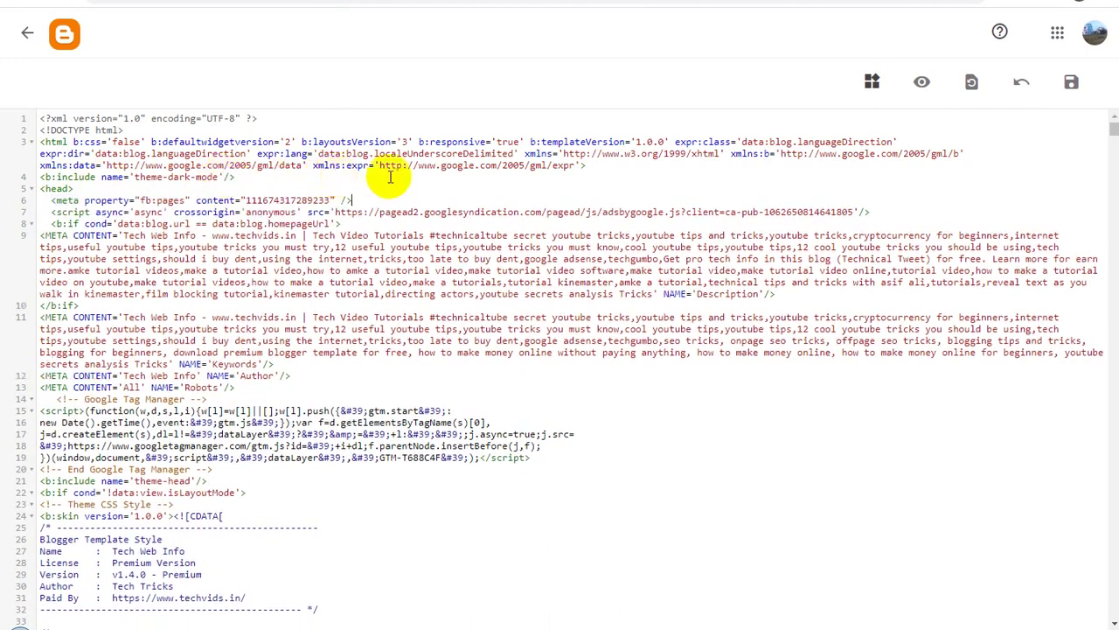
click(1071, 88)
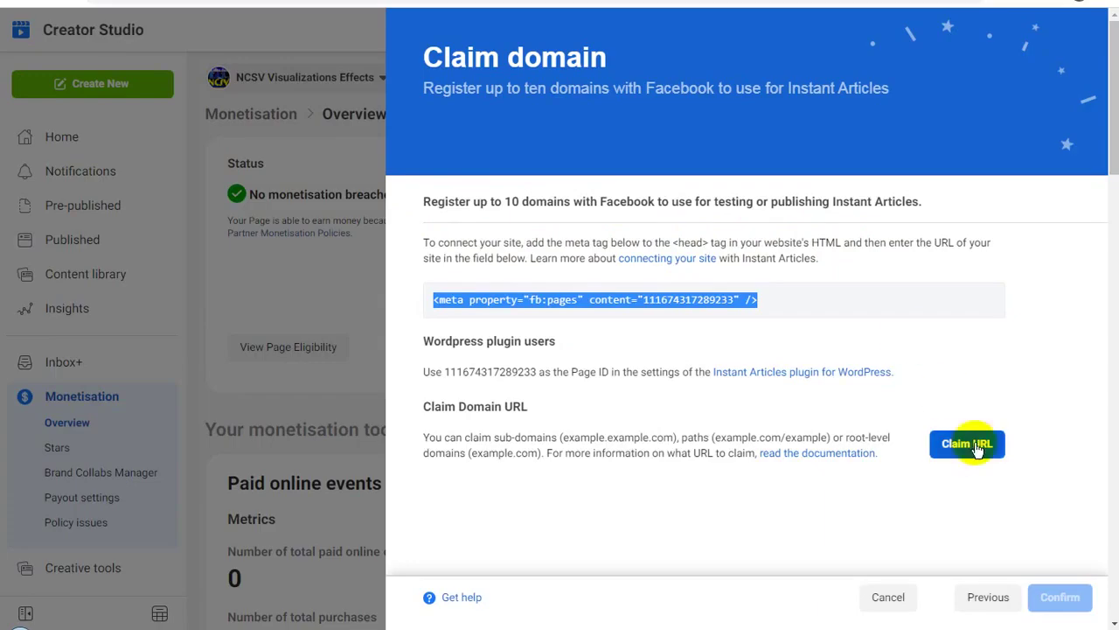
Open the domain URL claim, copy the web address of the Technical Tube blog, and paste it as the domain.
click(977, 449)
click(432, 235)
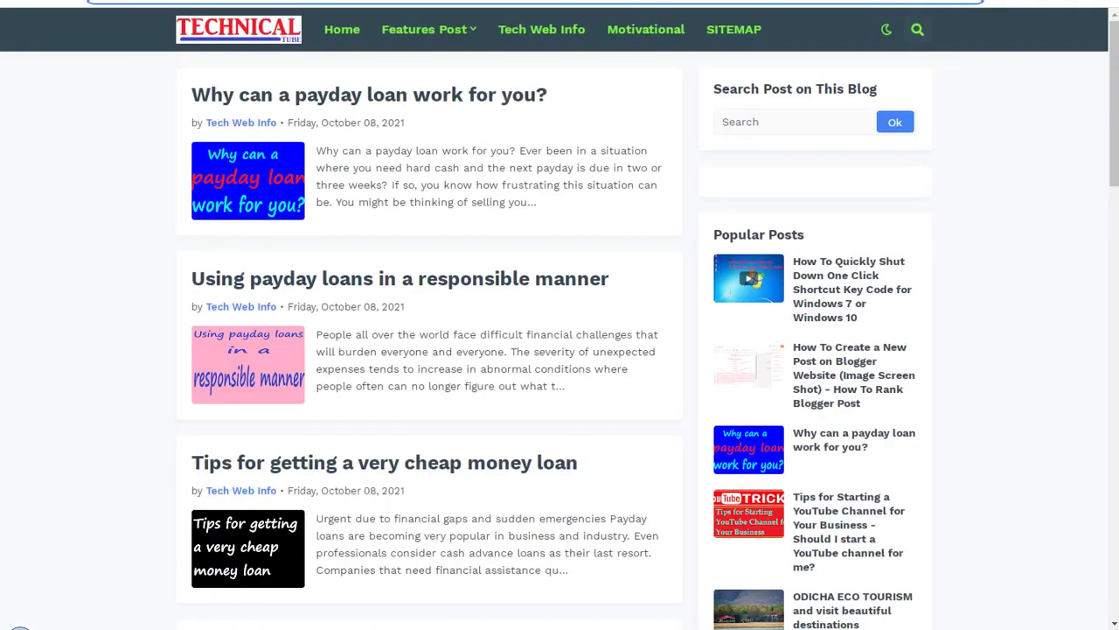
right_click(189, 4)
click(240, 44)
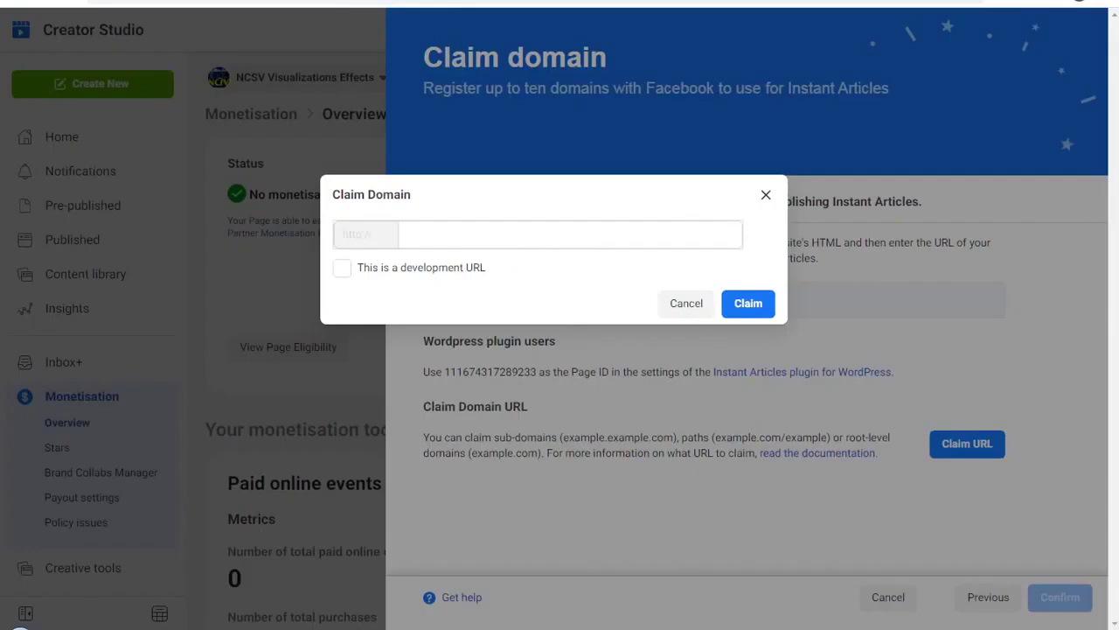
click(475, 233)
key(ctrl+v)
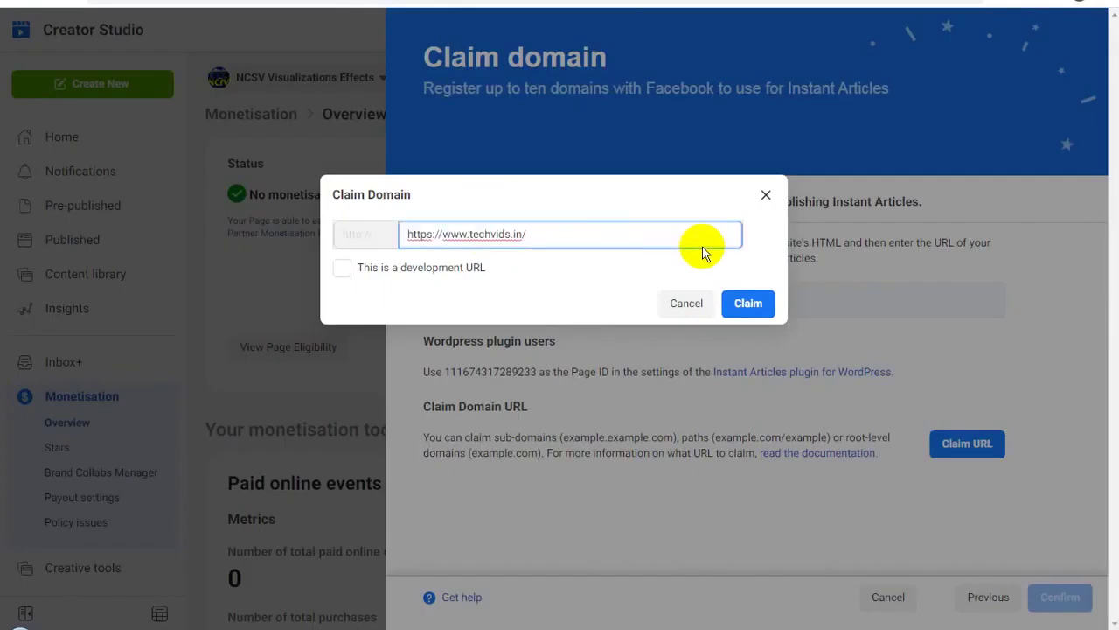
Trim the pasted address to techvids.in, try to claim it for NCSV Visualizations Effects, and dismiss the response.
key(BackSpace)
drag(437, 234, 339, 240)
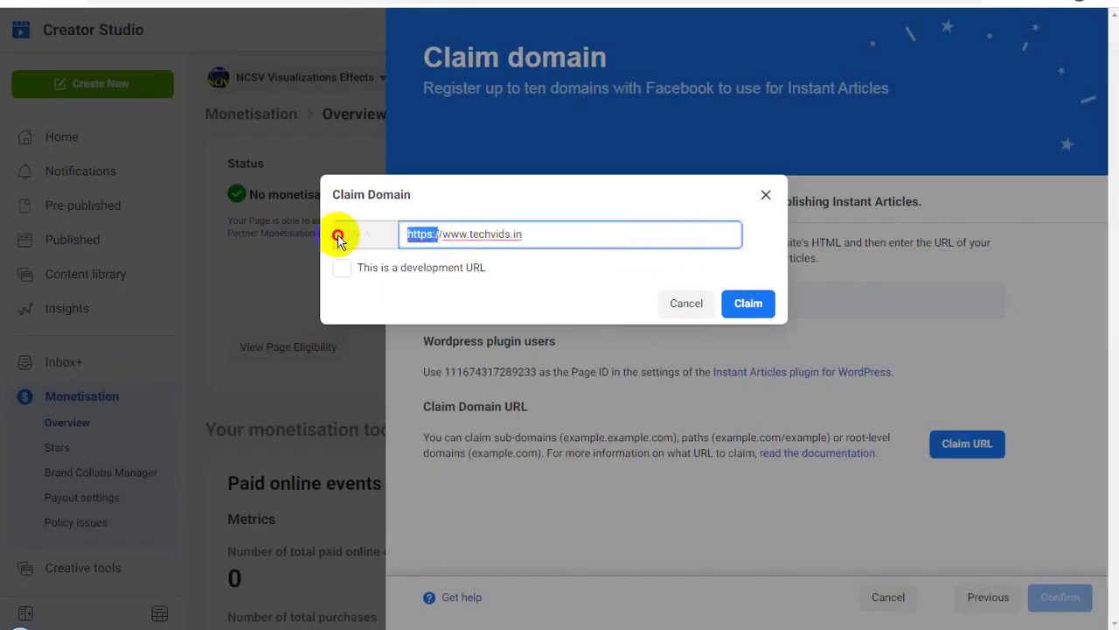
key(Delete)
key(Delete)
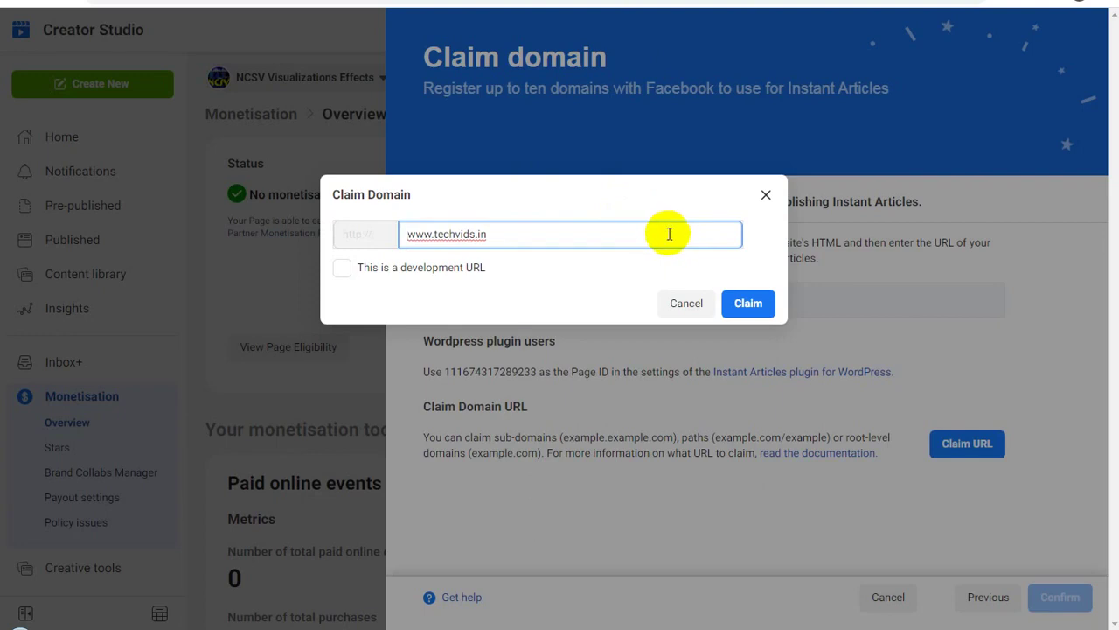
key(Delete)
key(Delete)
key(Delete)
key(Delete)
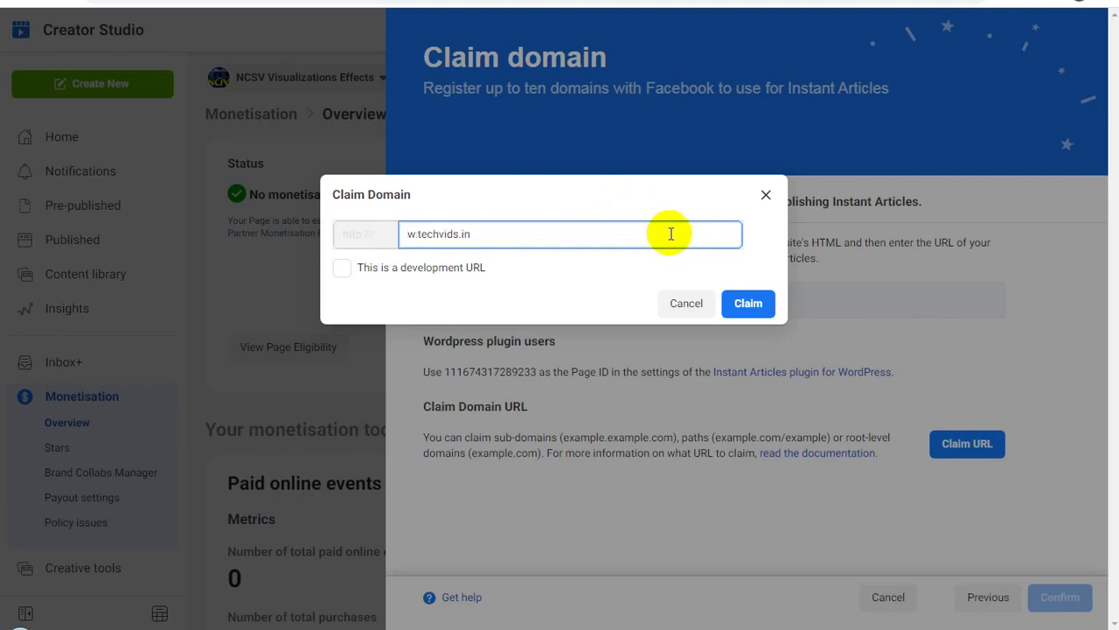
click(748, 303)
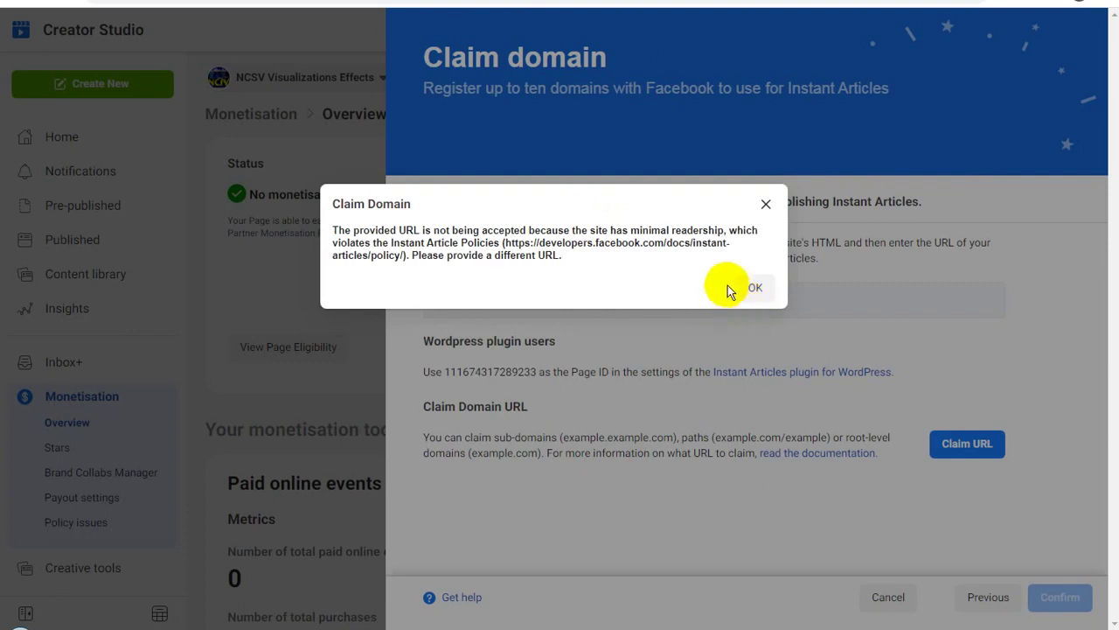
click(756, 290)
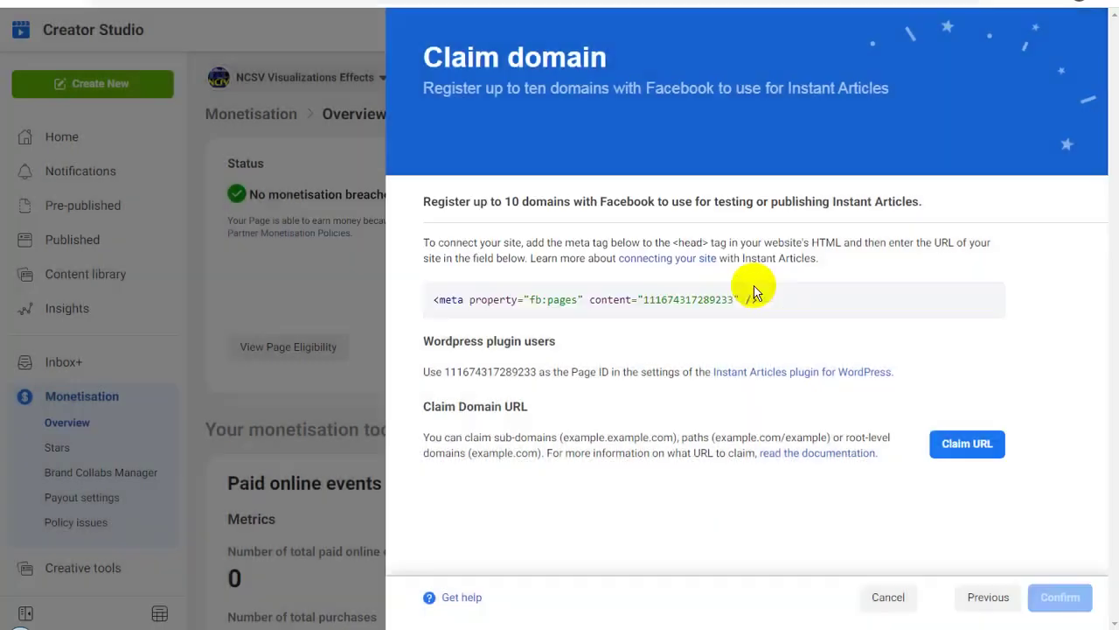
Try to claim techvids.in again, this time marked as a development URL, and dismiss the response.
click(957, 444)
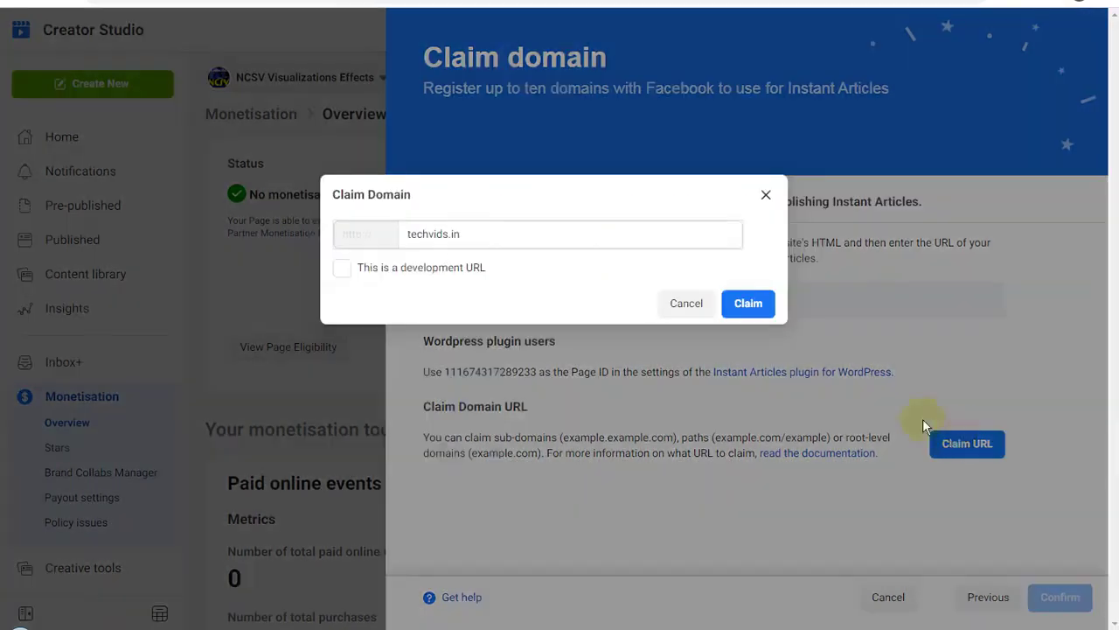
triple_click(510, 234)
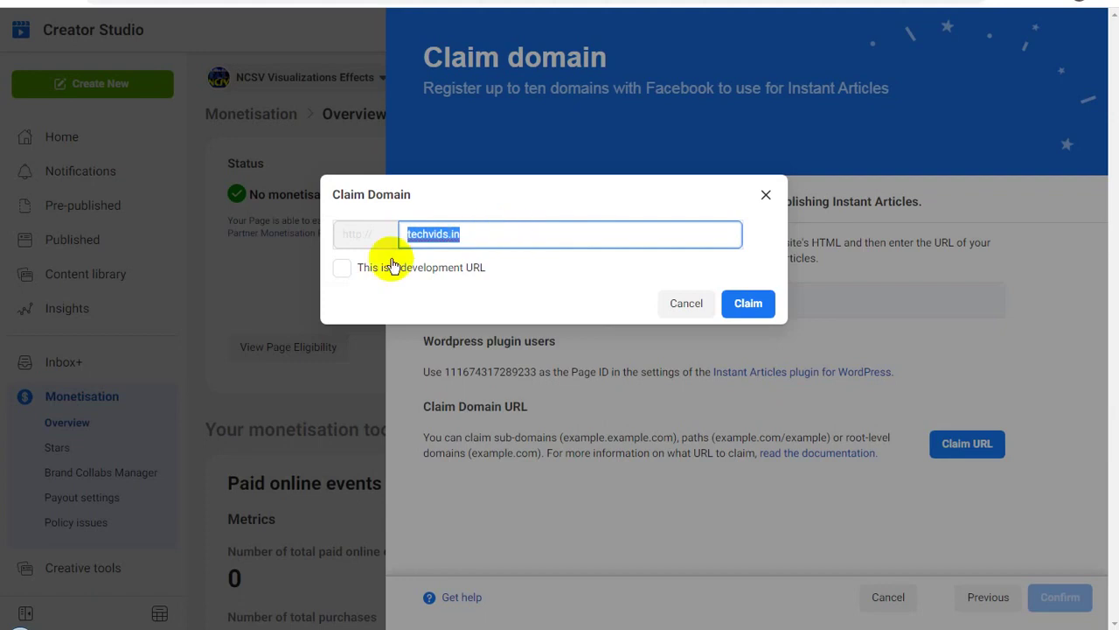
click(342, 267)
drag(452, 233, 478, 232)
double_click(479, 232)
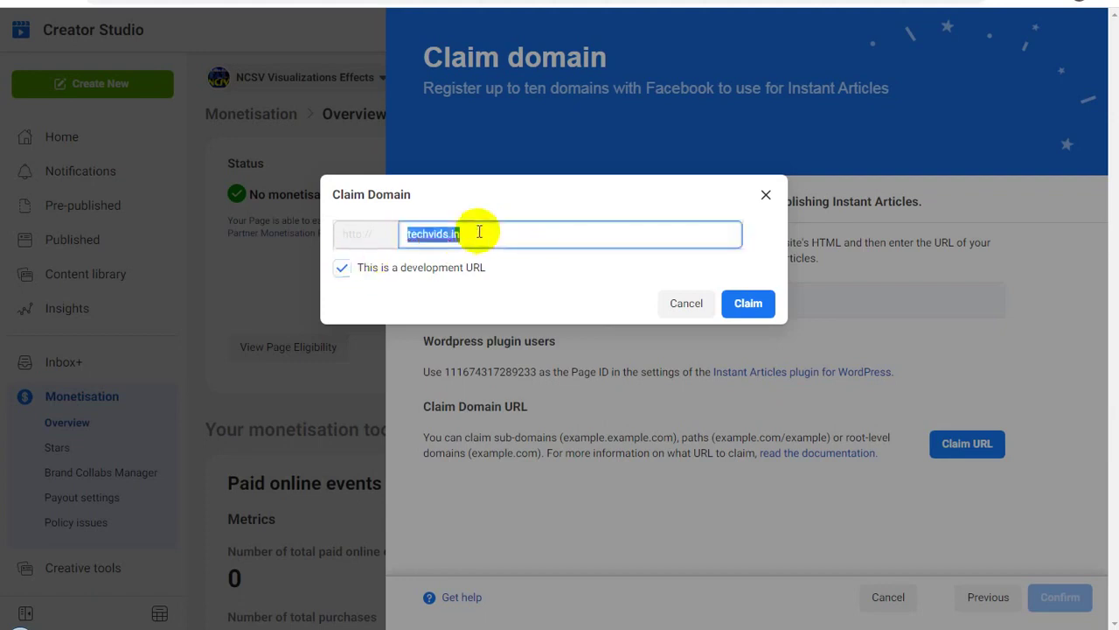
click(751, 303)
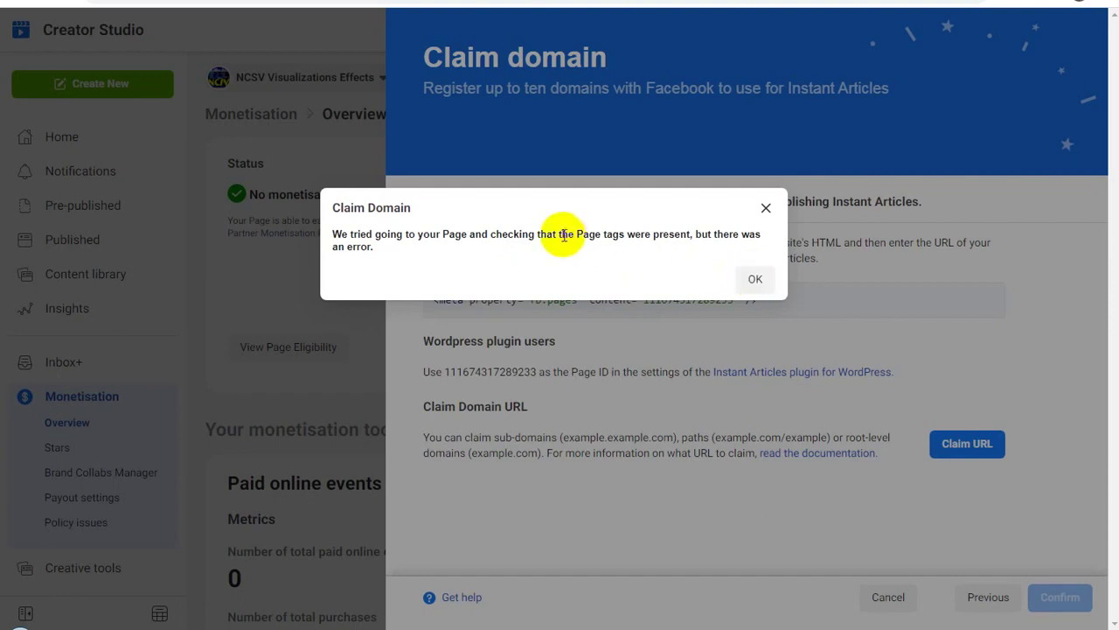
drag(582, 233, 717, 251)
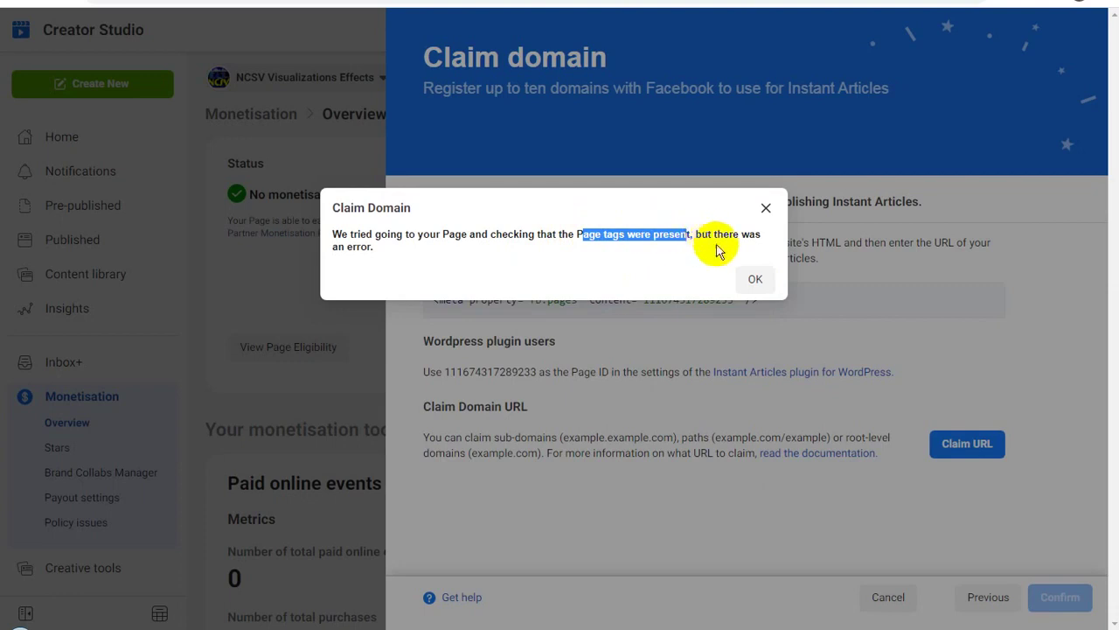
click(769, 279)
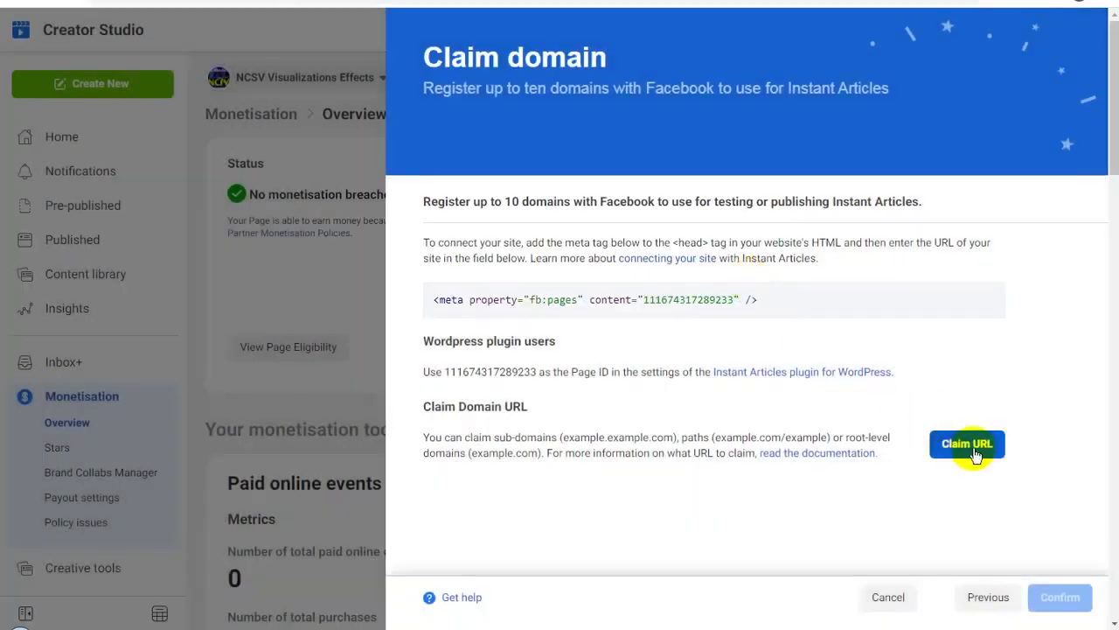
Retry the techvids.in claim once more, dismiss the response, and cancel the domain setup for NCSV Visualizations Effects.
click(976, 445)
click(747, 302)
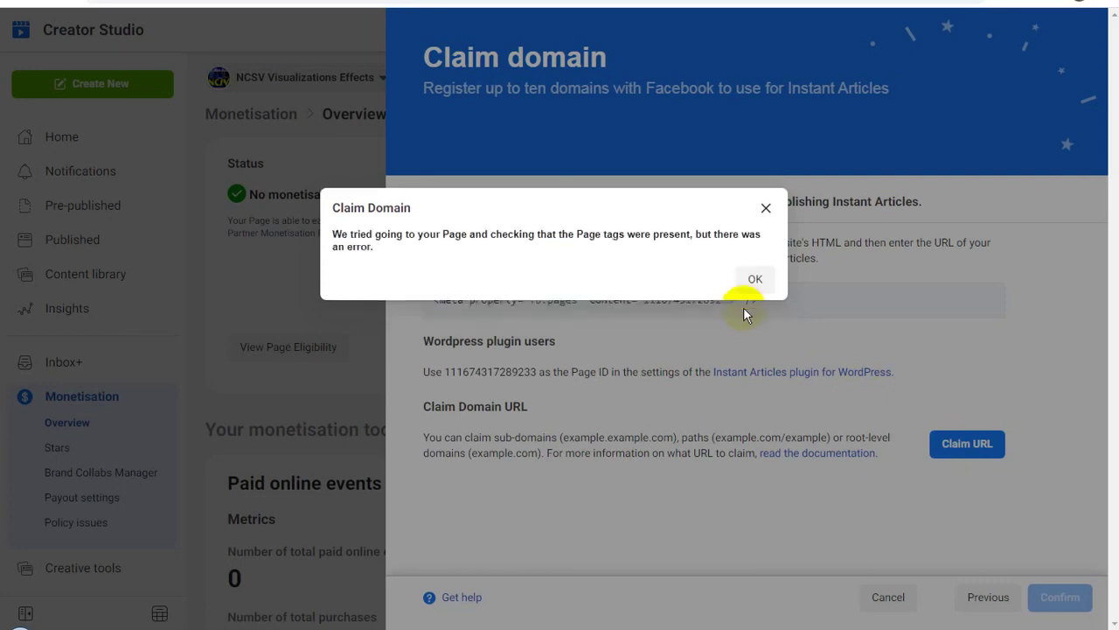
click(754, 278)
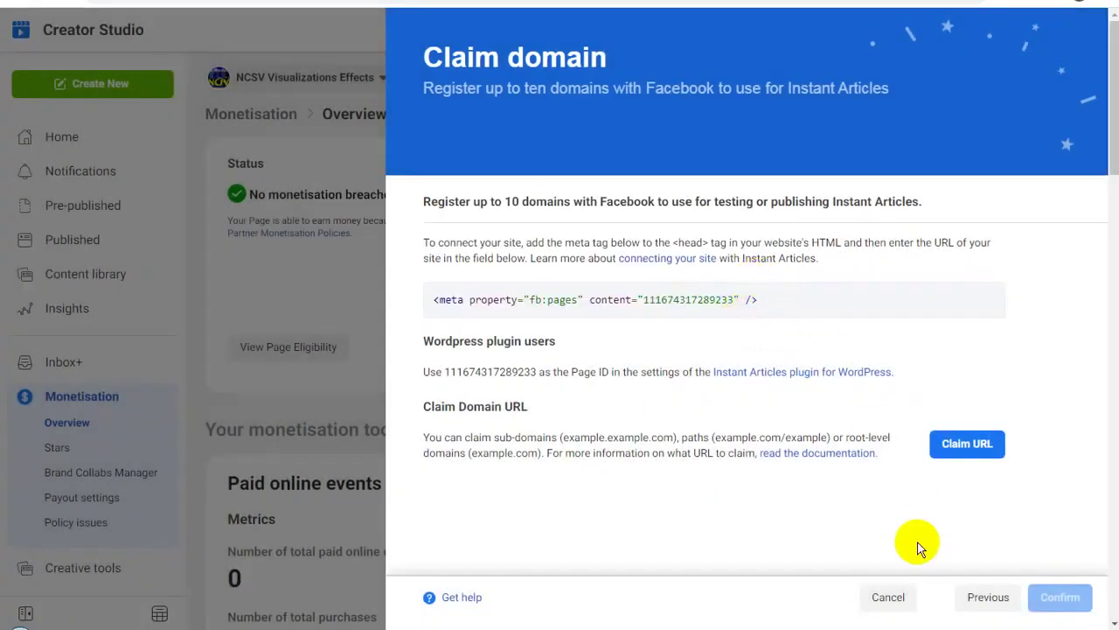
click(888, 597)
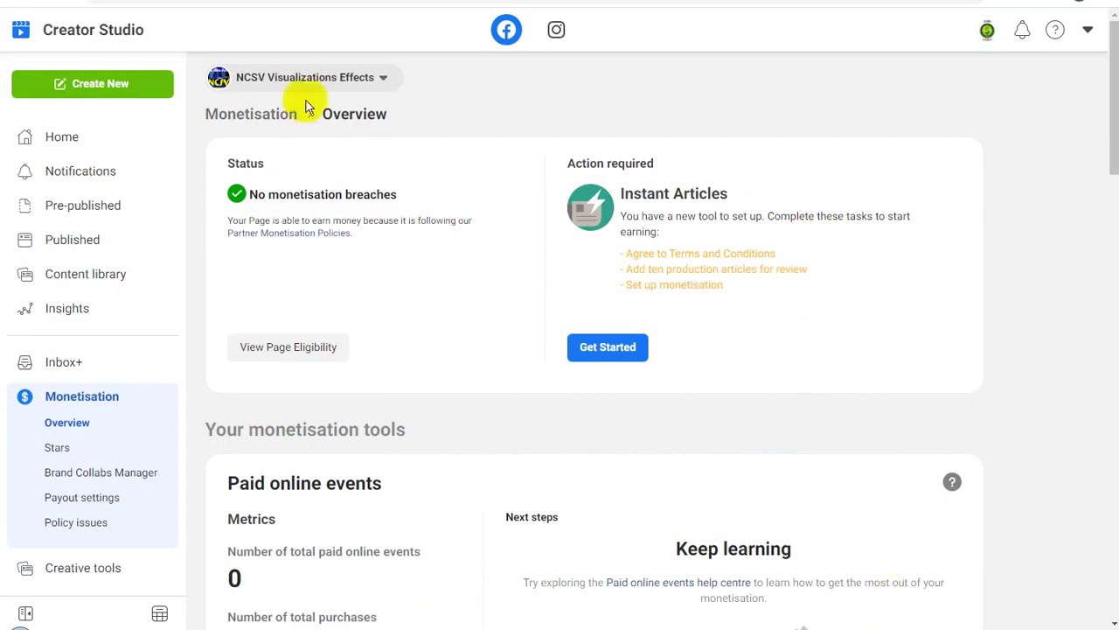
Switch to the Gaming Video Tricks Page and start its Instant Articles setup.
click(349, 79)
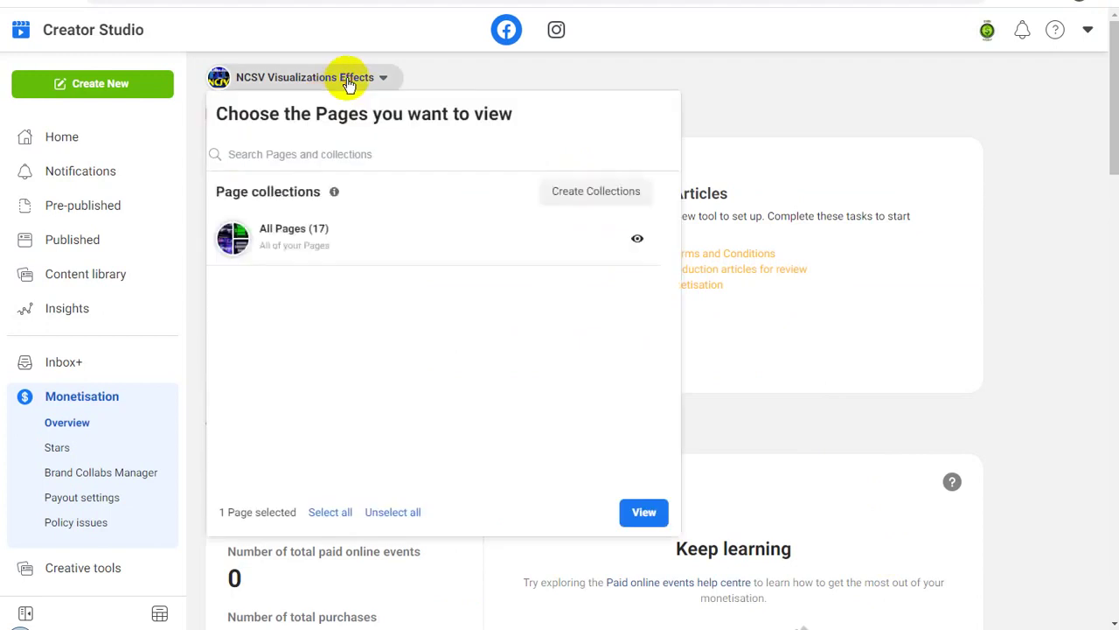
click(335, 477)
click(612, 345)
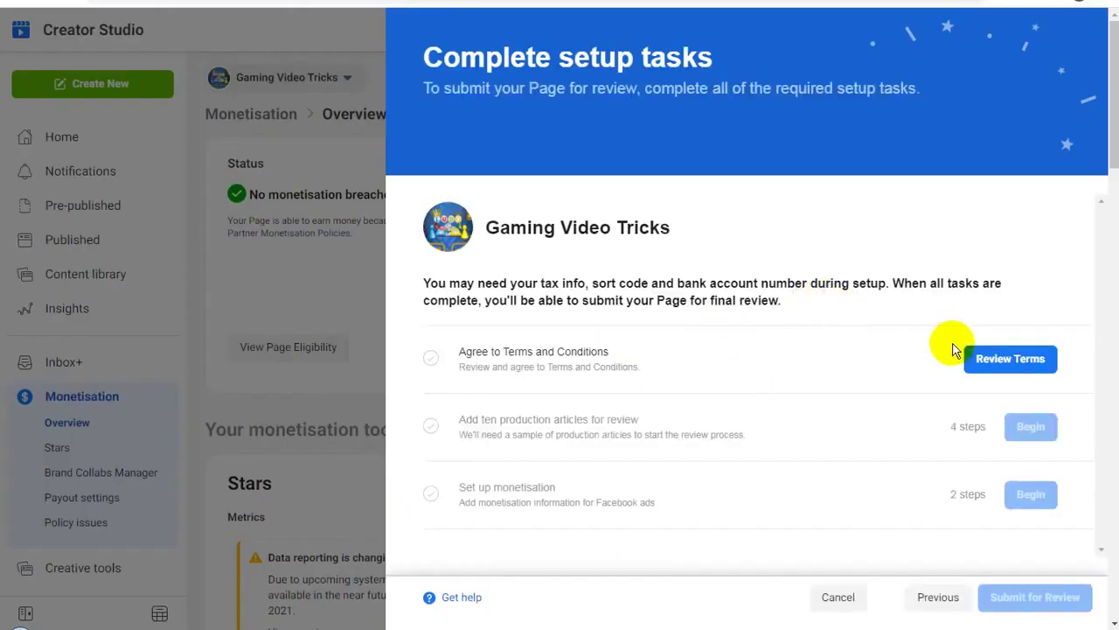
Go through the Instant Articles terms for the Gaming Video Tricks Page and agree to them.
click(1015, 361)
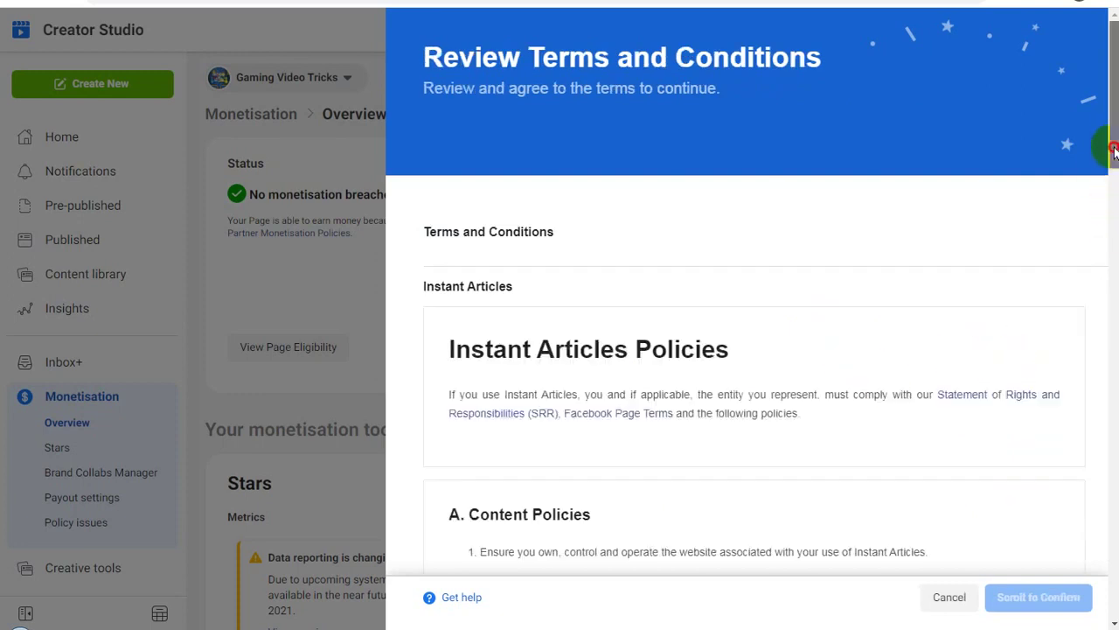
drag(1112, 146, 1114, 516)
scroll(1017, 449, down, 10)
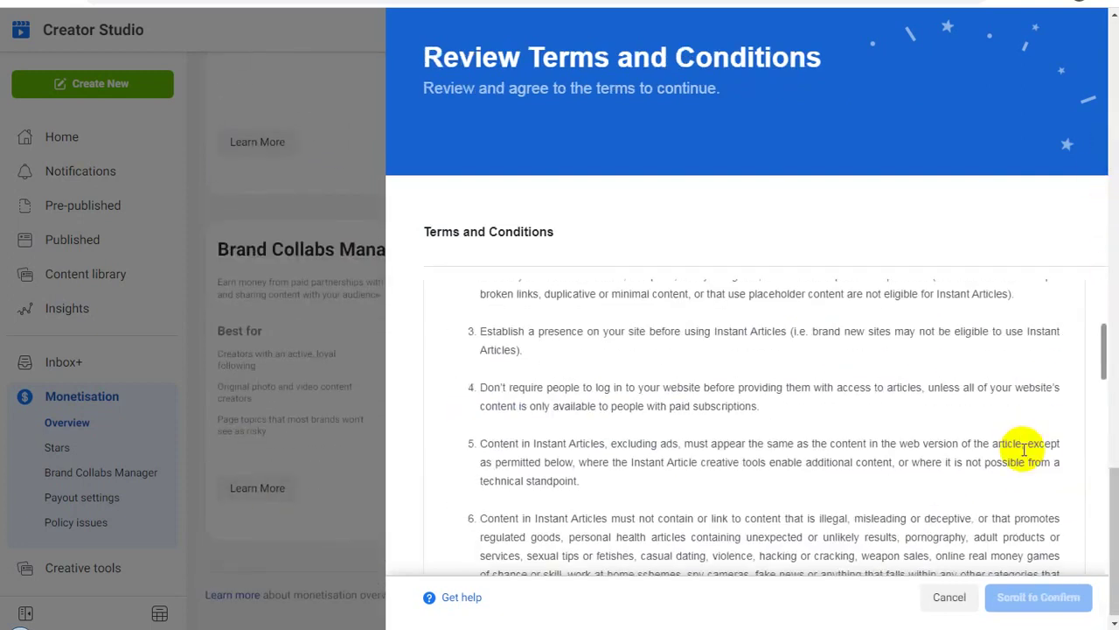
scroll(1027, 490, down, 15)
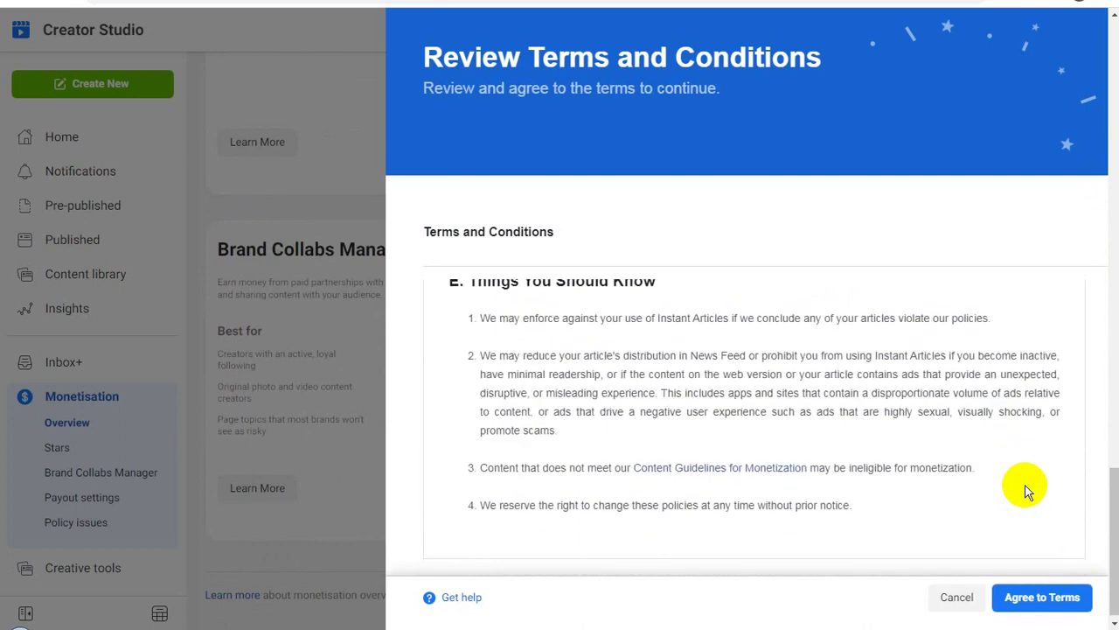
click(1053, 597)
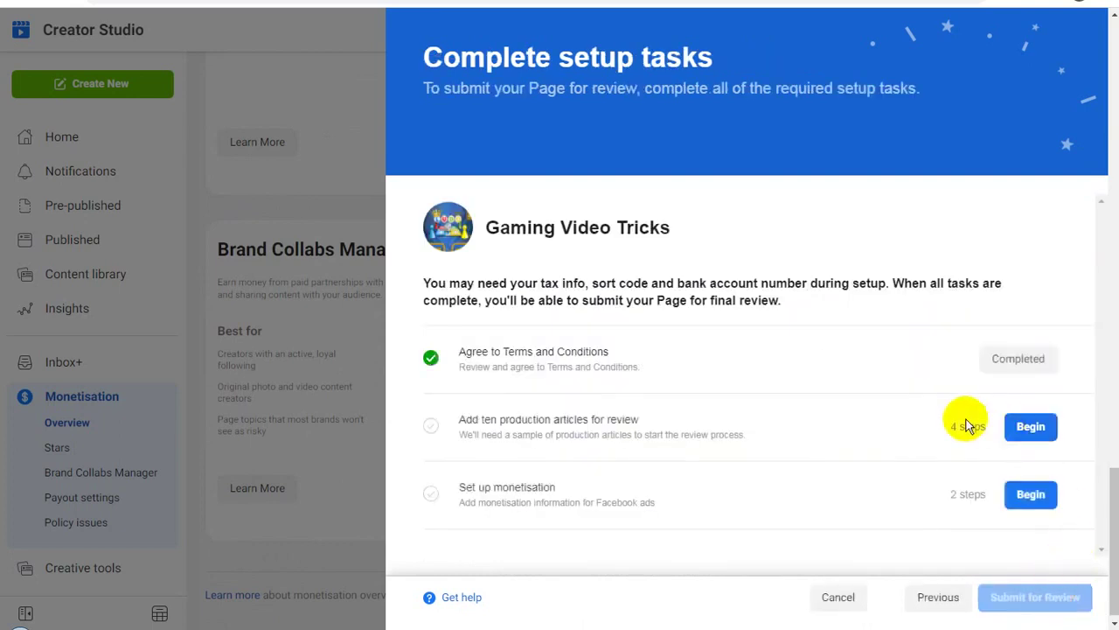
Begin the Gaming Video Tricks production articles task, open its domain claim, and copy the fb:pages meta tag.
click(1018, 433)
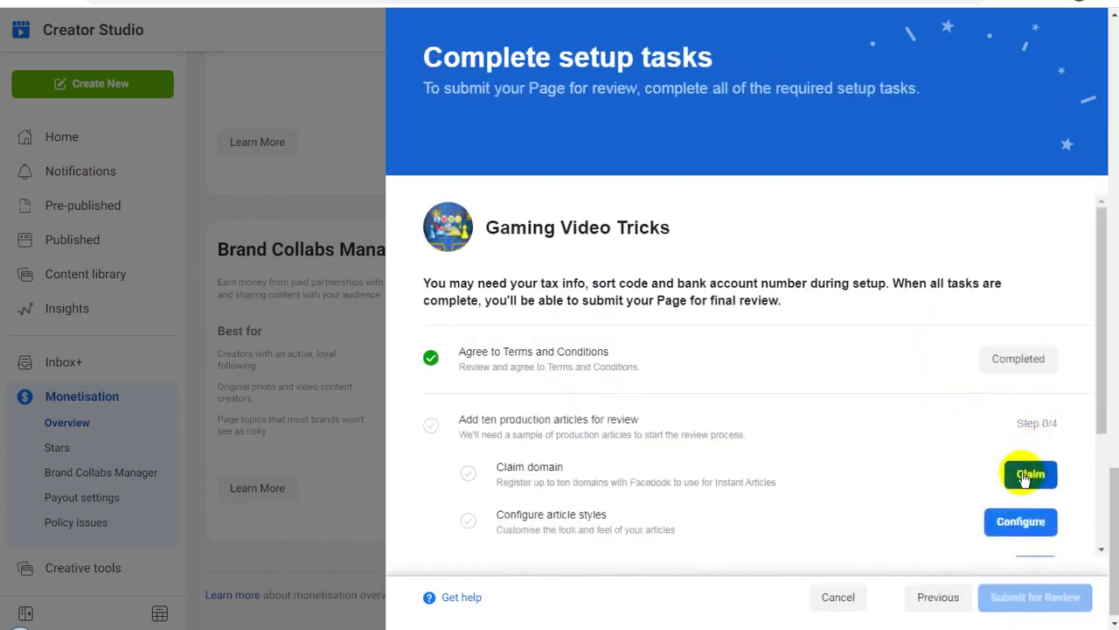
click(1030, 474)
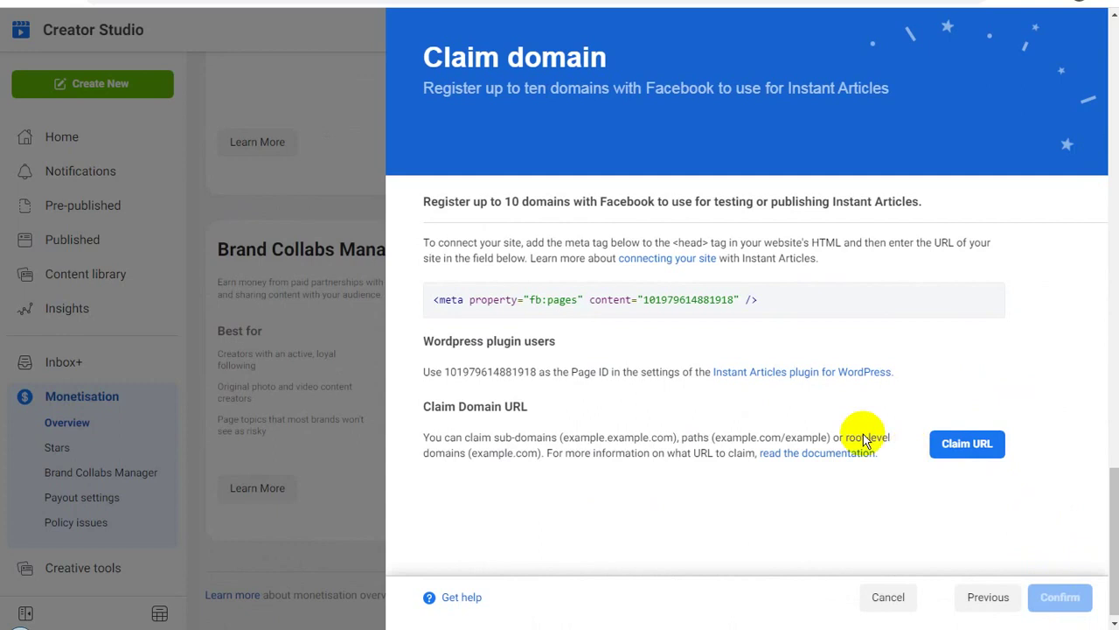
triple_click(669, 302)
right_click(710, 301)
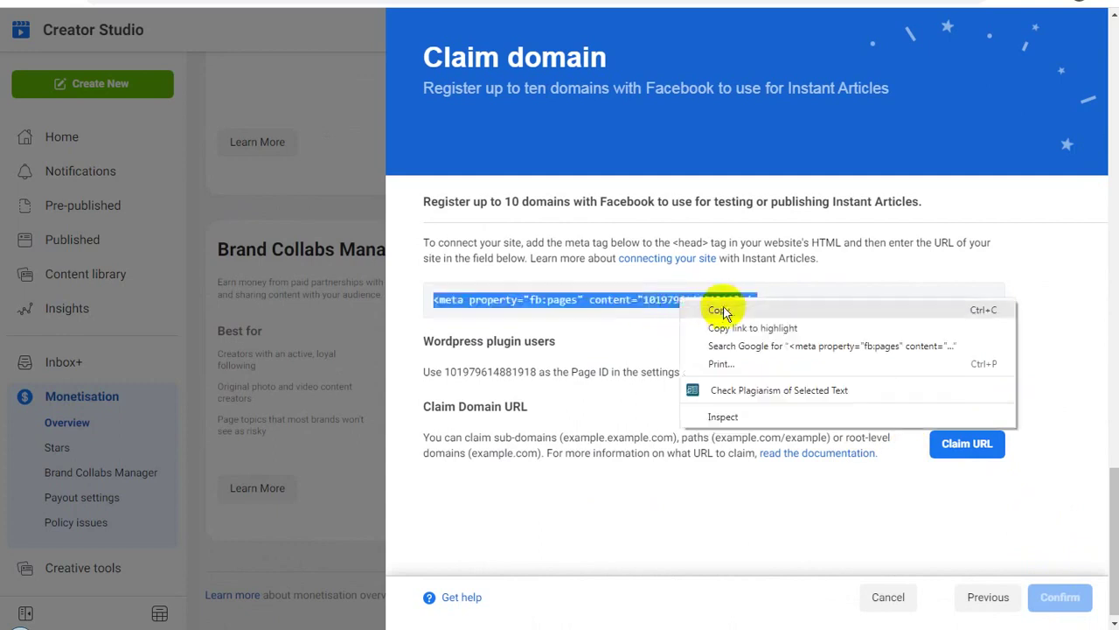
click(739, 312)
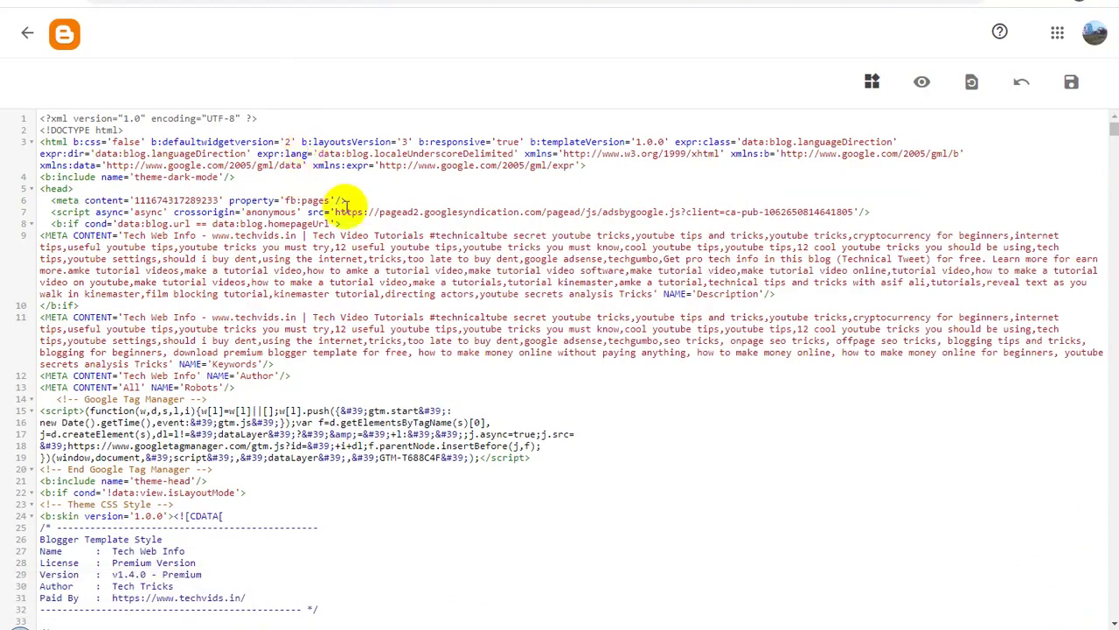
In the Blogger theme HTML, replace the fb:pages meta tag with the Gaming Video Tricks one and save the theme.
drag(362, 200, 48, 204)
key(ctrl+v)
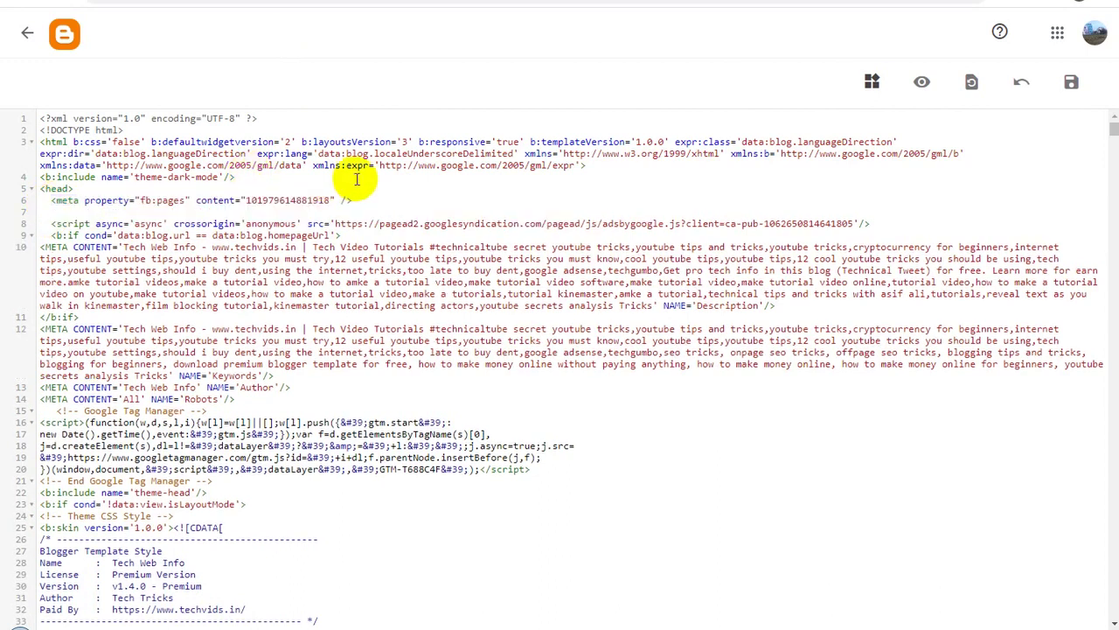
key(BackSpace)
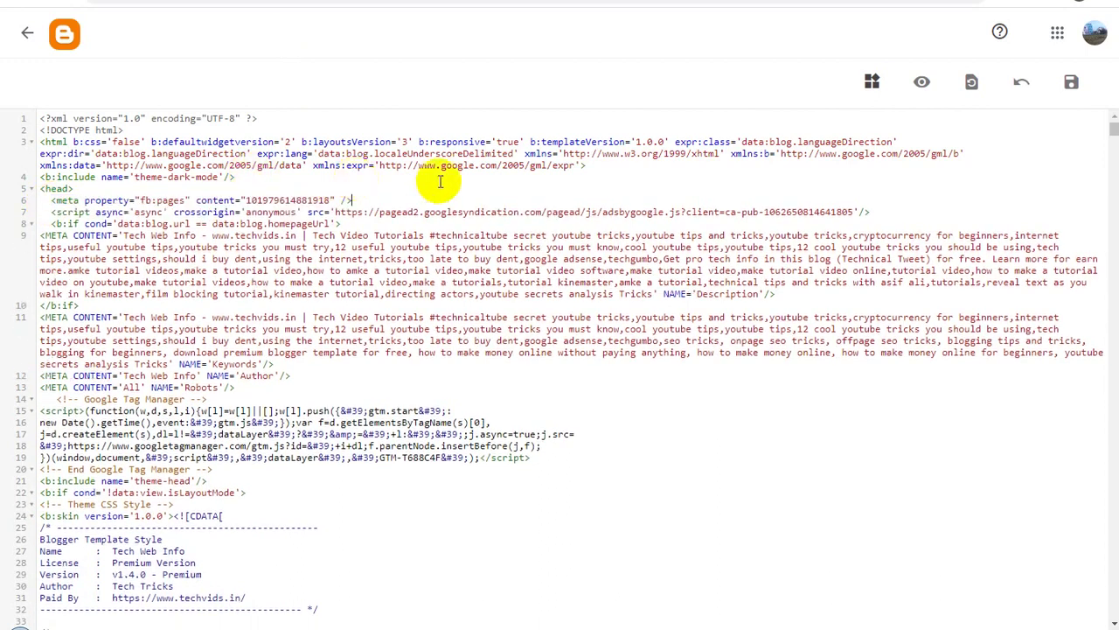
click(1071, 84)
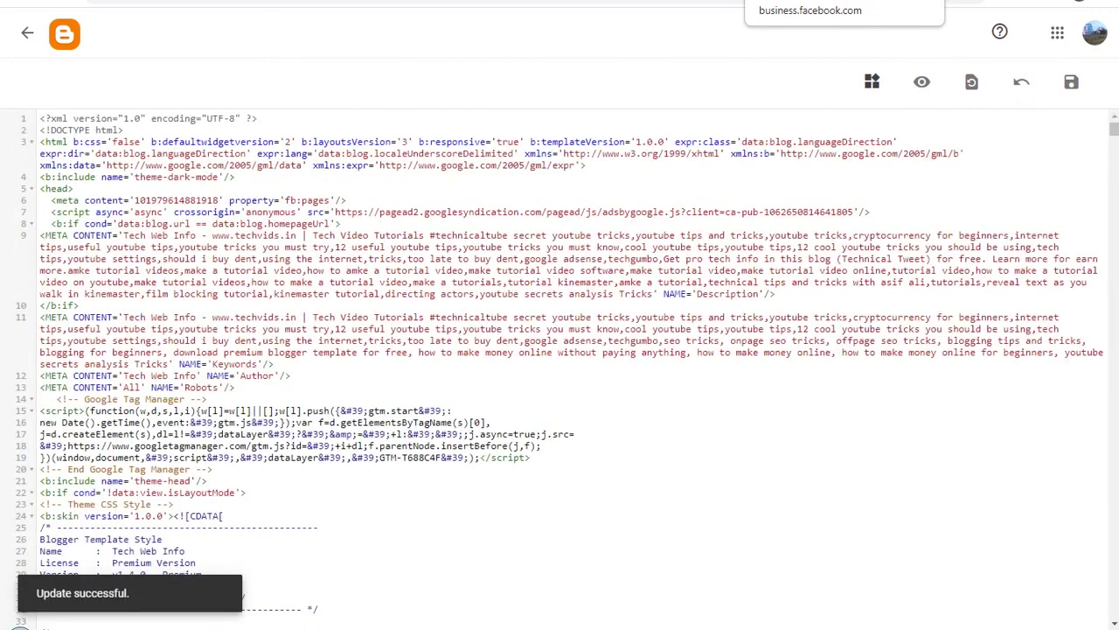
click(787, 1)
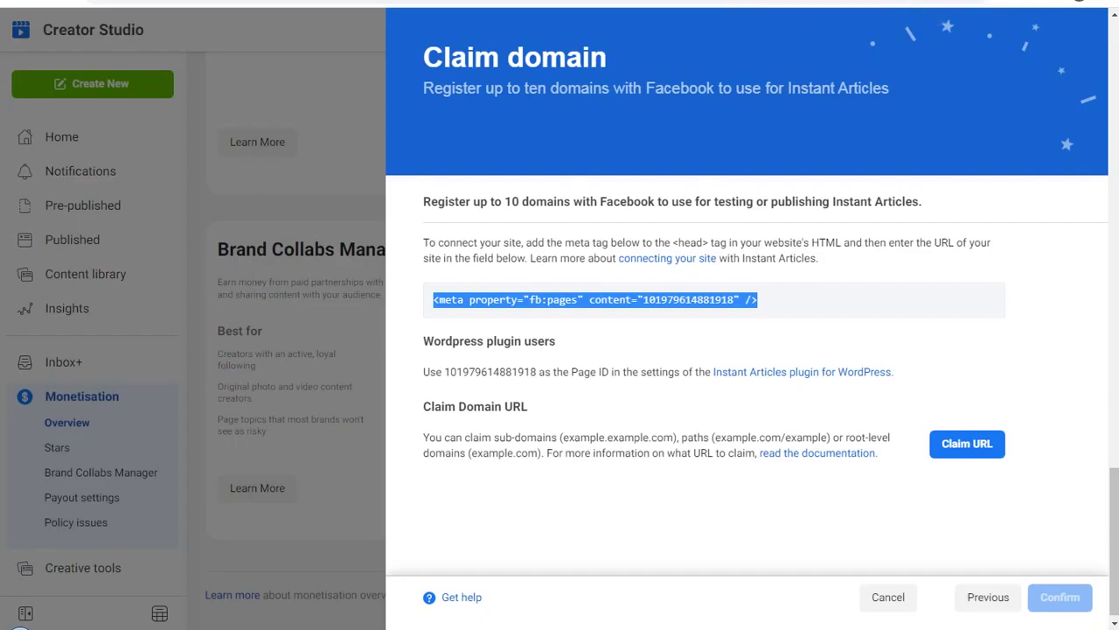
click(978, 445)
key(ctrl+Tab)
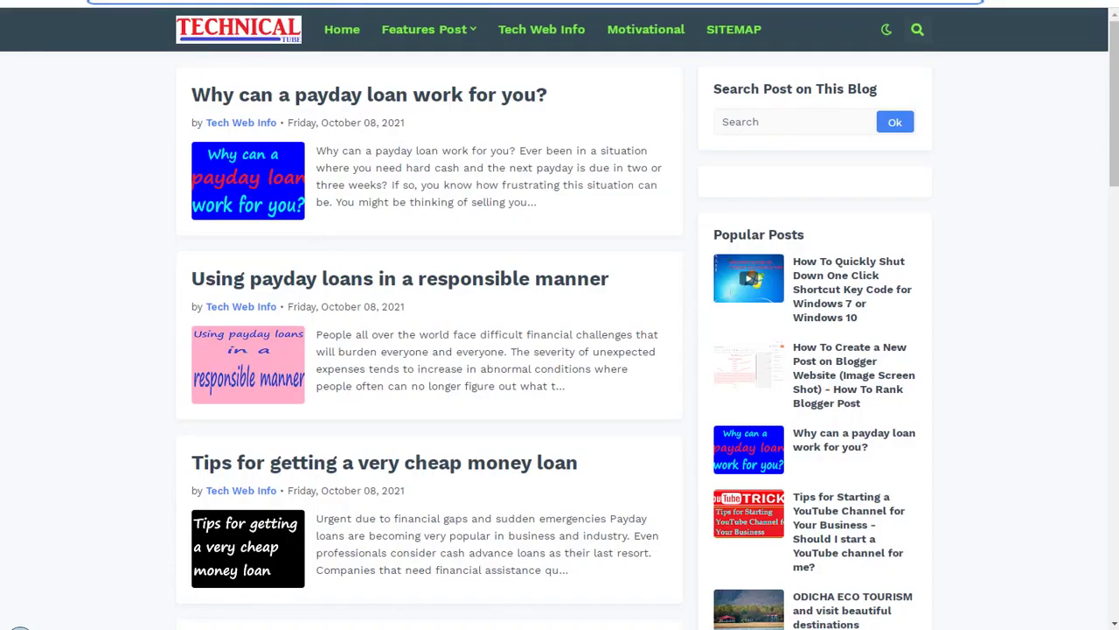
right_click(201, 3)
click(262, 45)
key(ctrl+Tab)
click(446, 234)
key(ctrl+v)
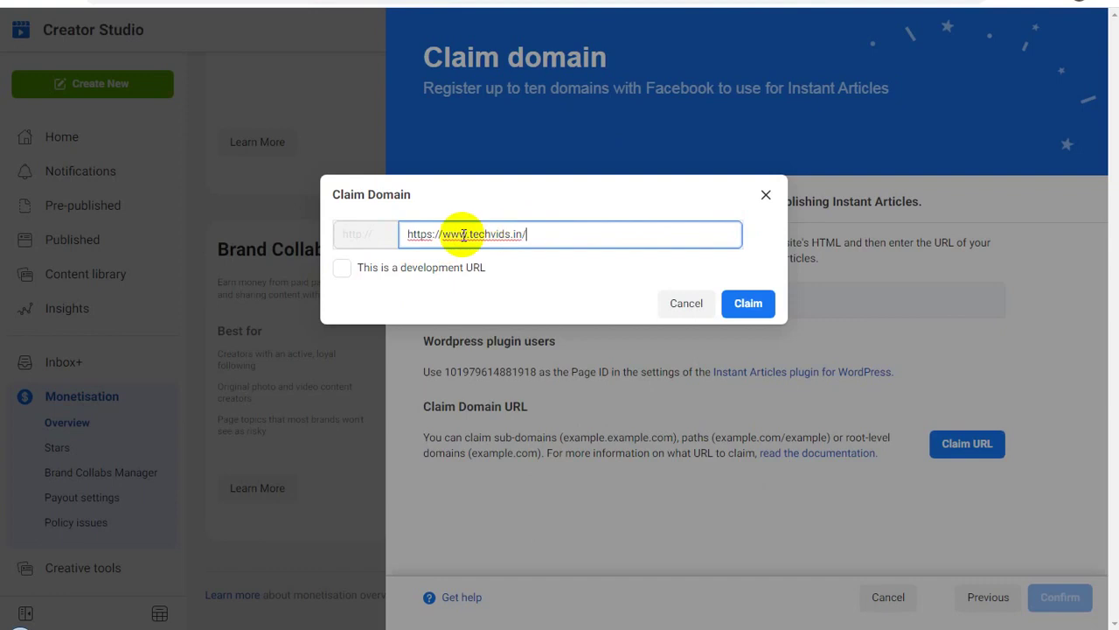
drag(439, 235, 350, 237)
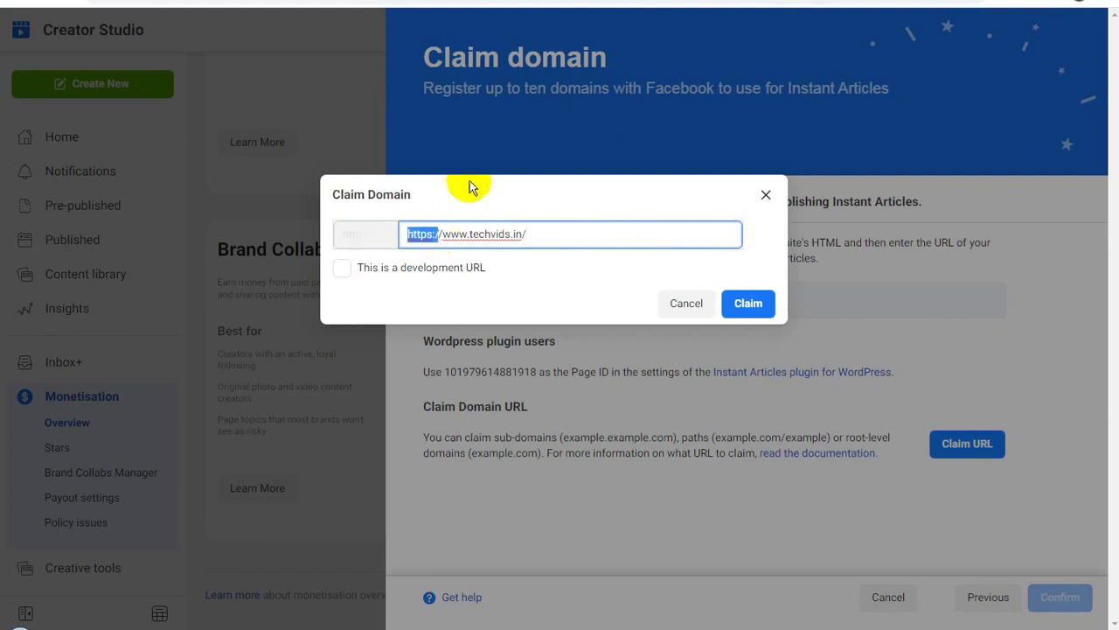
key(BackSpace)
key(BackSpace)
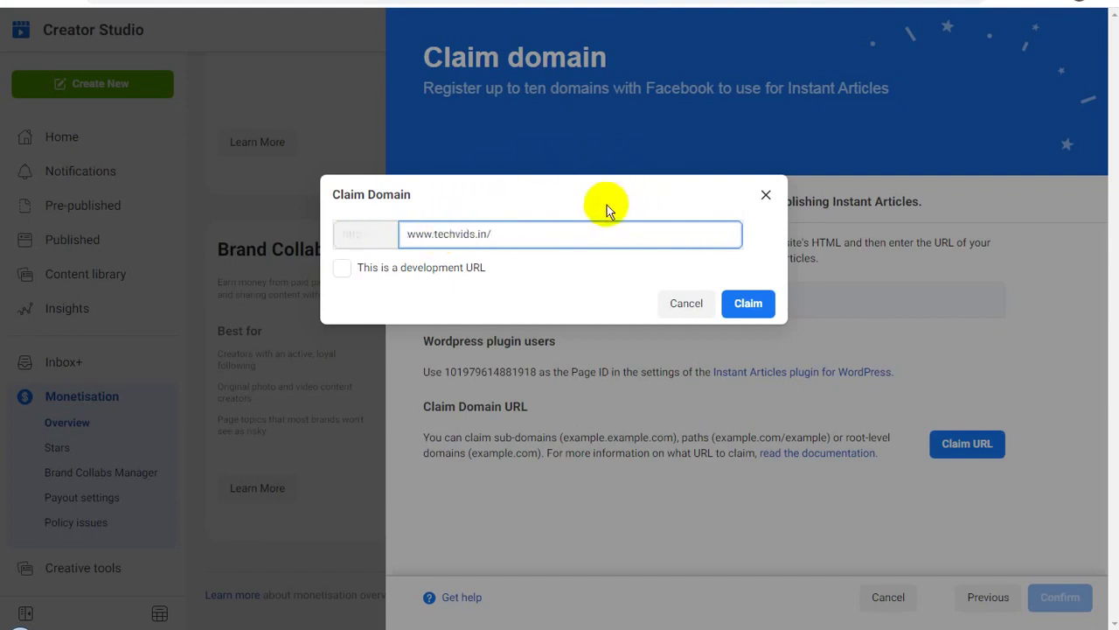
click(544, 224)
key(BackSpace)
click(343, 269)
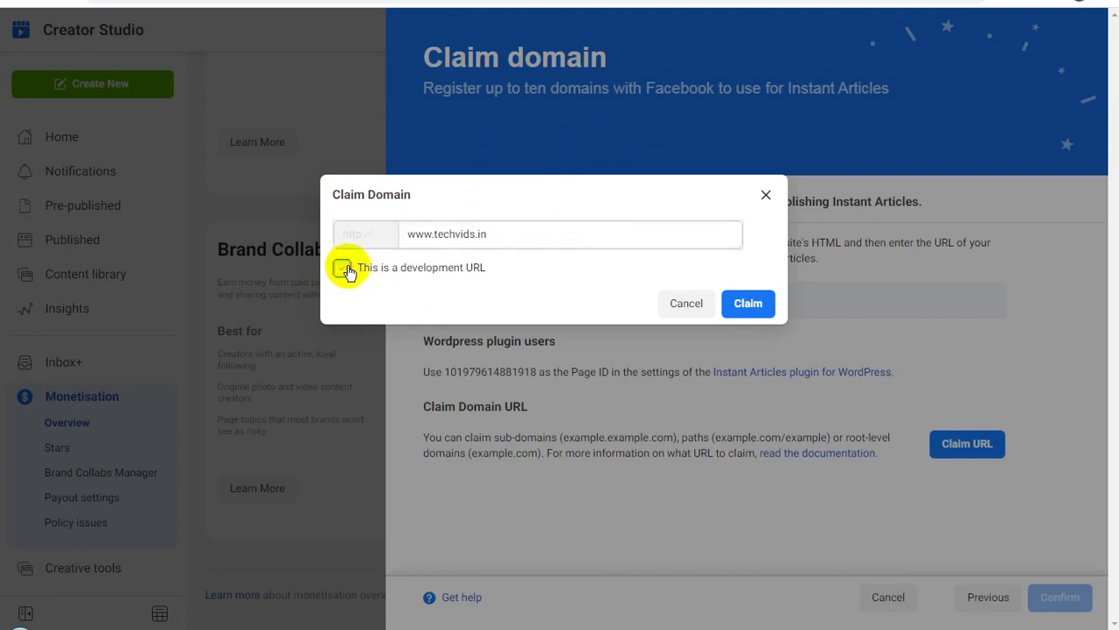
Claim the entered domain for Gaming Video Tricks and confirm the domain claim task.
click(742, 307)
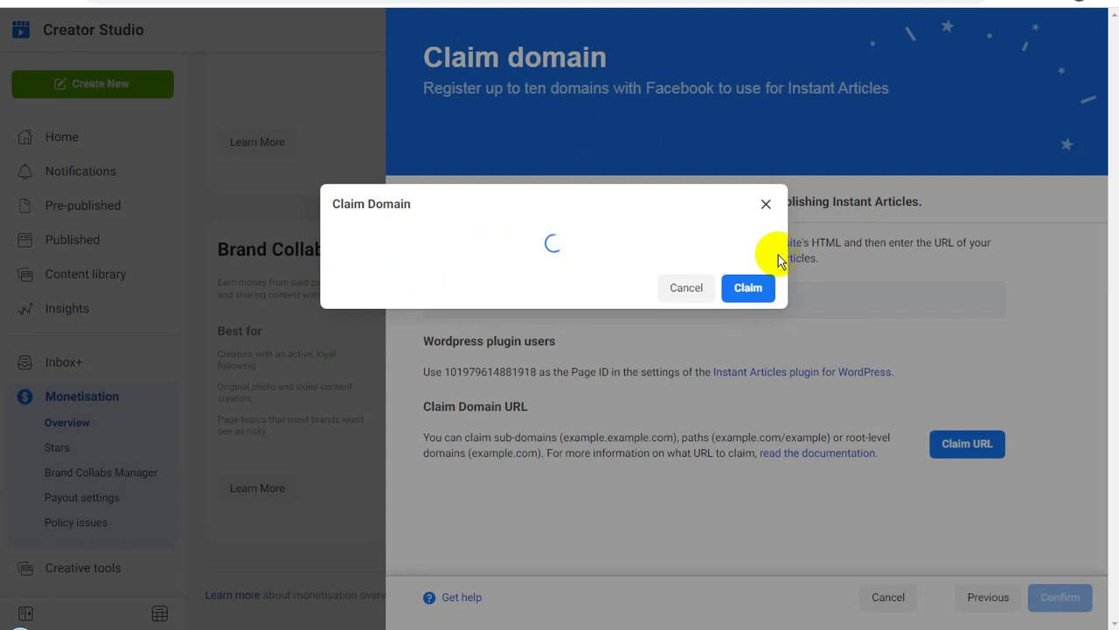
scroll(986, 365, down, 1)
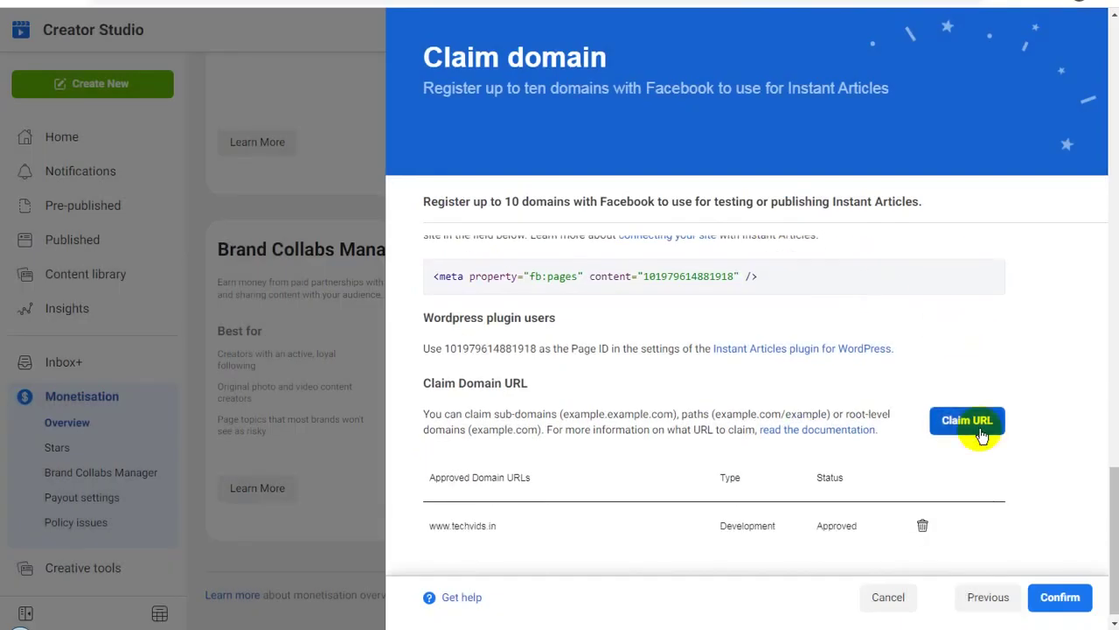
click(1062, 598)
Open the article styles configuration, add a new style named TechVids, and show its logo settings.
scroll(953, 446, down, 2)
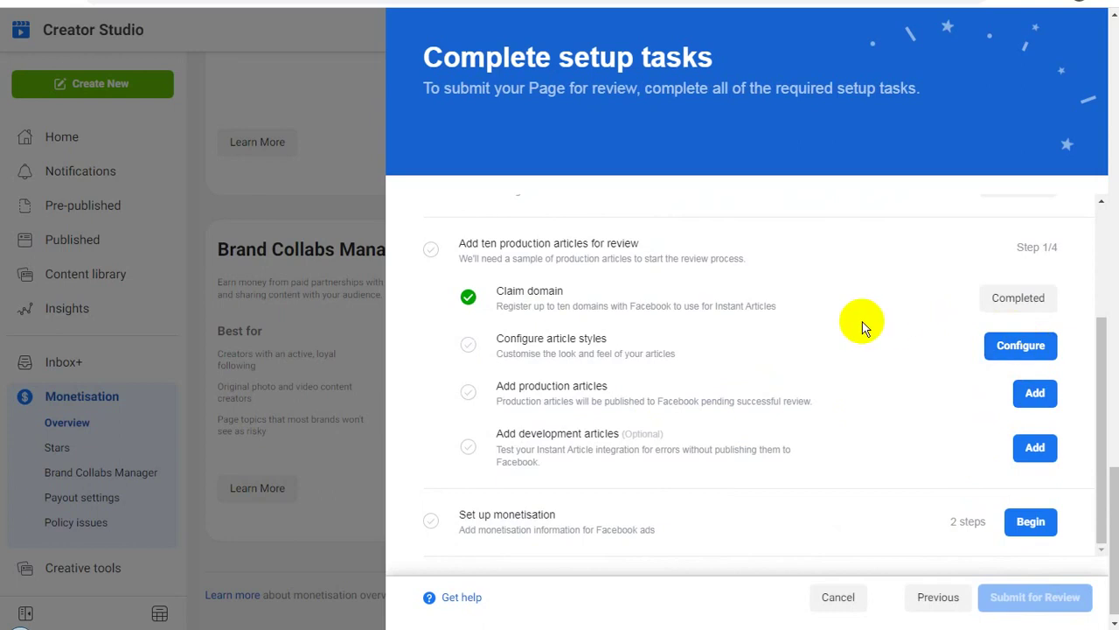
click(1021, 346)
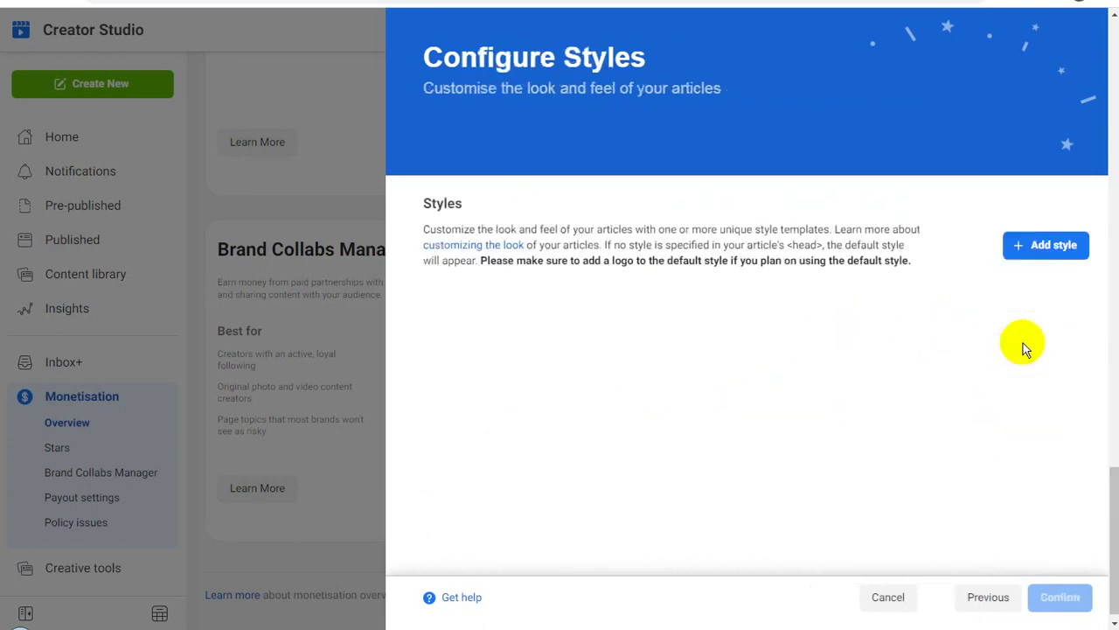
click(1039, 247)
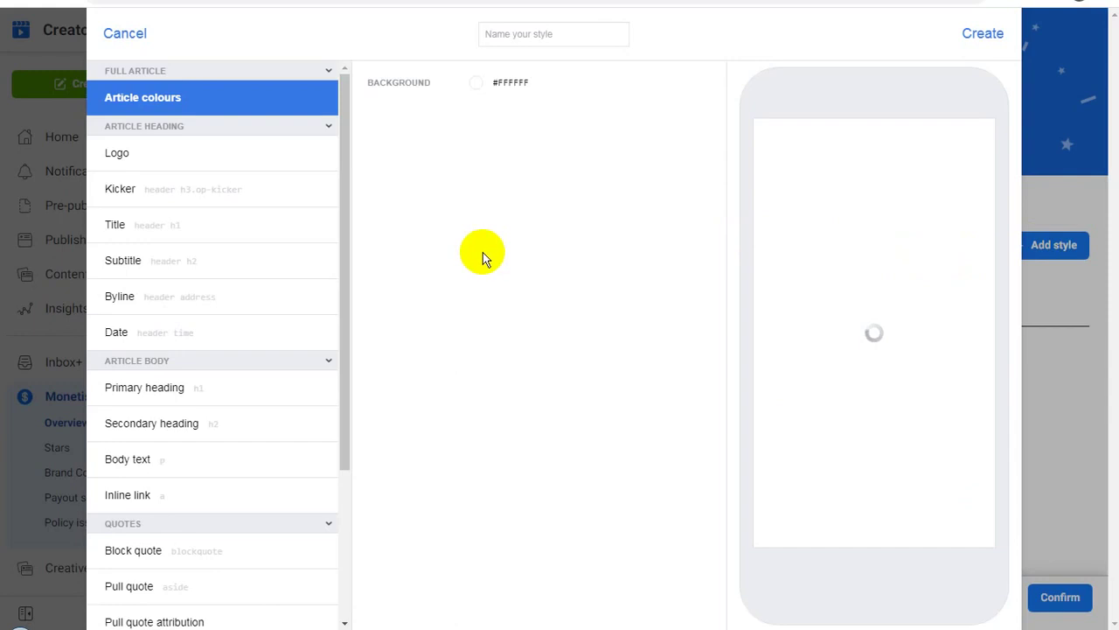
click(122, 153)
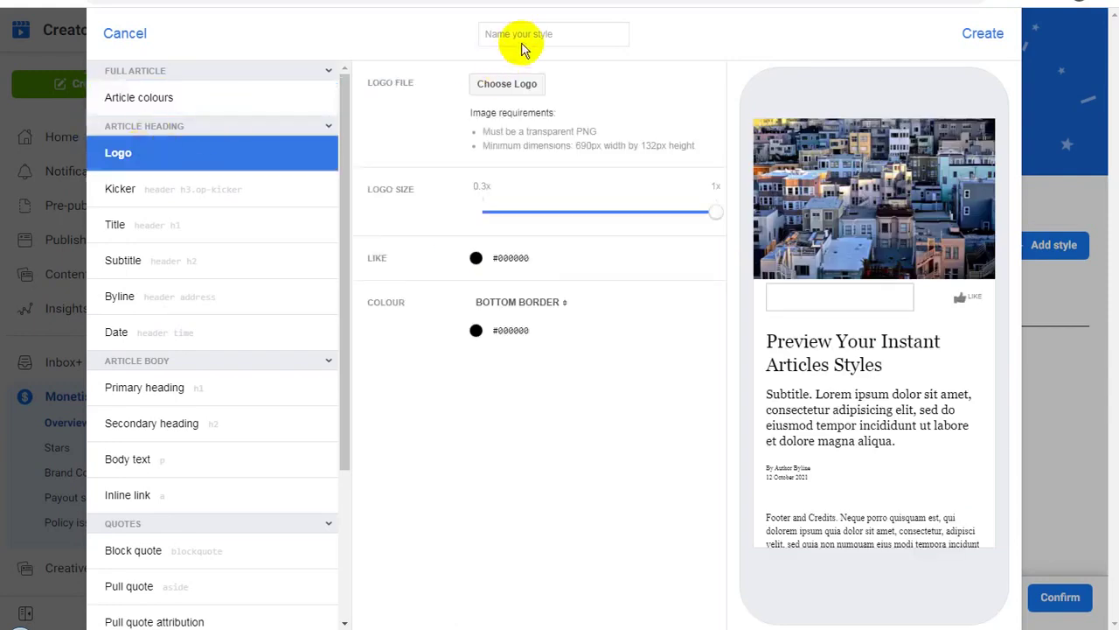
click(562, 33)
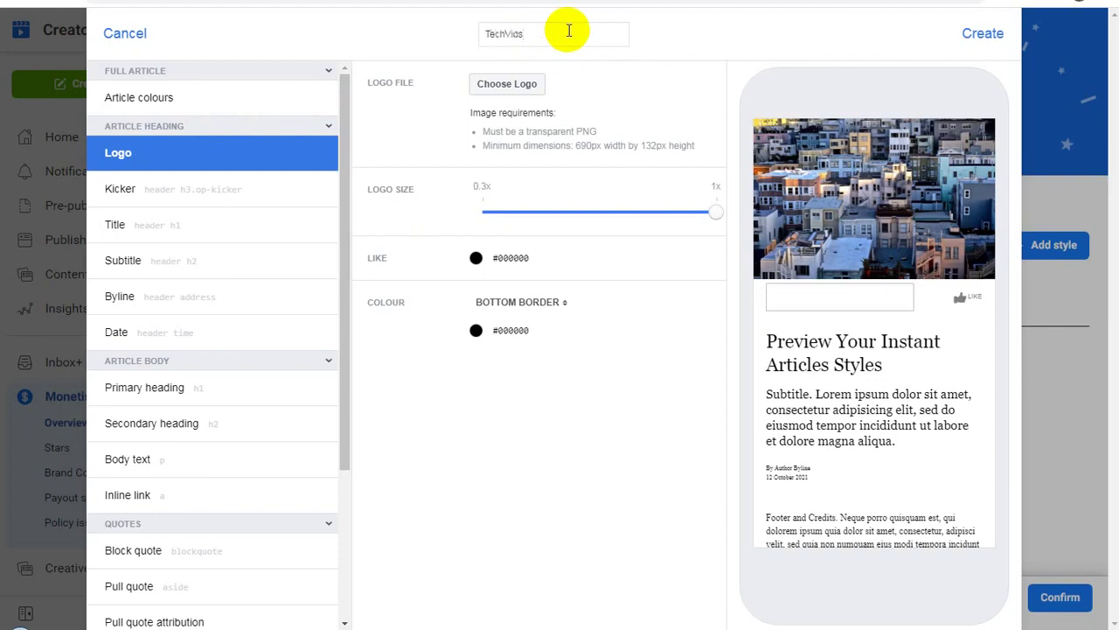
Try to use the copied Technical Tube PNG, pasted into the Desktop folder, as the style's logo.
click(522, 91)
right_click(391, 129)
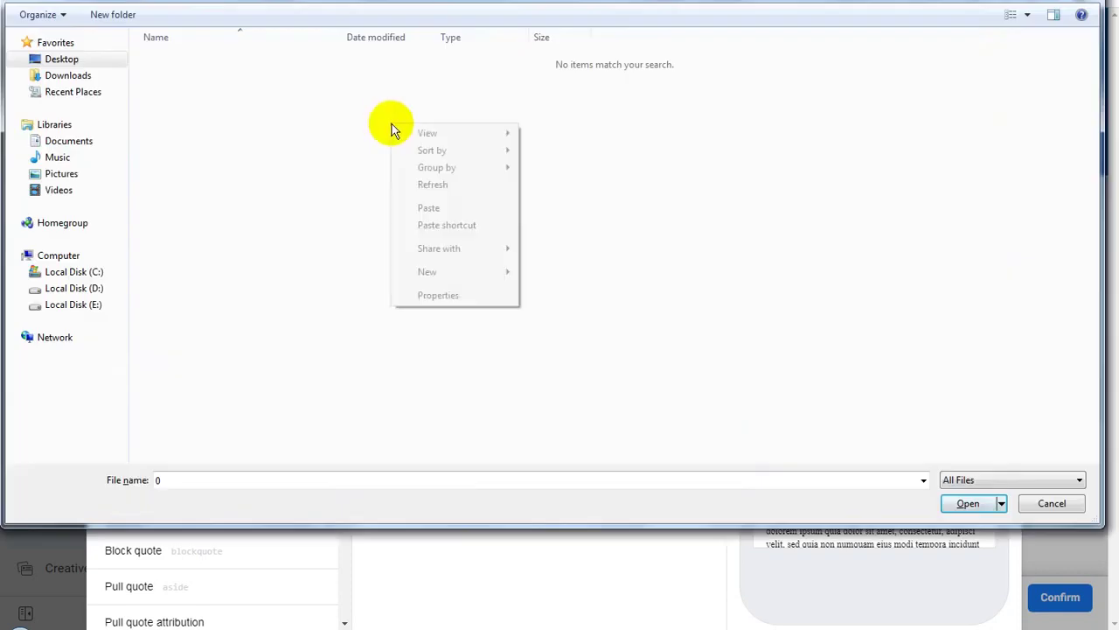
click(441, 208)
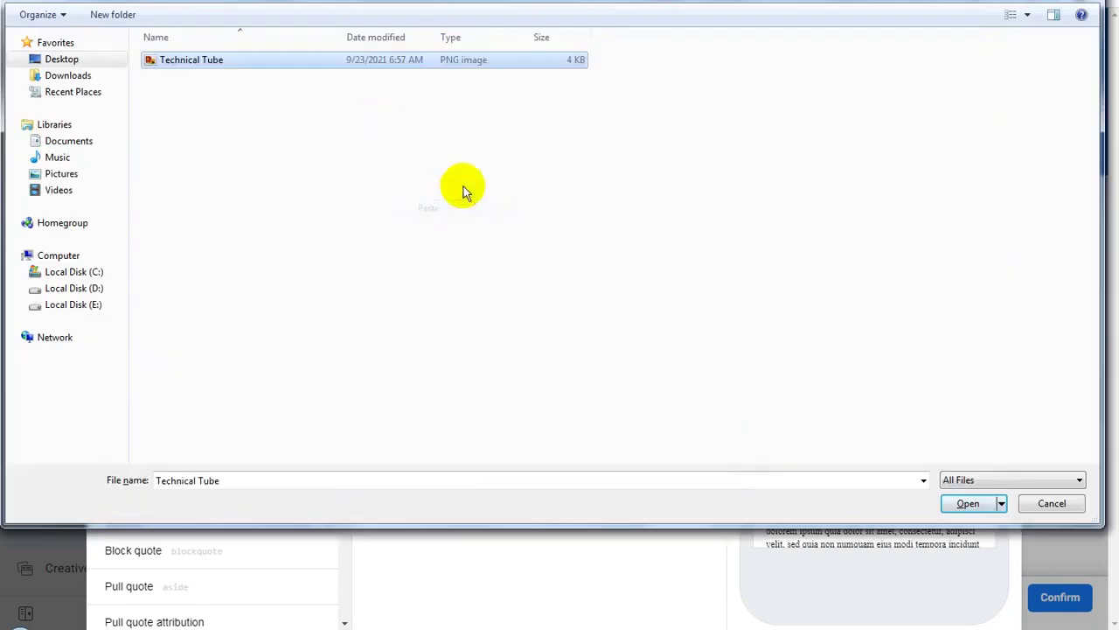
click(969, 503)
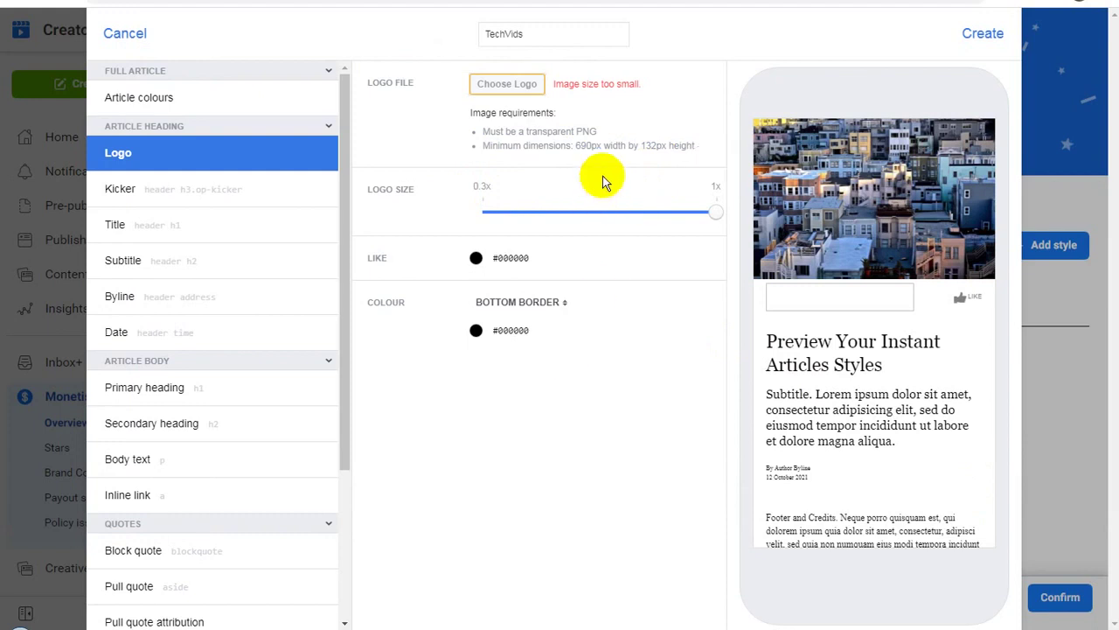
click(516, 85)
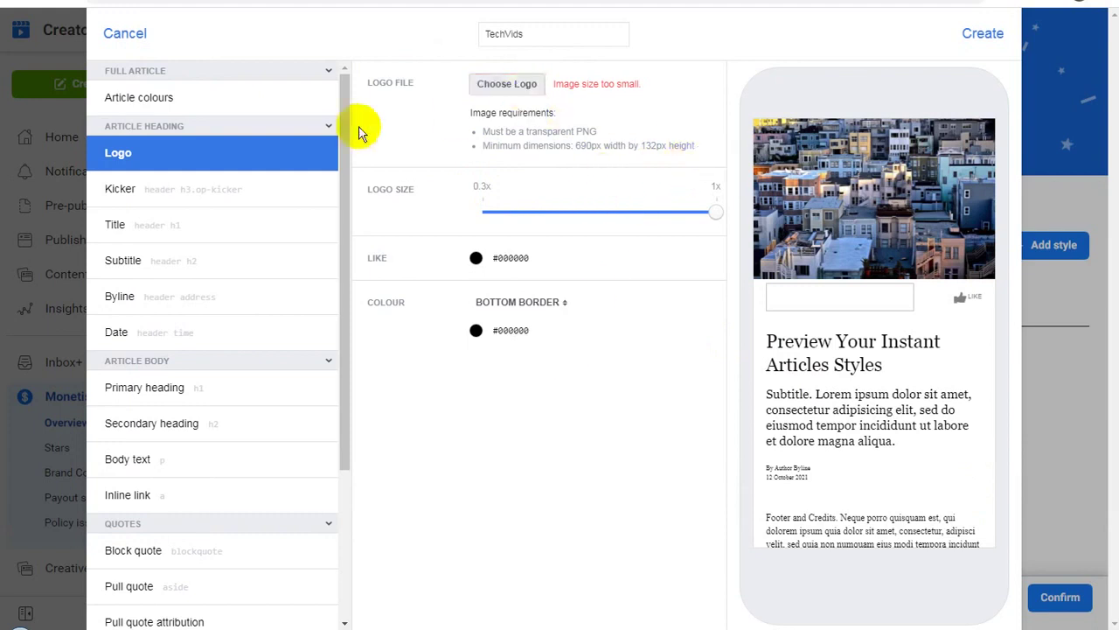
click(1052, 502)
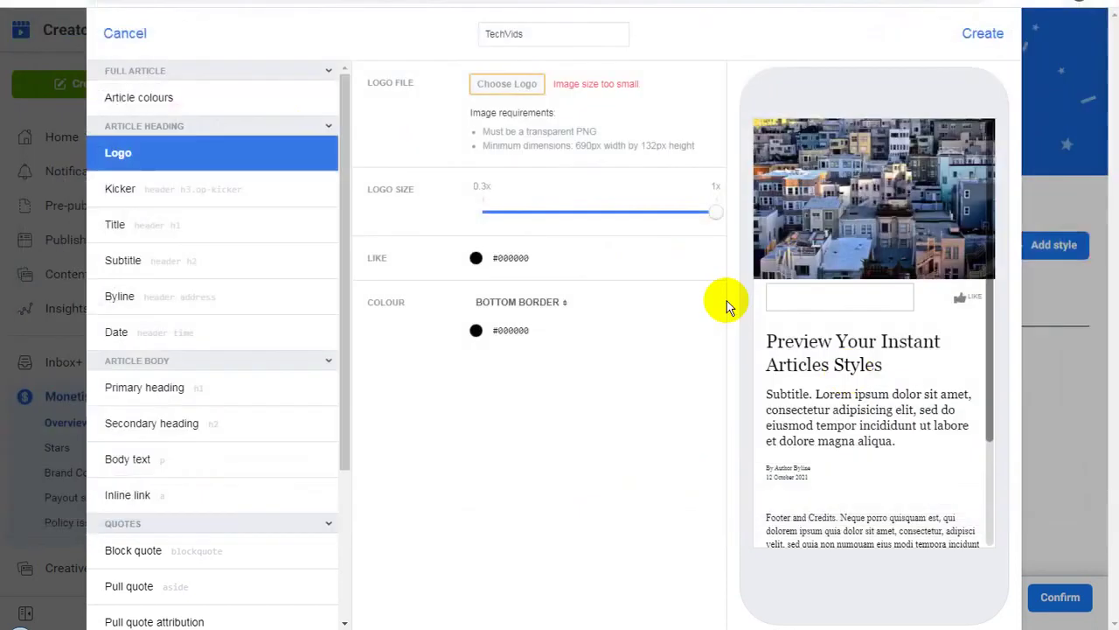
Choose the Technical Tube image as the TechVids style's logo, then create the style and confirm the styles task.
click(507, 84)
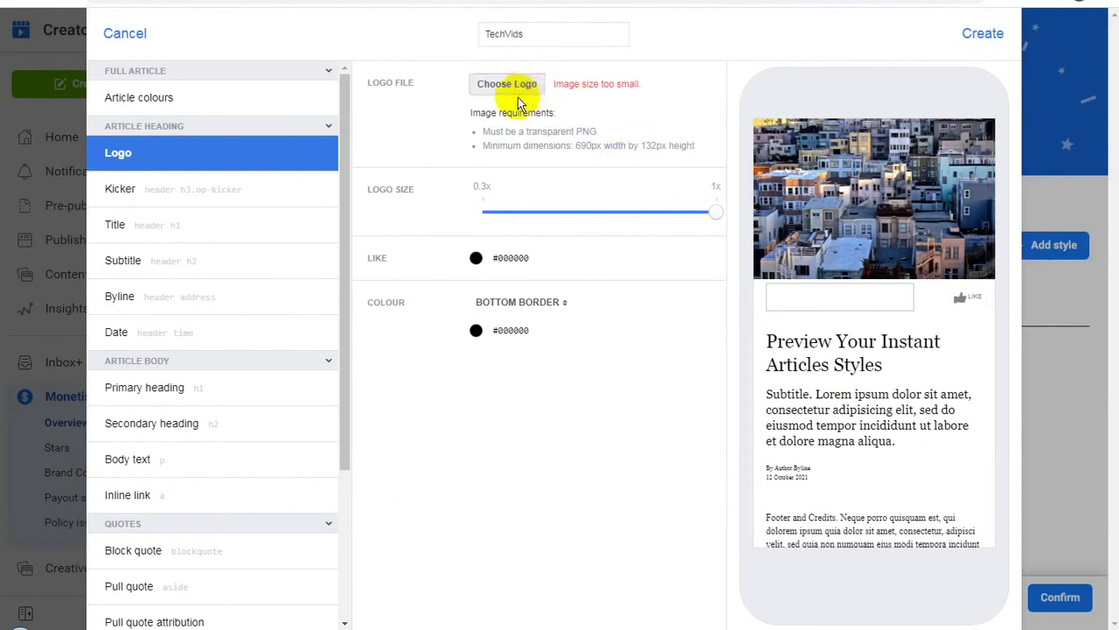
click(289, 66)
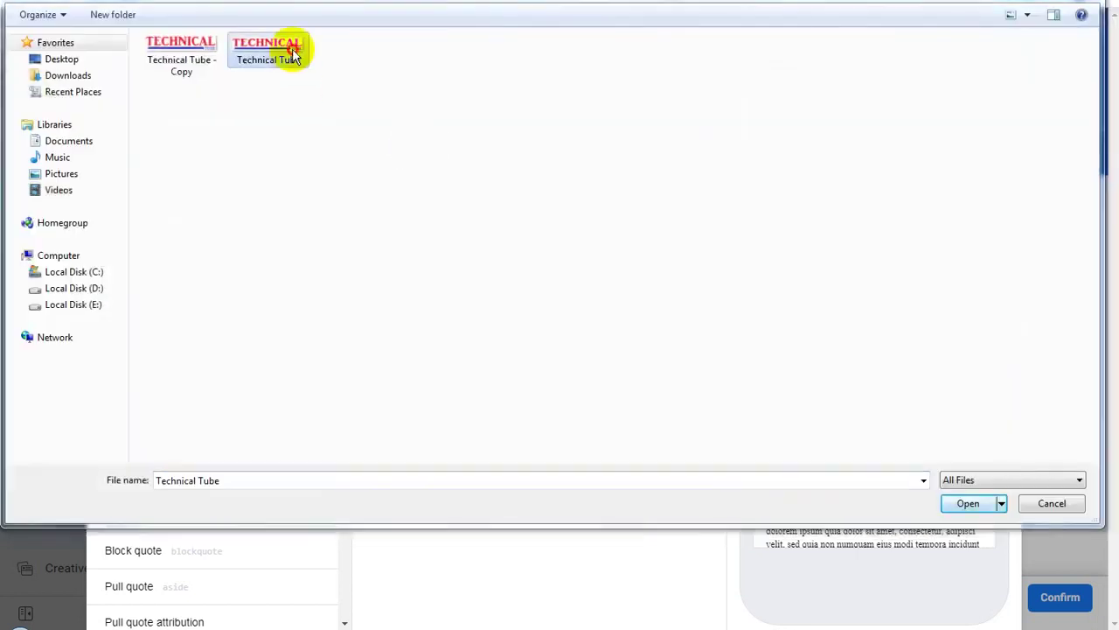
double_click(293, 51)
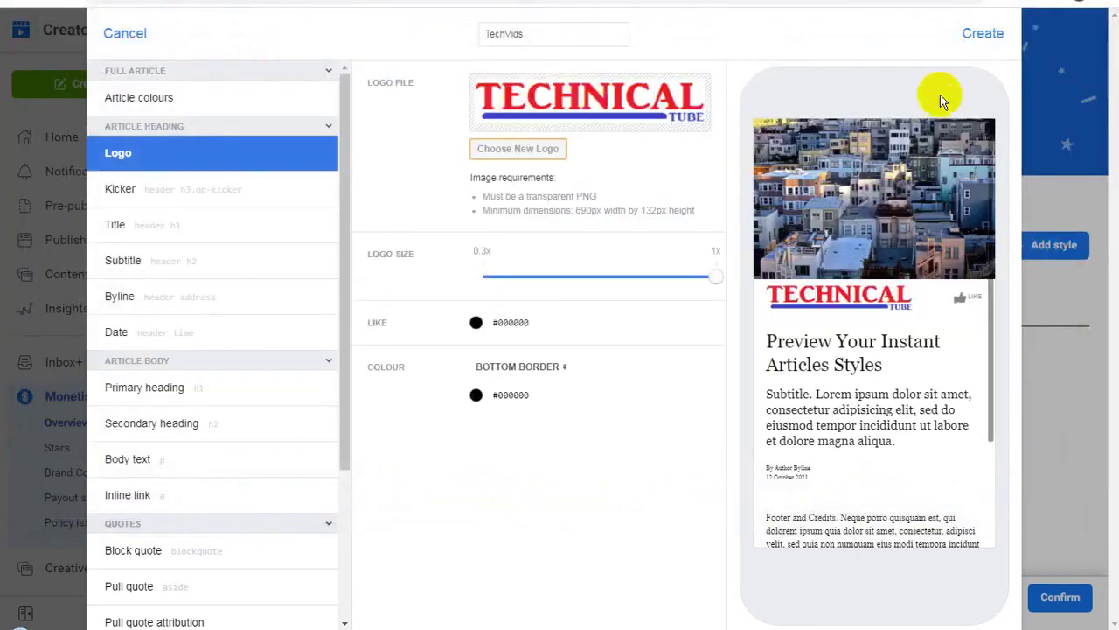
click(983, 33)
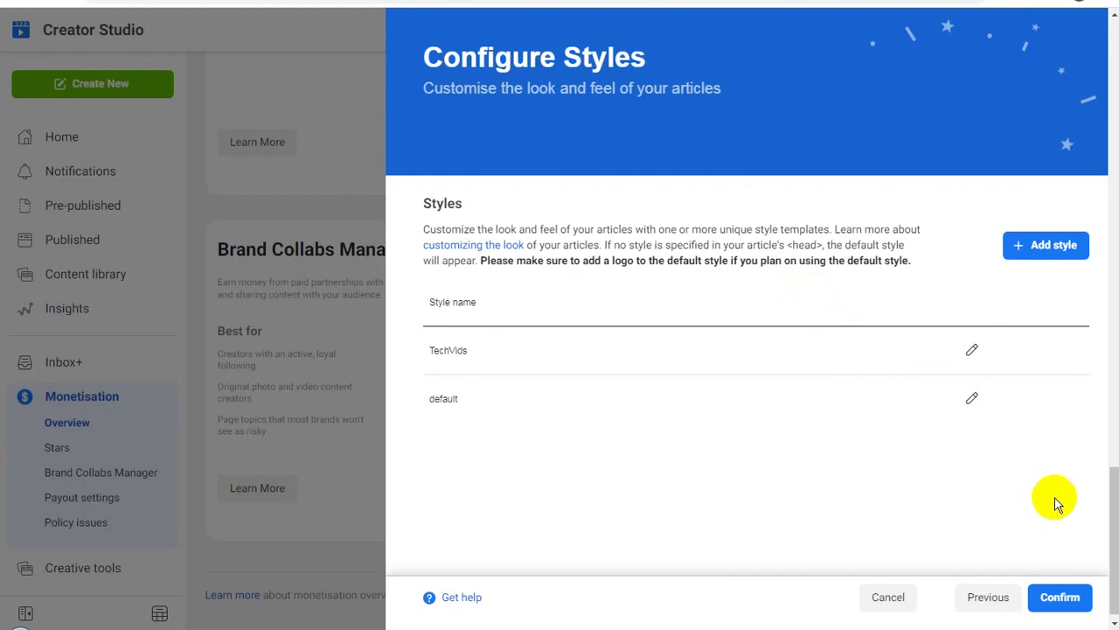
click(1060, 598)
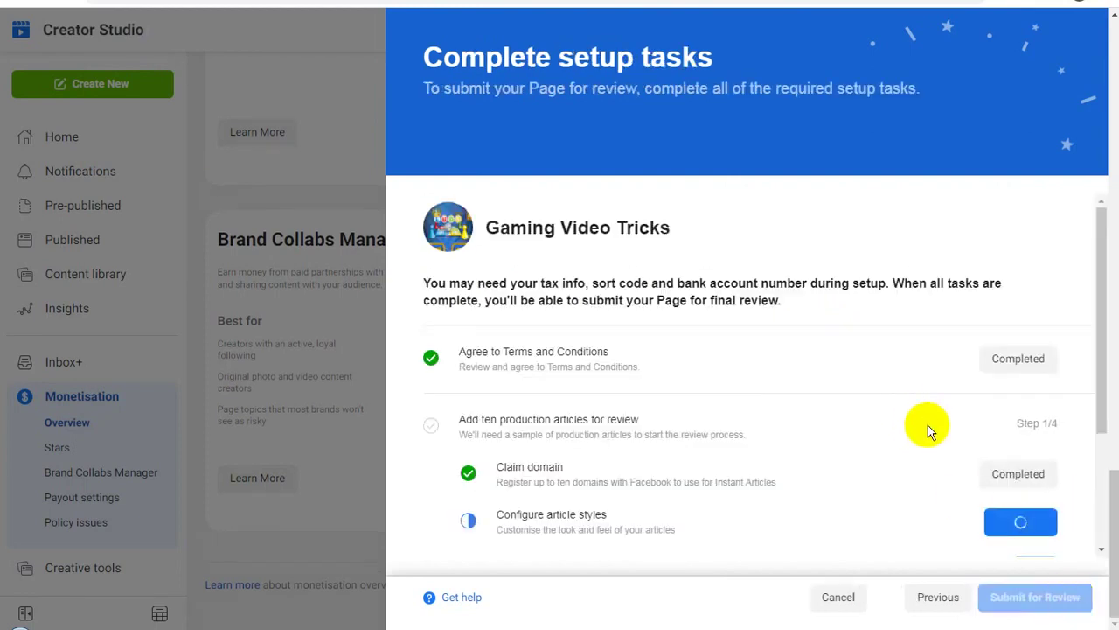
Open the Add production articles task and choose to add articles with an RSS feed.
scroll(941, 426, down, 2)
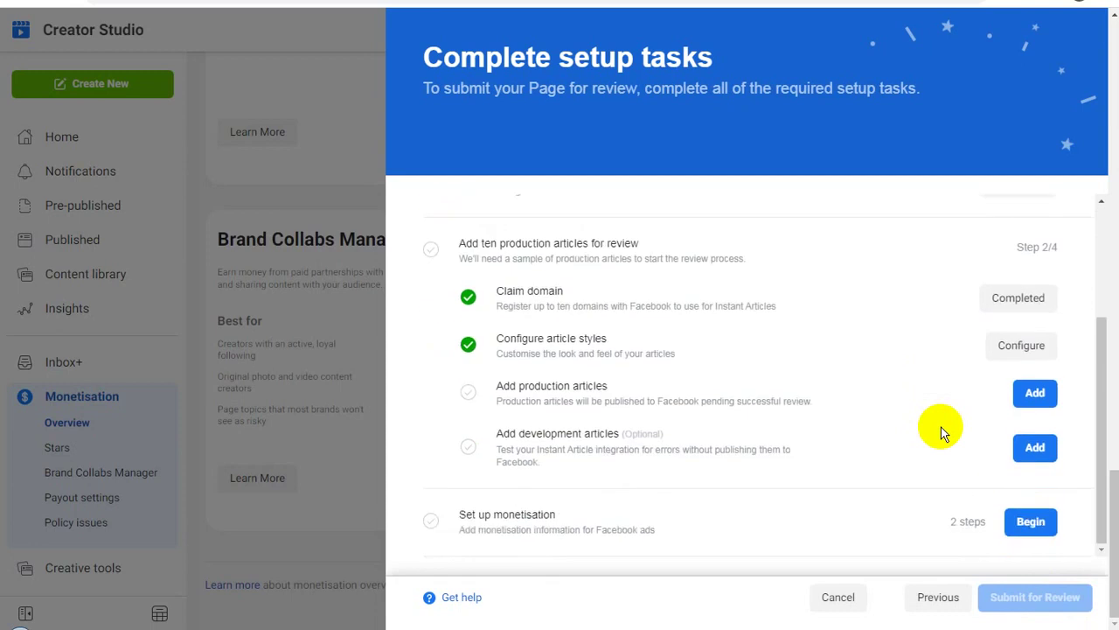
click(1030, 394)
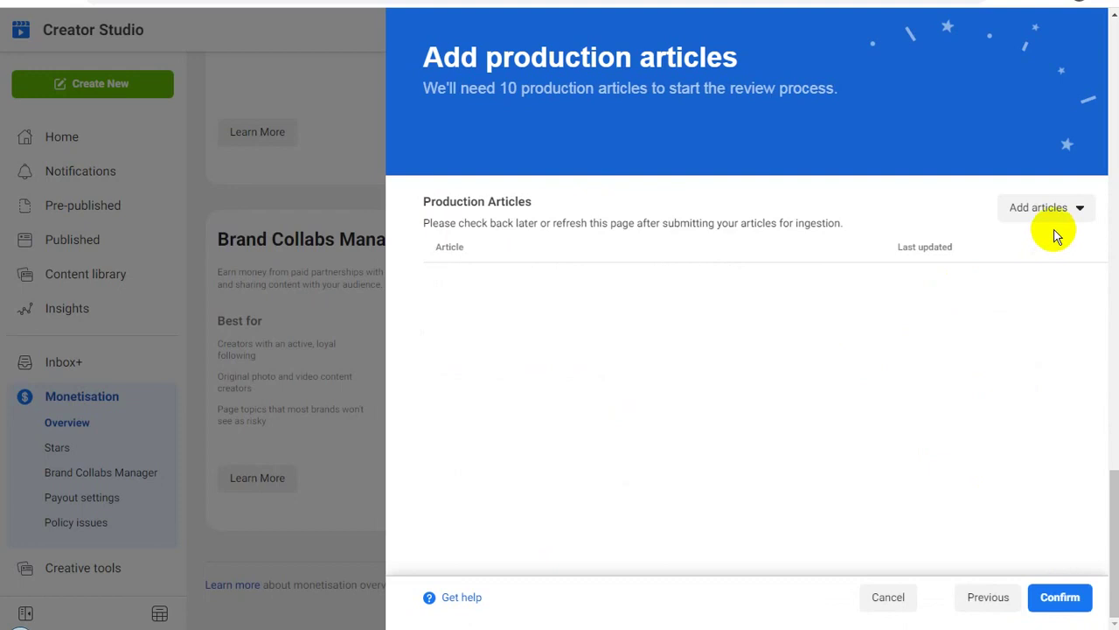
click(1080, 210)
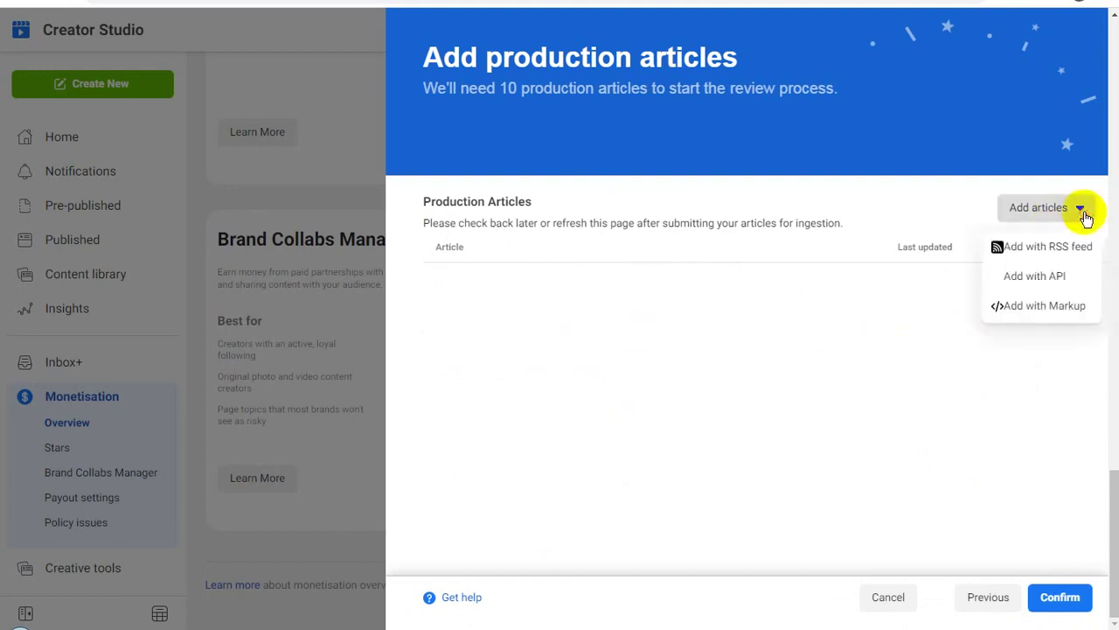
click(1045, 249)
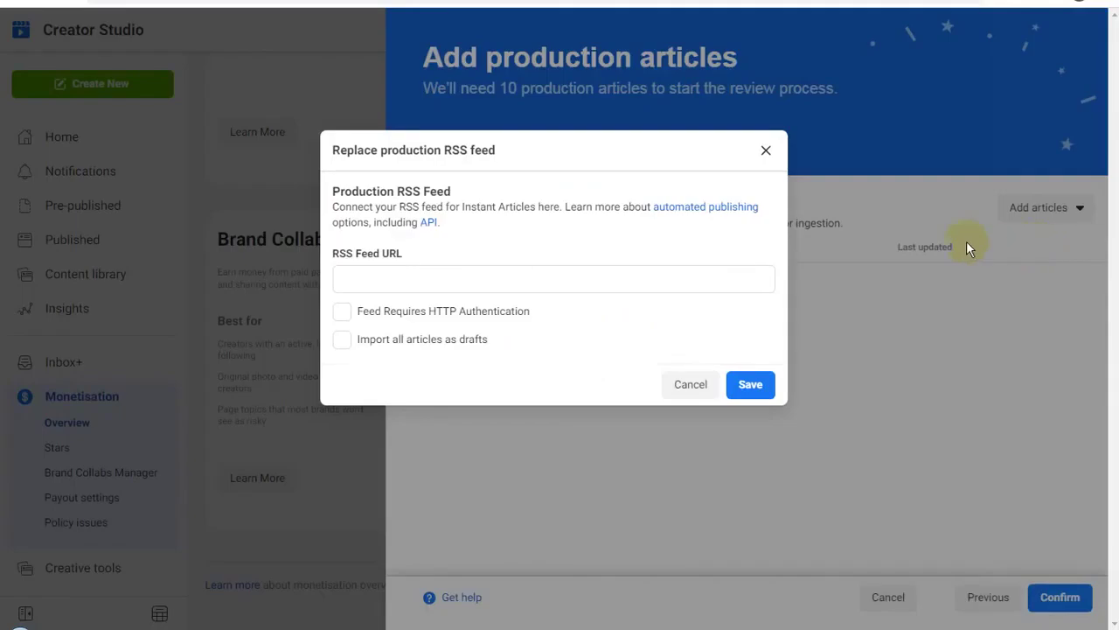
click(458, 275)
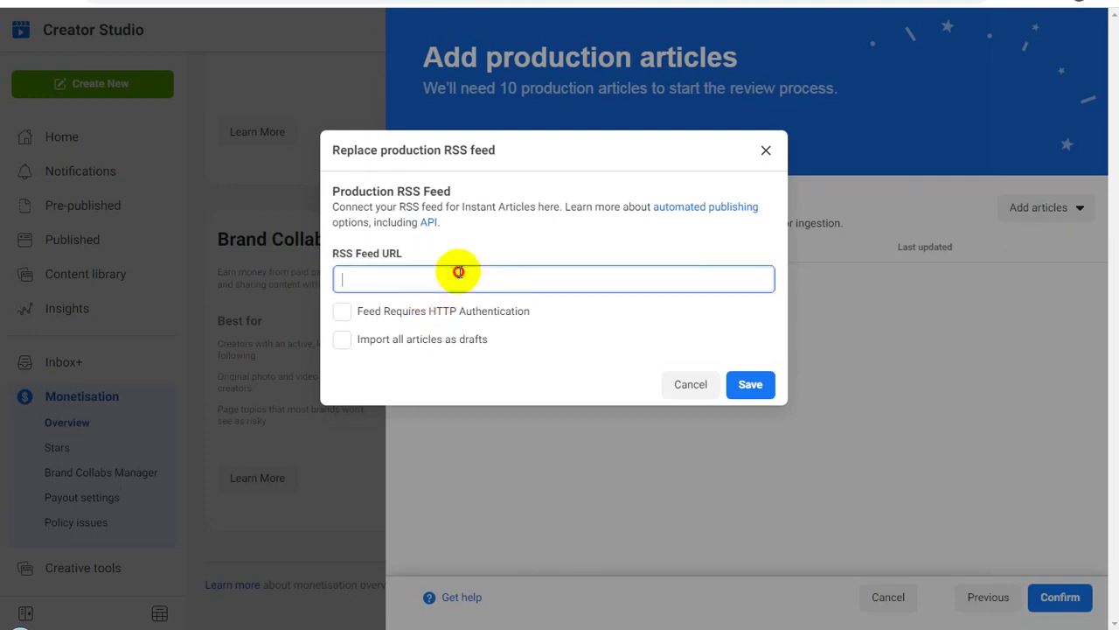
text(https://www.techvids.in/feeds/posts/default?alt=rss)
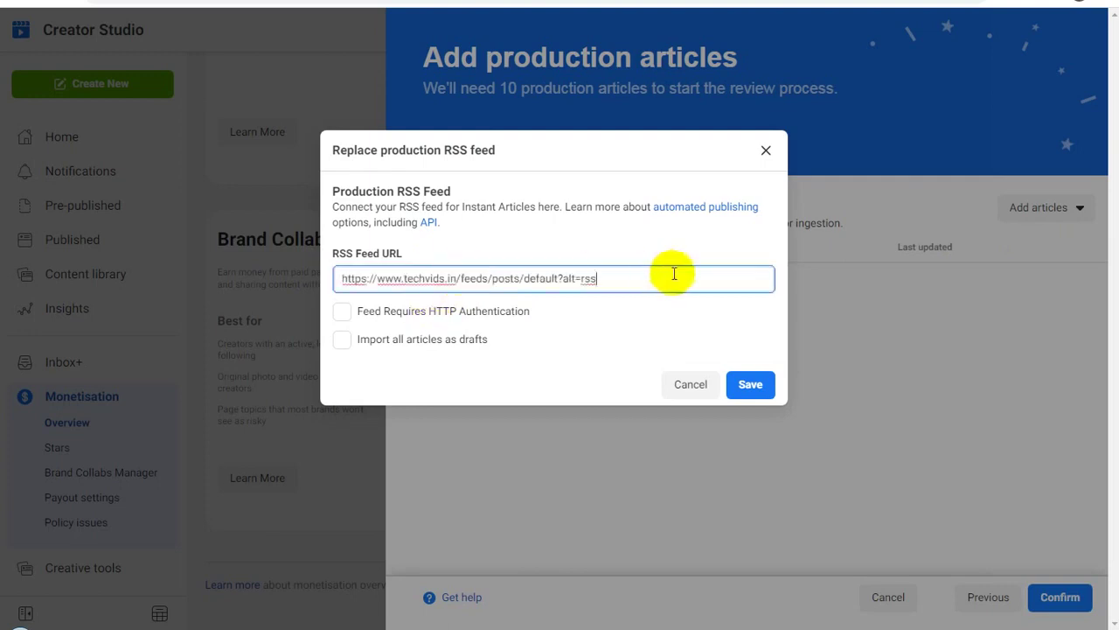
click(342, 340)
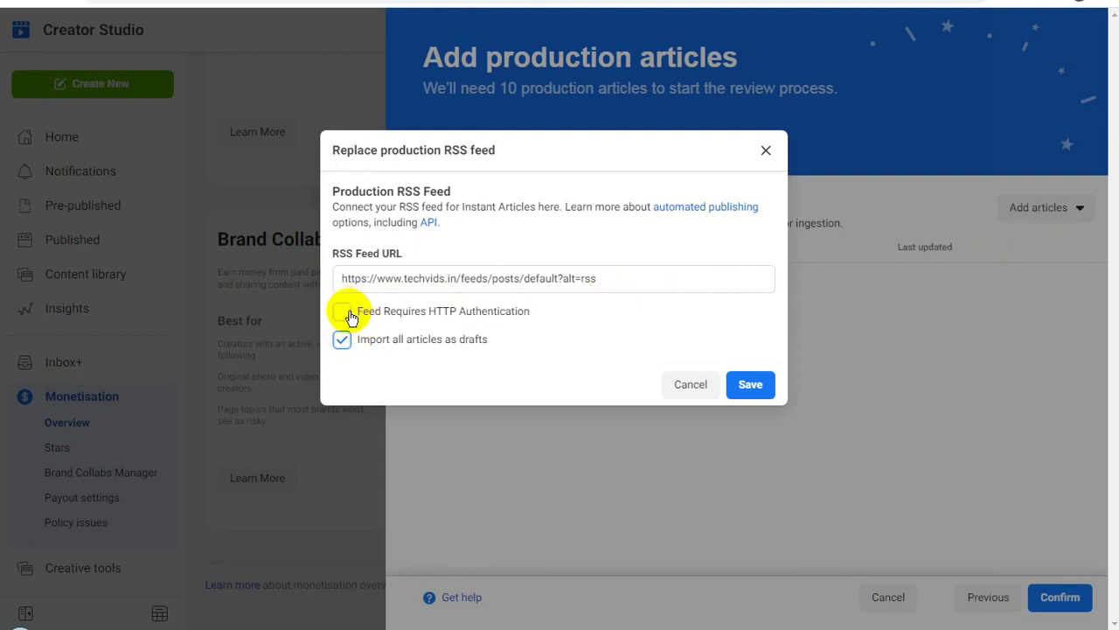
click(752, 384)
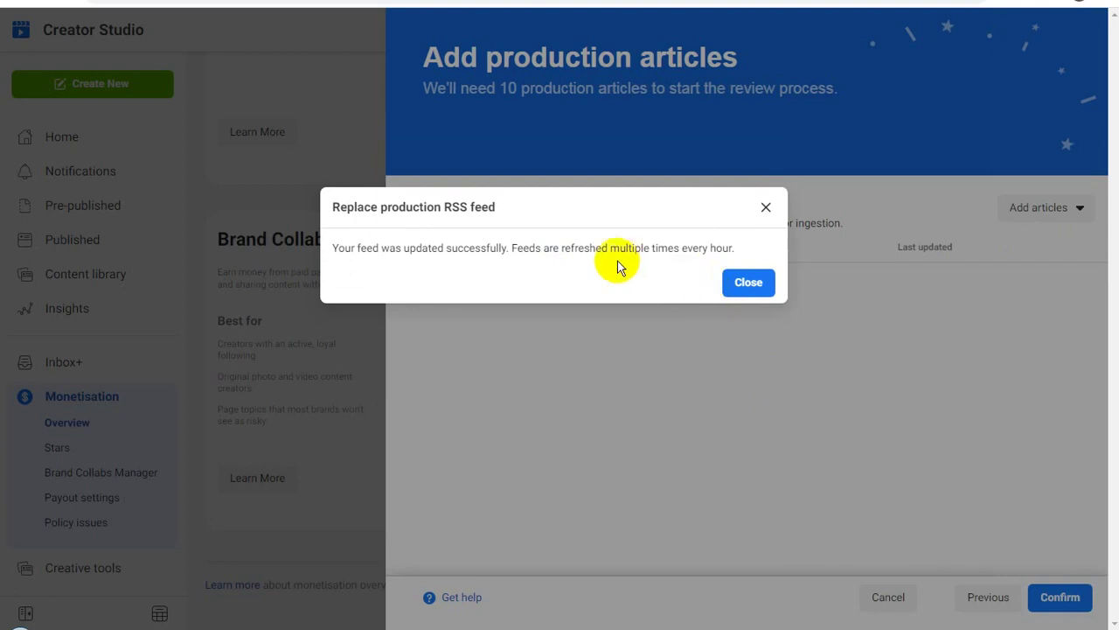
click(745, 283)
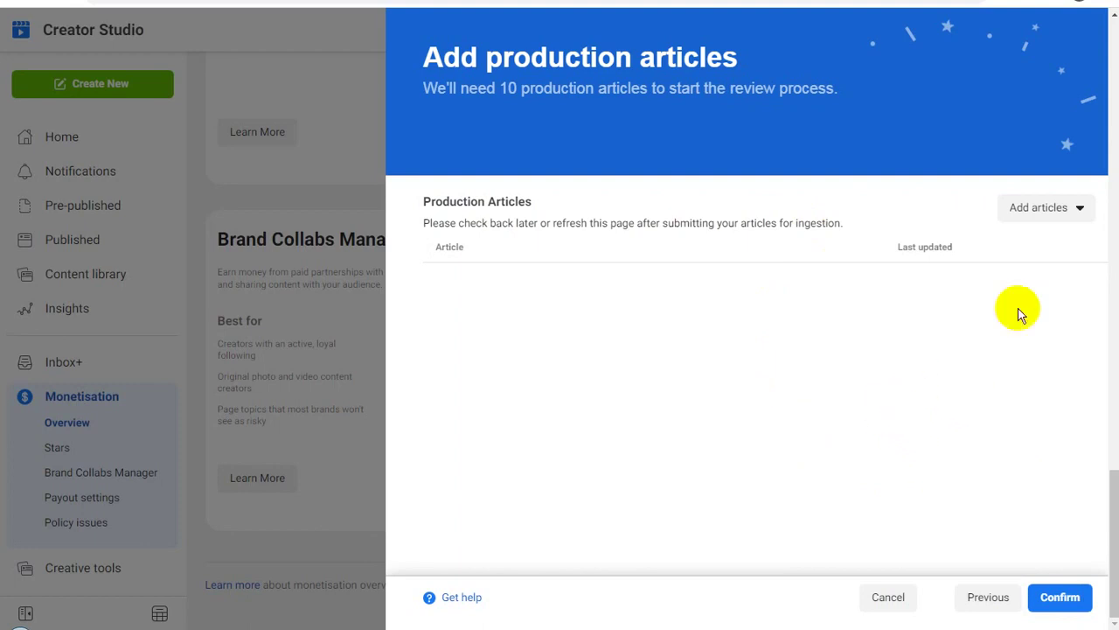
click(1080, 210)
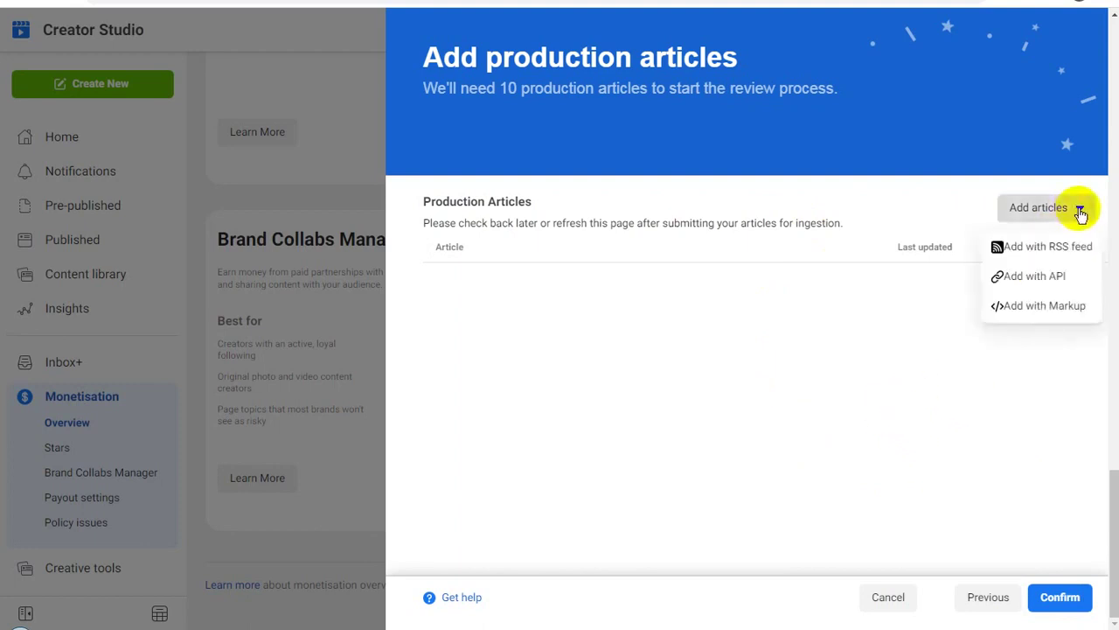
click(1048, 251)
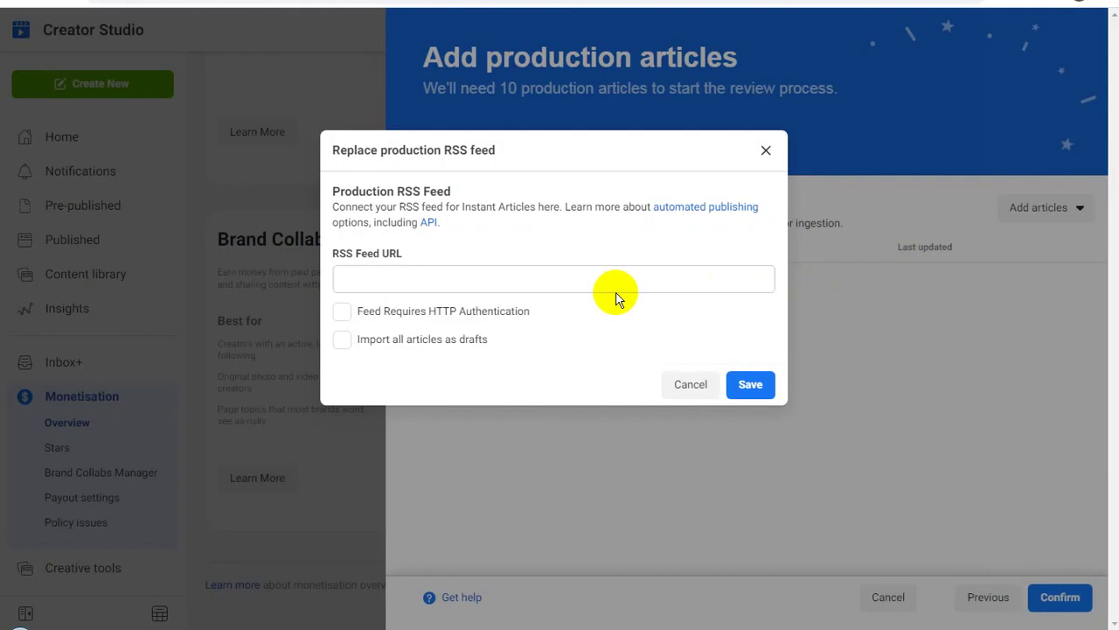
click(486, 273)
text(https://www.techvids.in/feeds/posts/default?alt=rss)
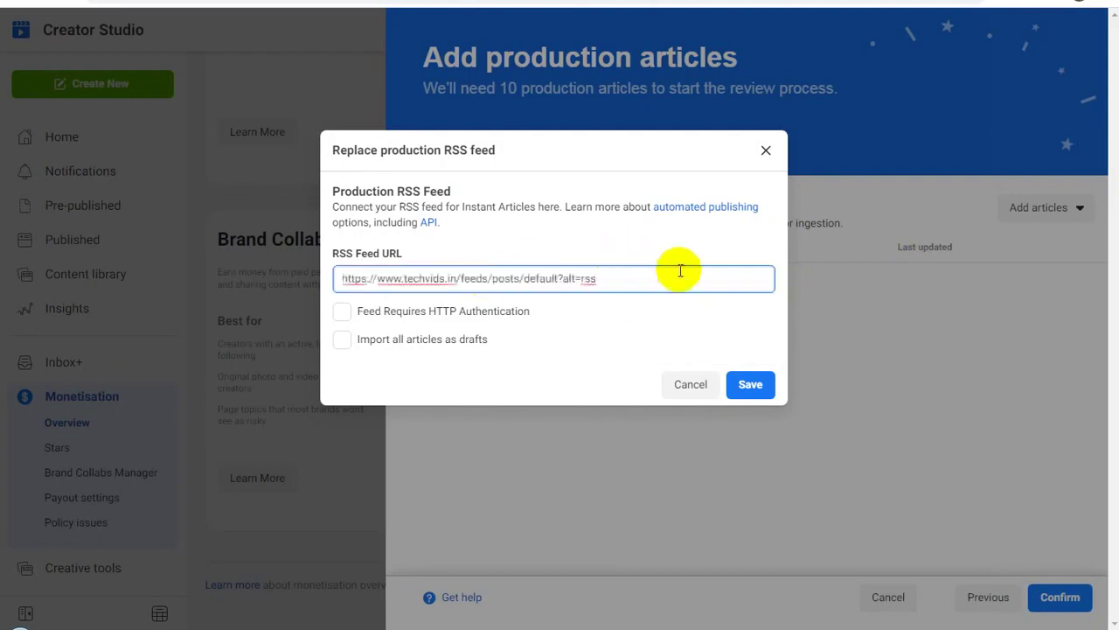
click(344, 312)
click(342, 299)
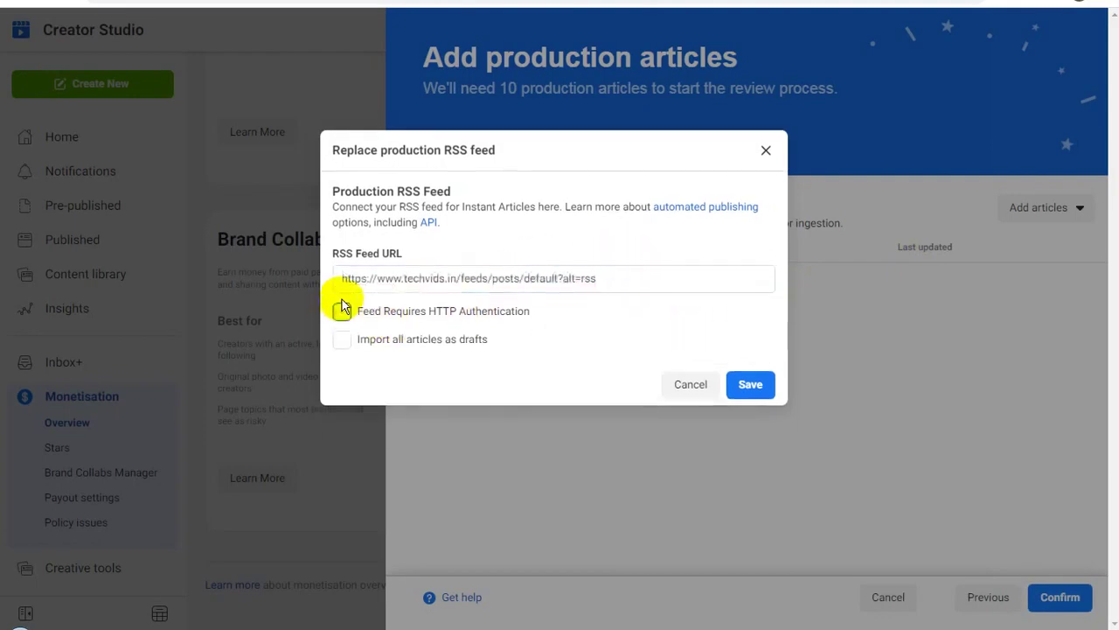
click(342, 340)
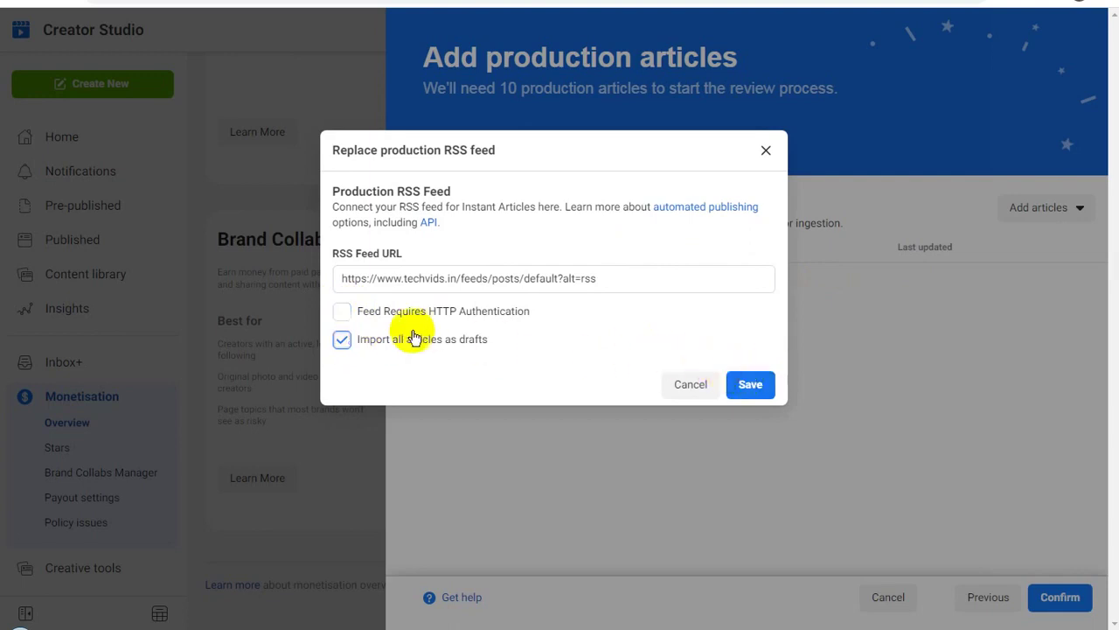
click(345, 340)
click(766, 150)
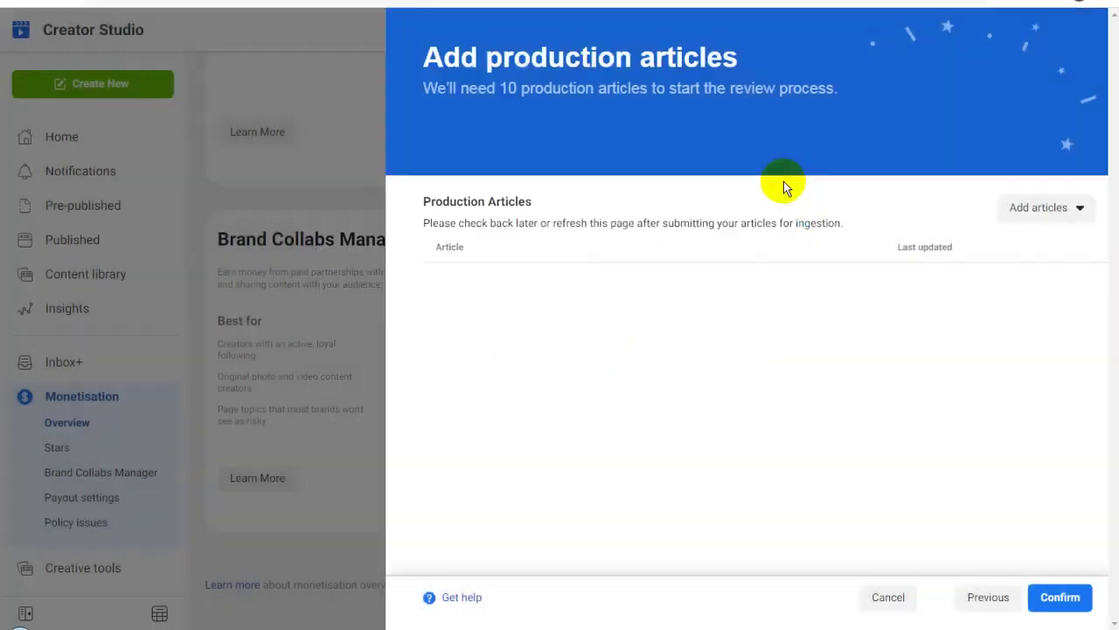
Confirm the production articles task, then reopen it and choose to add articles with an RSS feed again.
click(1047, 595)
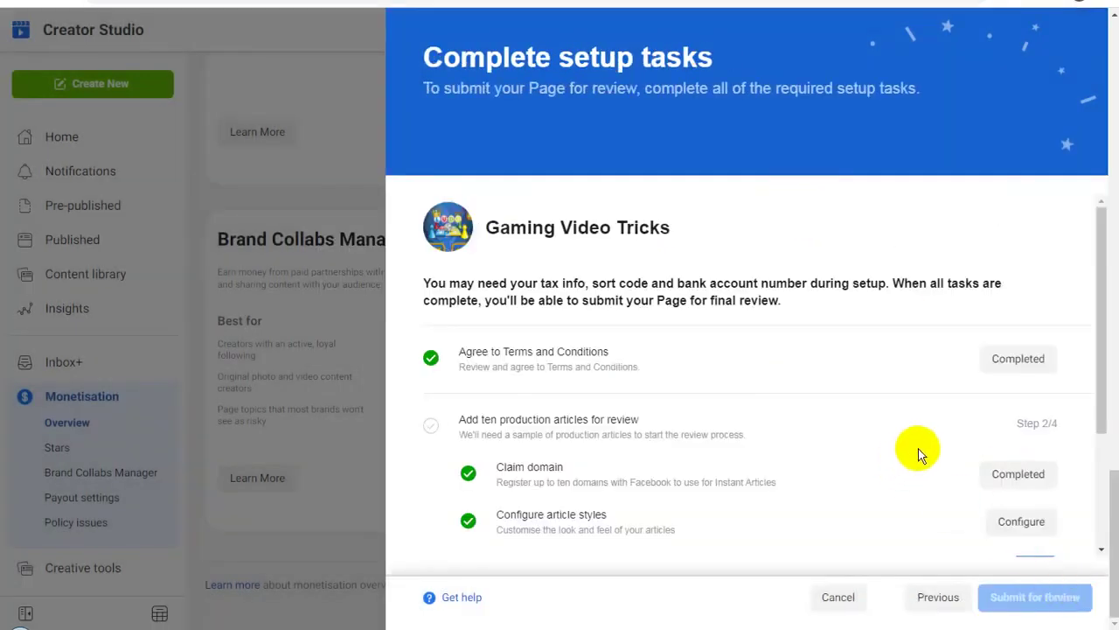
scroll(918, 451, down, 2)
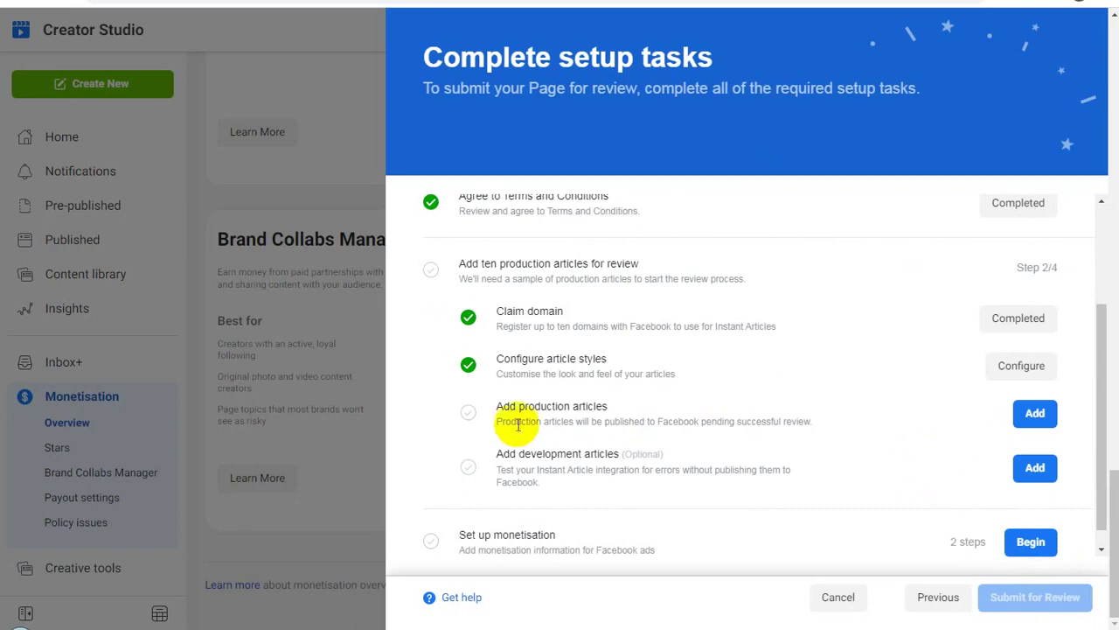
click(1040, 413)
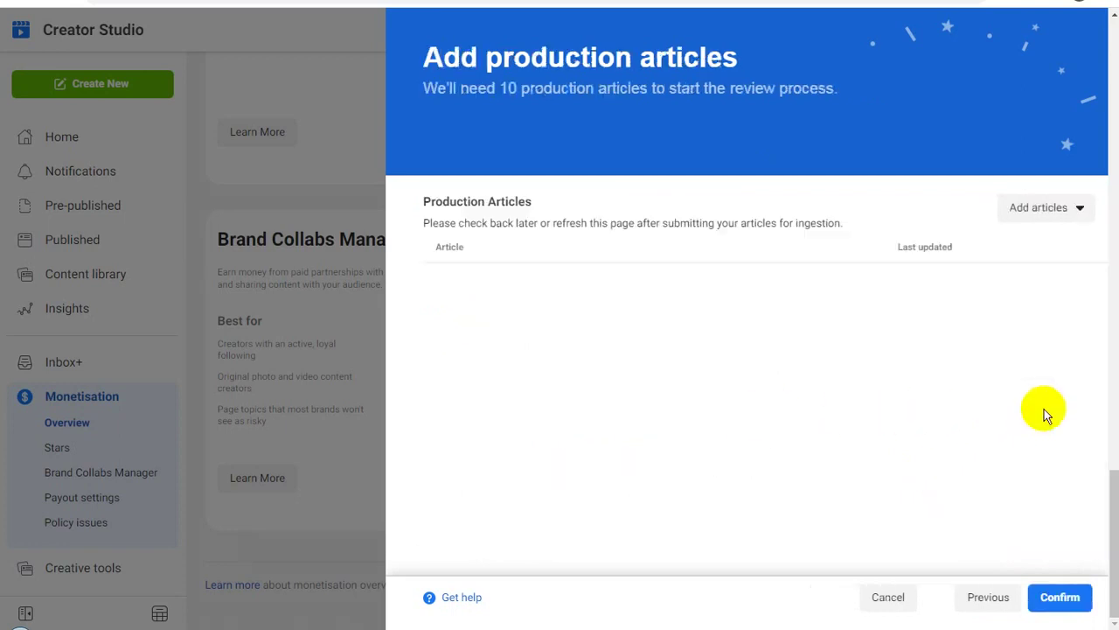
click(1066, 210)
click(1041, 246)
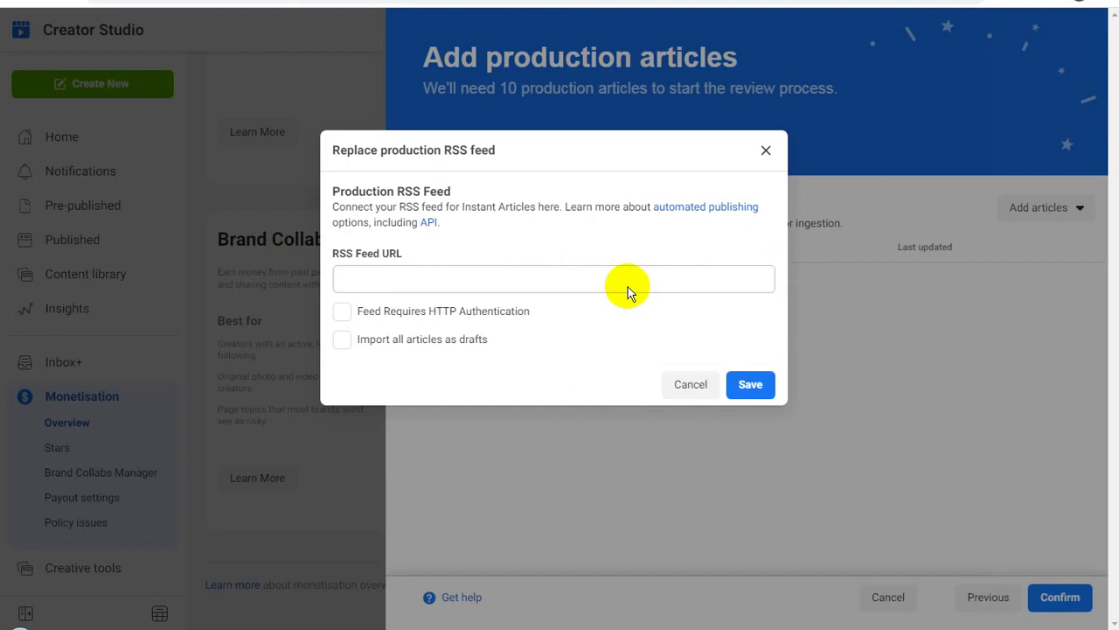
click(486, 287)
text(https://www.techvids.in/feeds/posts/default?alt=rss)
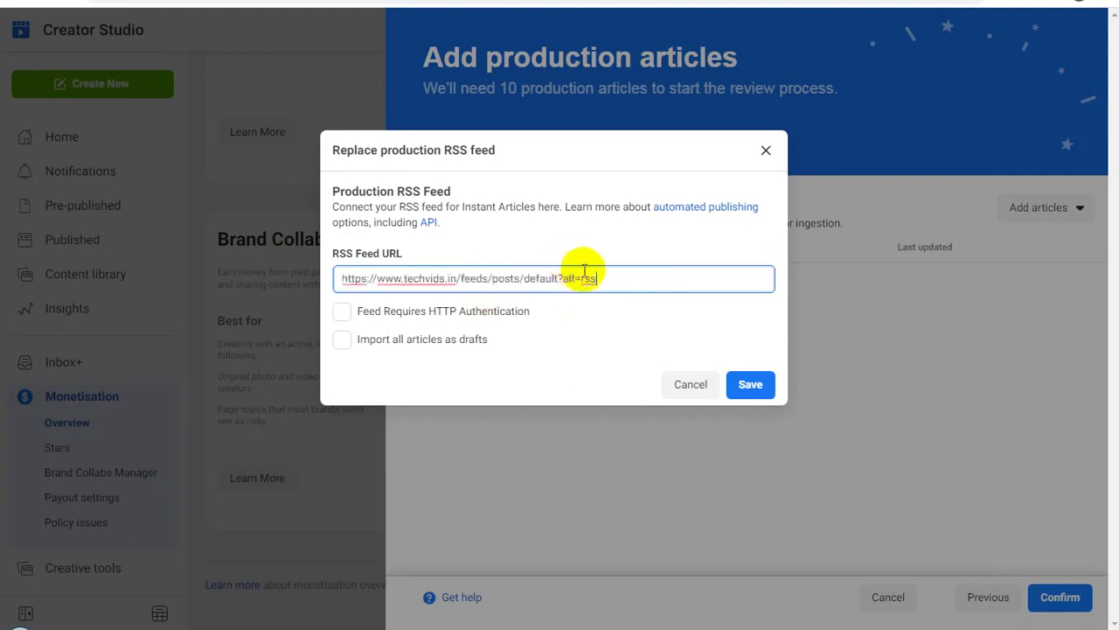
click(341, 340)
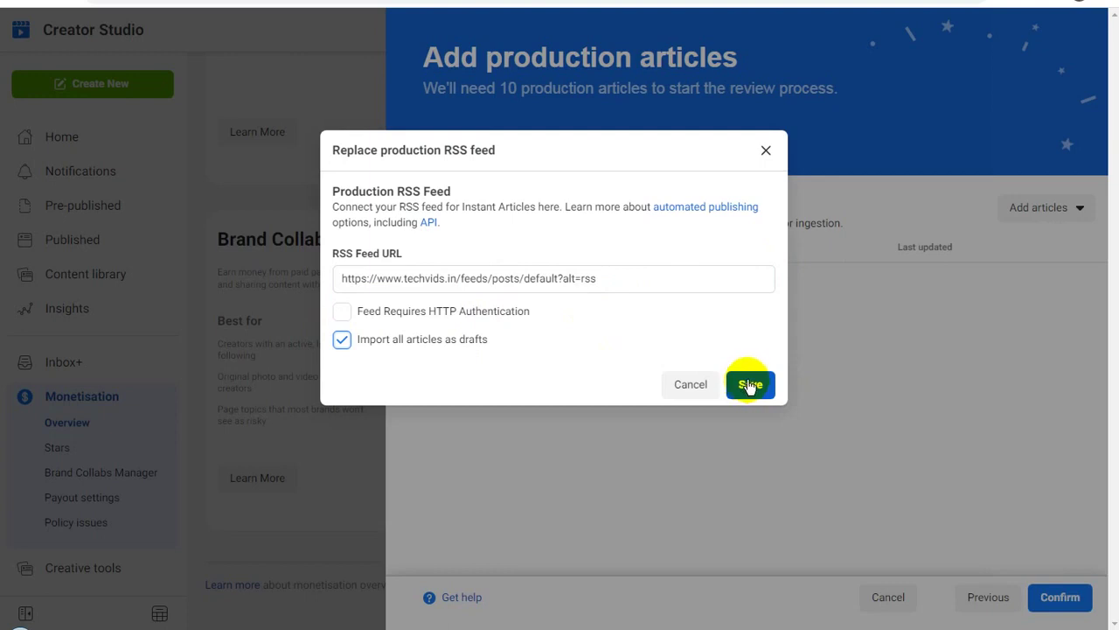
click(750, 385)
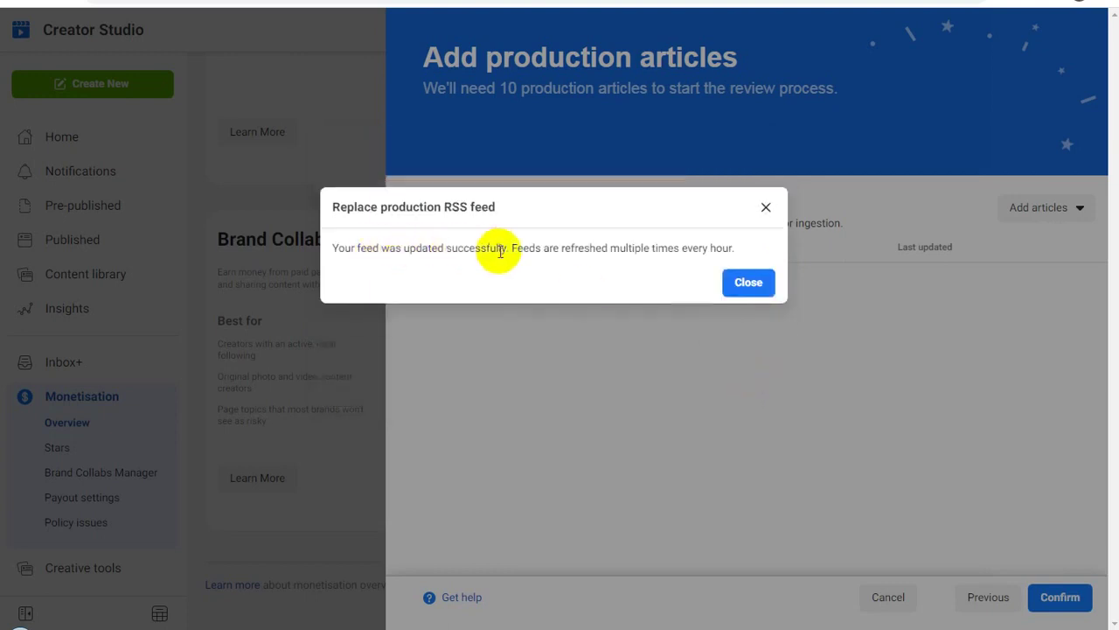
click(751, 282)
right_click(724, 320)
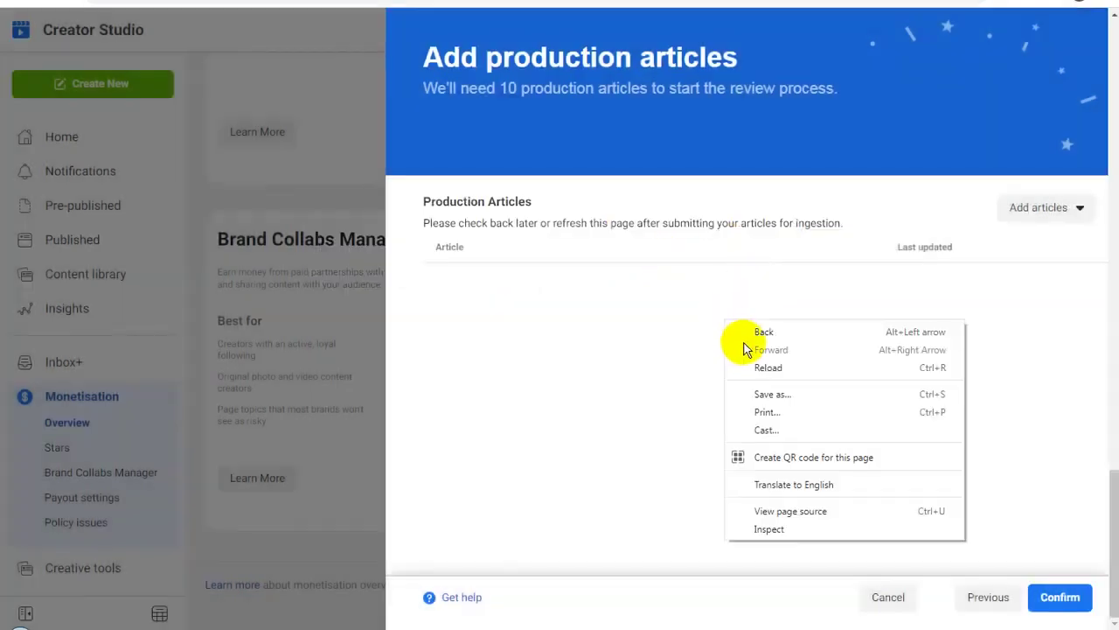
click(614, 315)
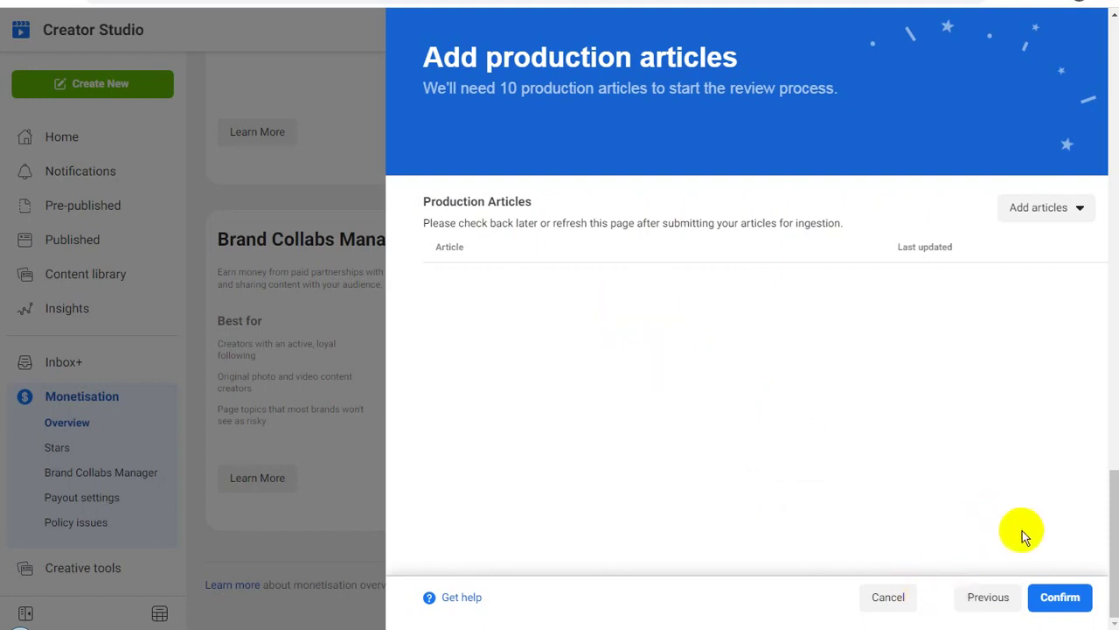
click(1059, 597)
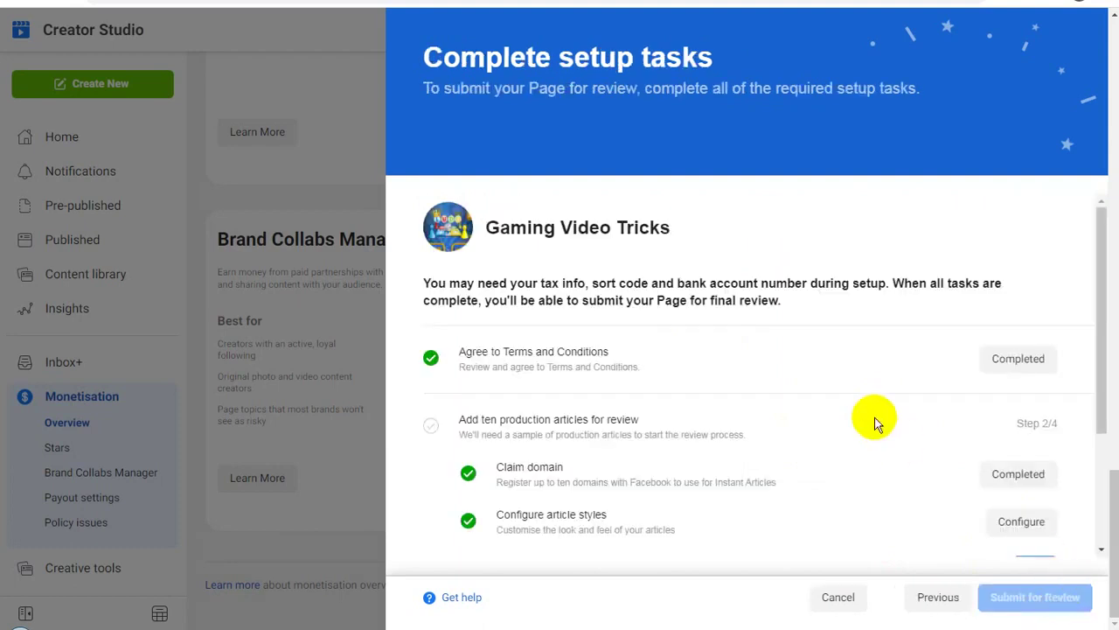
scroll(877, 429, down, 2)
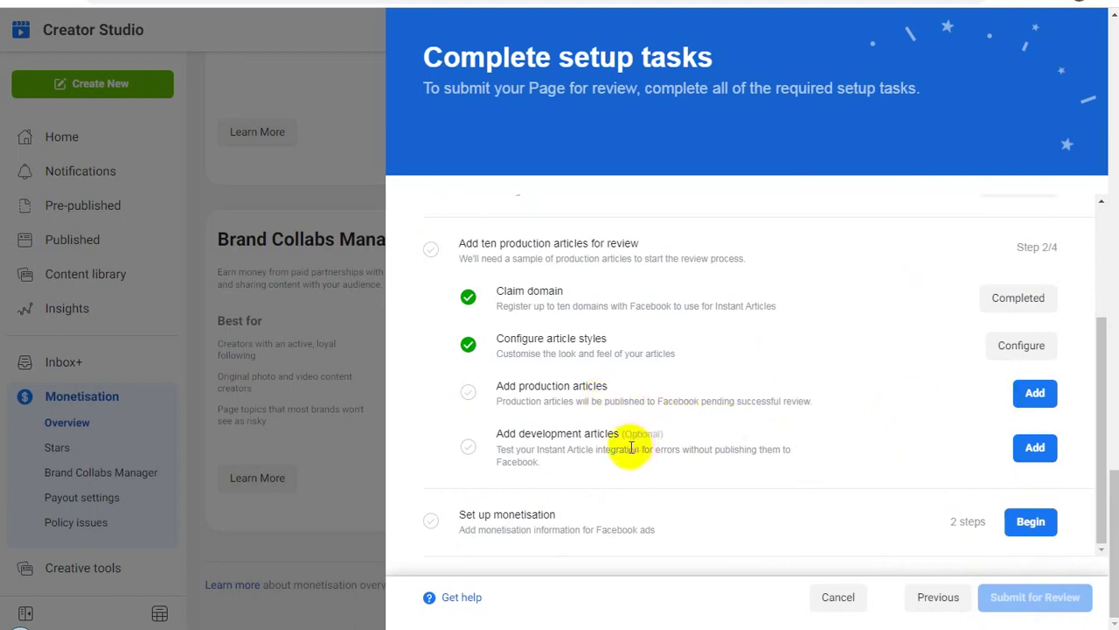
click(1032, 449)
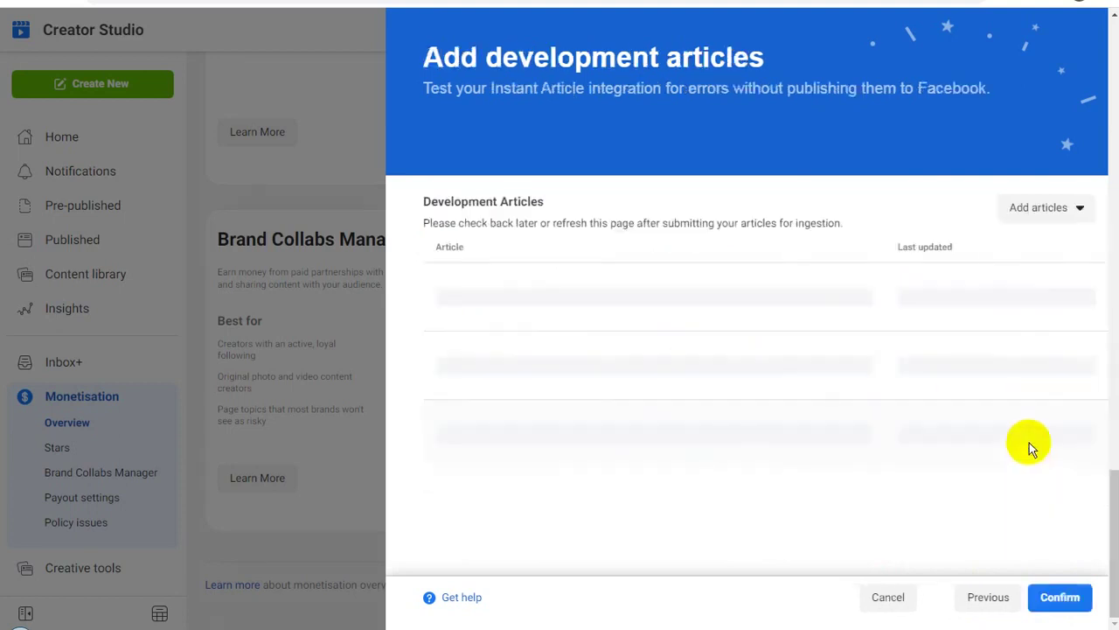
click(1068, 210)
click(1052, 247)
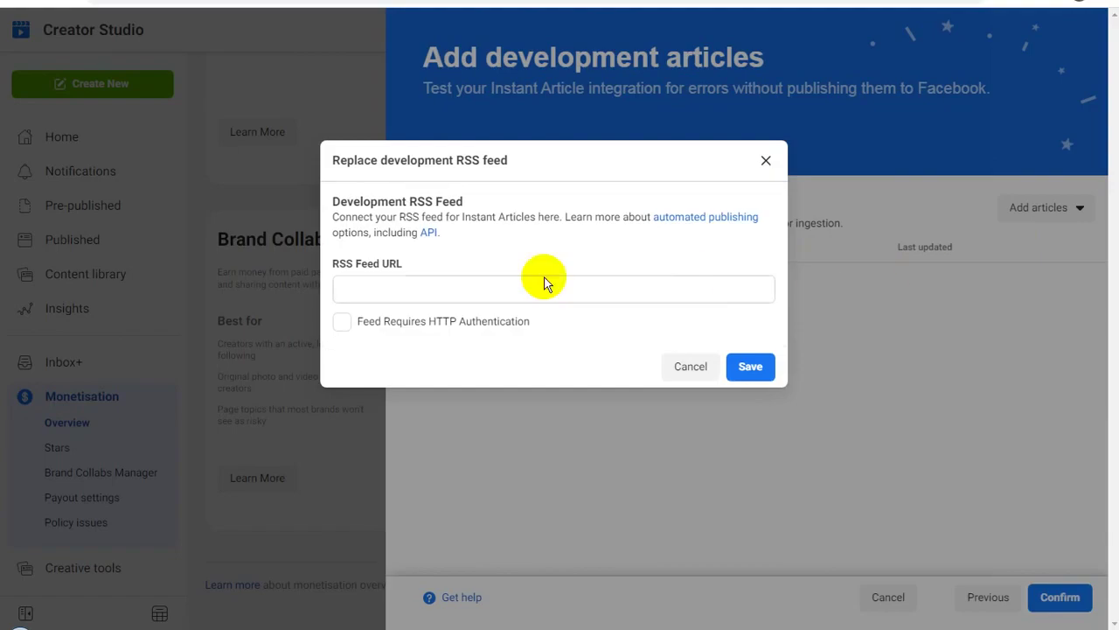
click(485, 285)
text(https://www.techvids.in/feeds/posts/default?alt=rss)
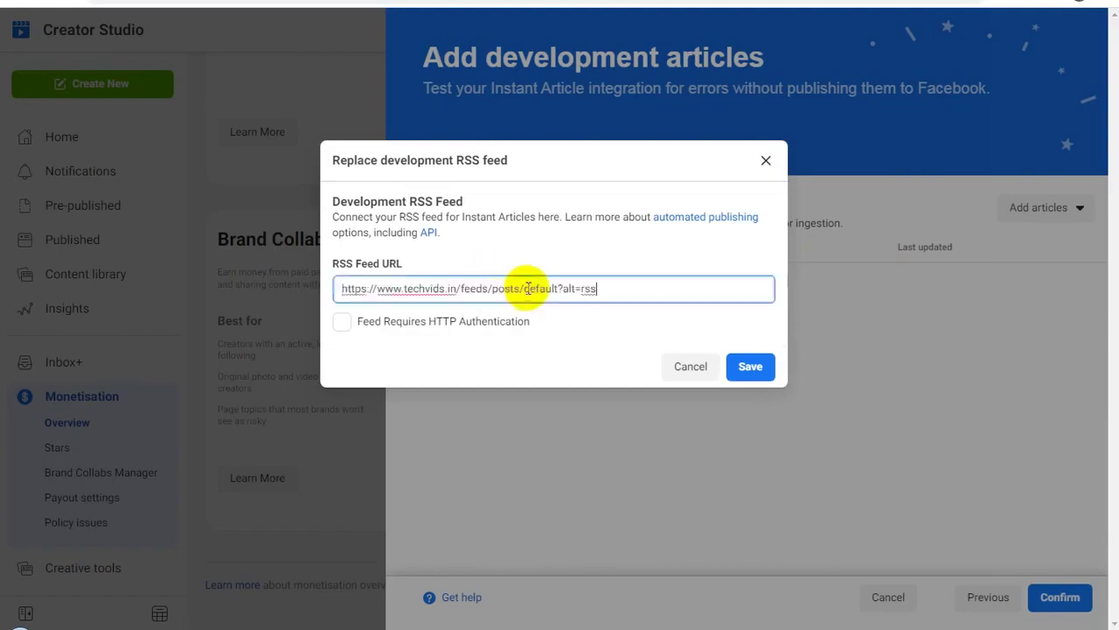
click(752, 367)
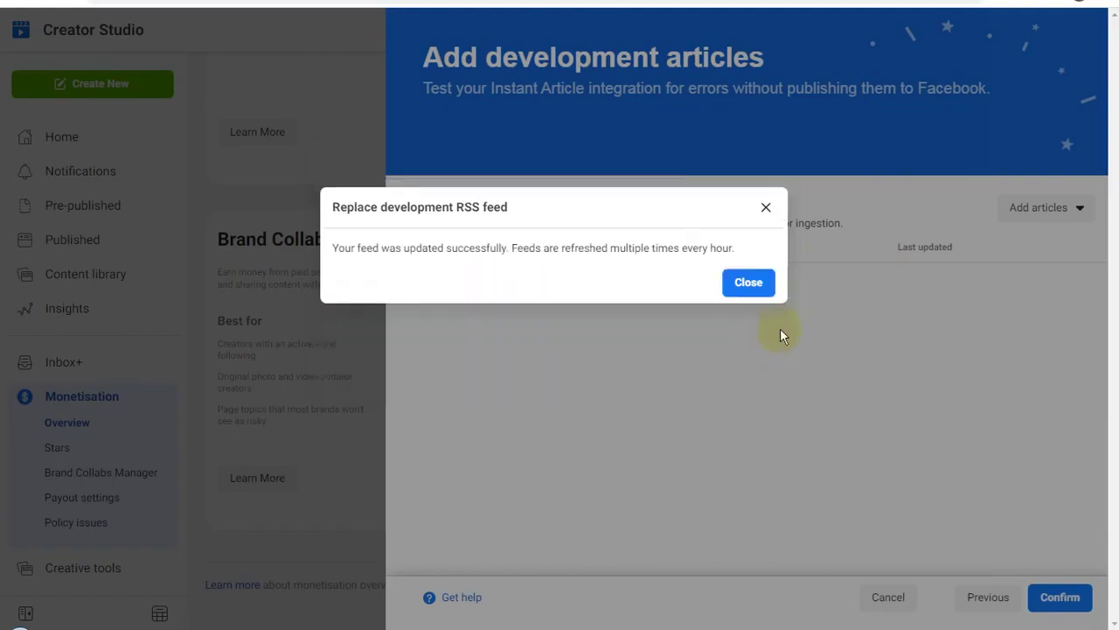
click(748, 283)
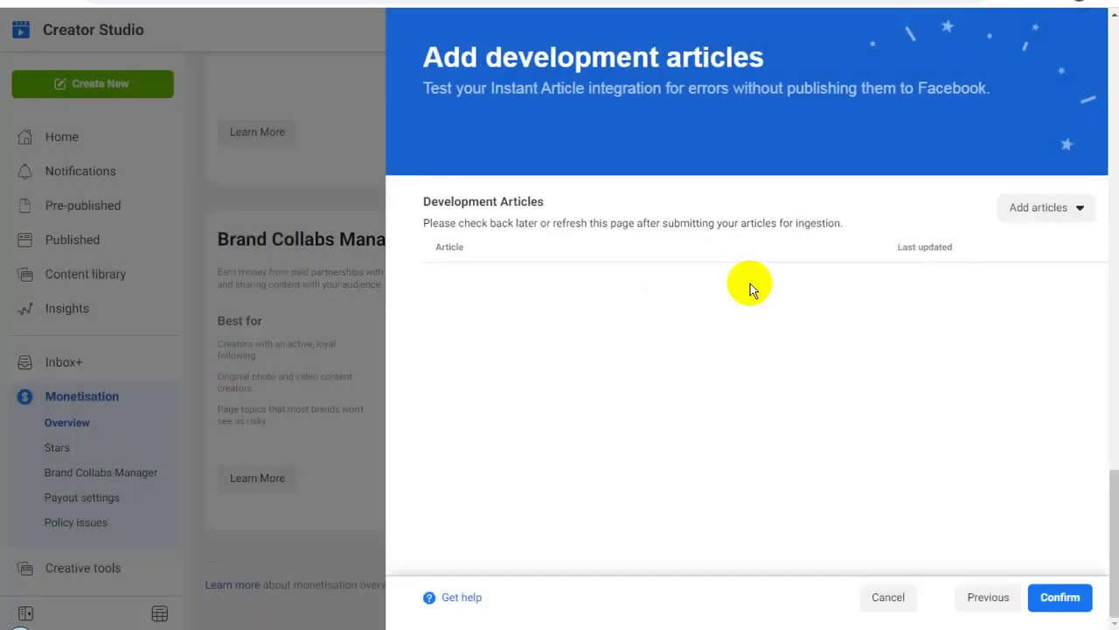
click(1058, 594)
Begin the Set up monetisation task and agree to the Monetisation Terms and Conditions after reading through them.
scroll(887, 432, down, 2)
scroll(901, 437, down, 1)
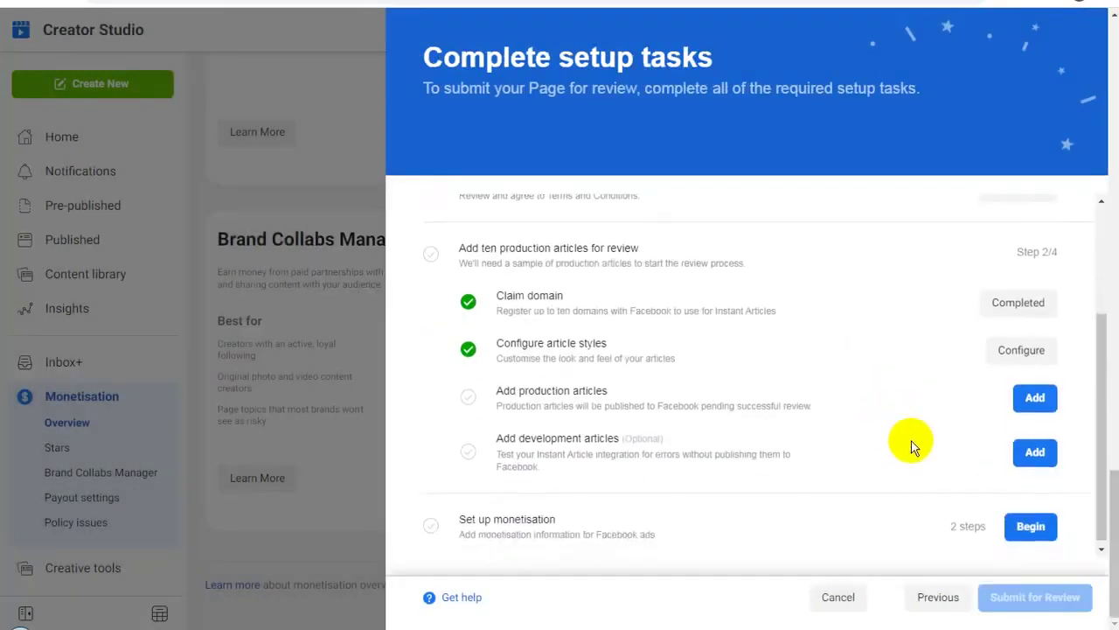
click(1032, 522)
scroll(840, 446, down, 1)
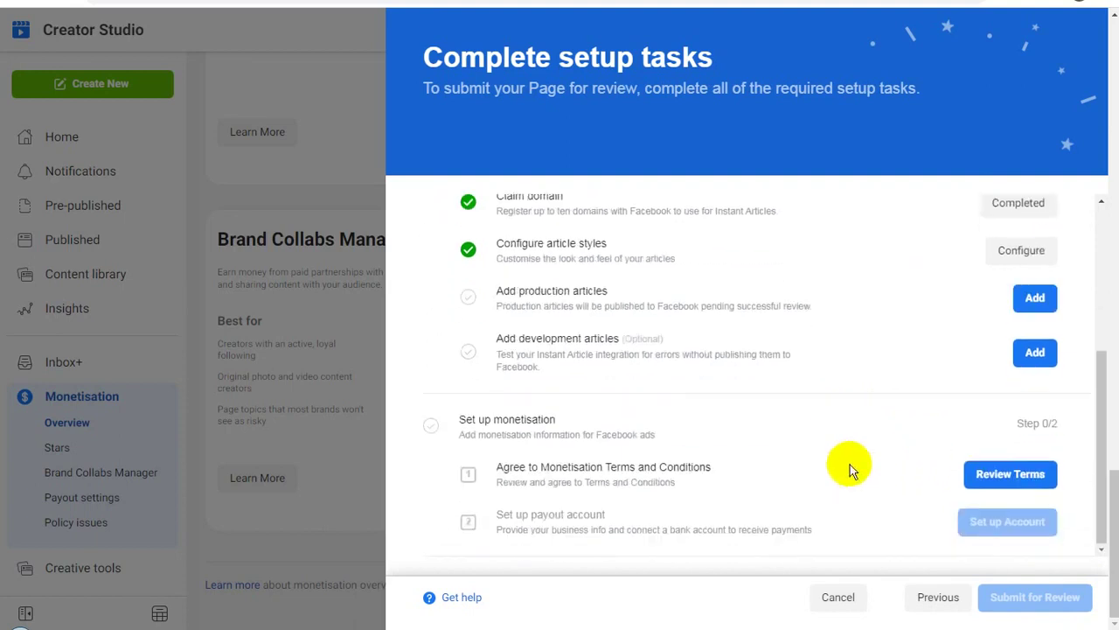
click(1005, 473)
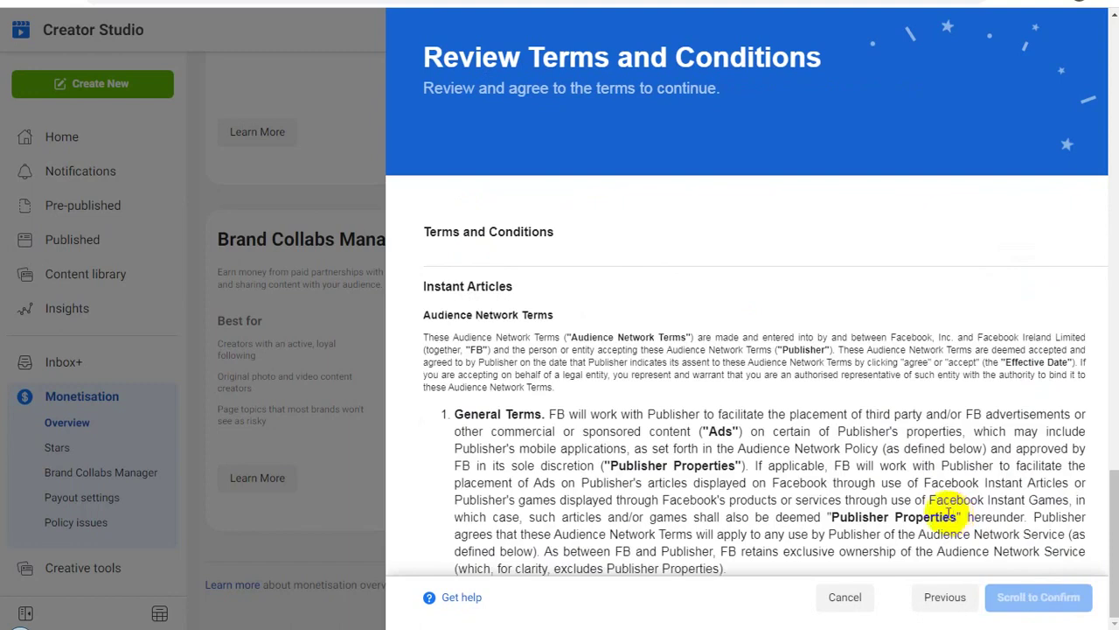
scroll(949, 513, down, 20)
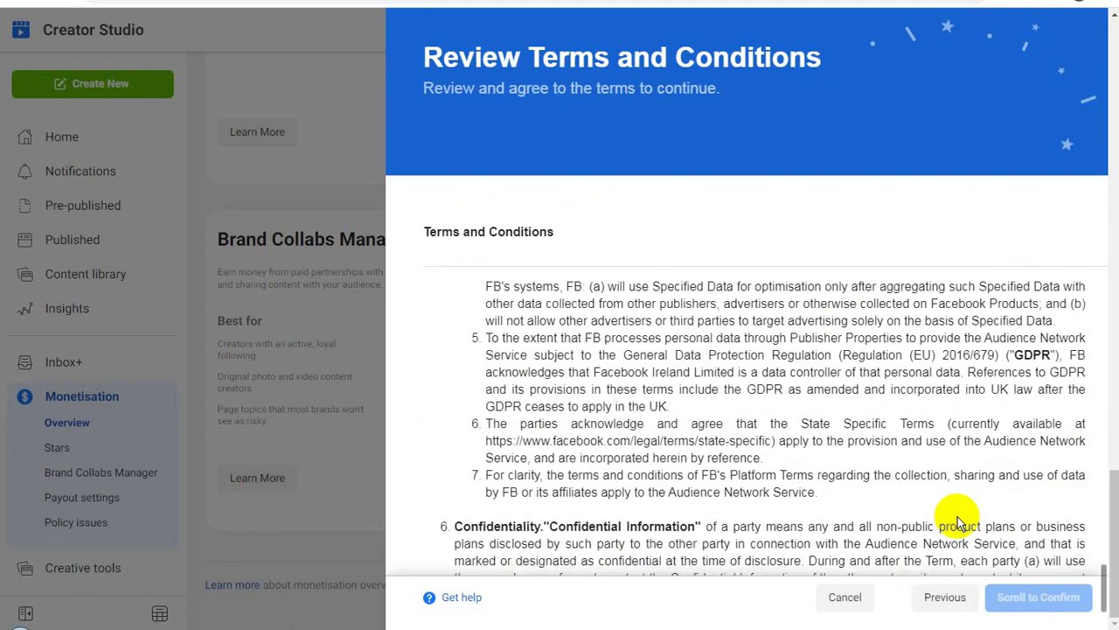
scroll(958, 522, down, 5)
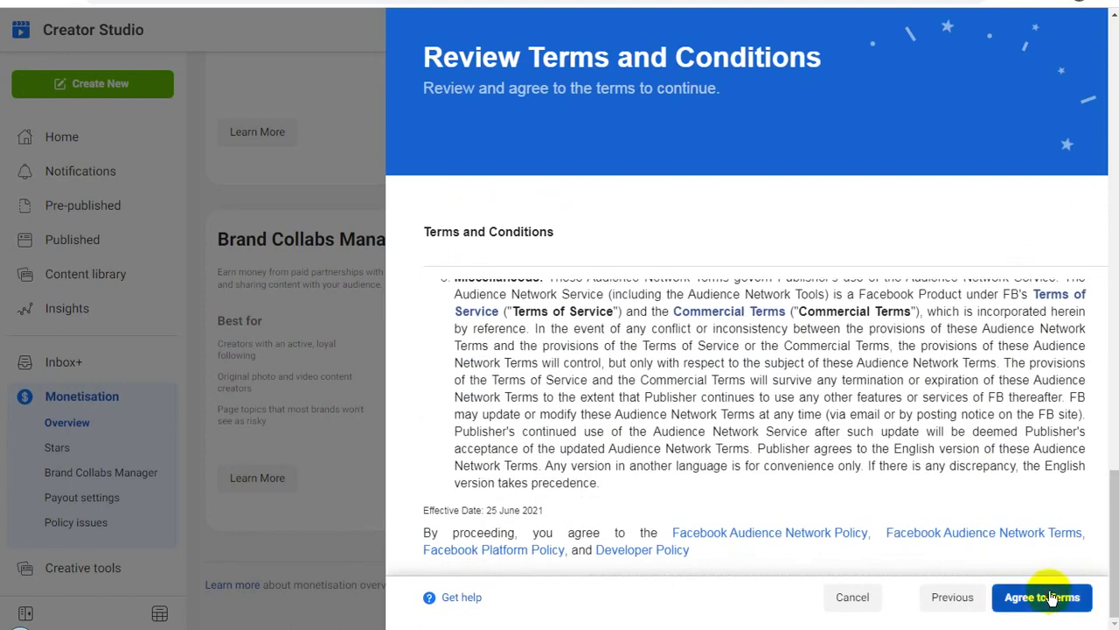
click(1050, 598)
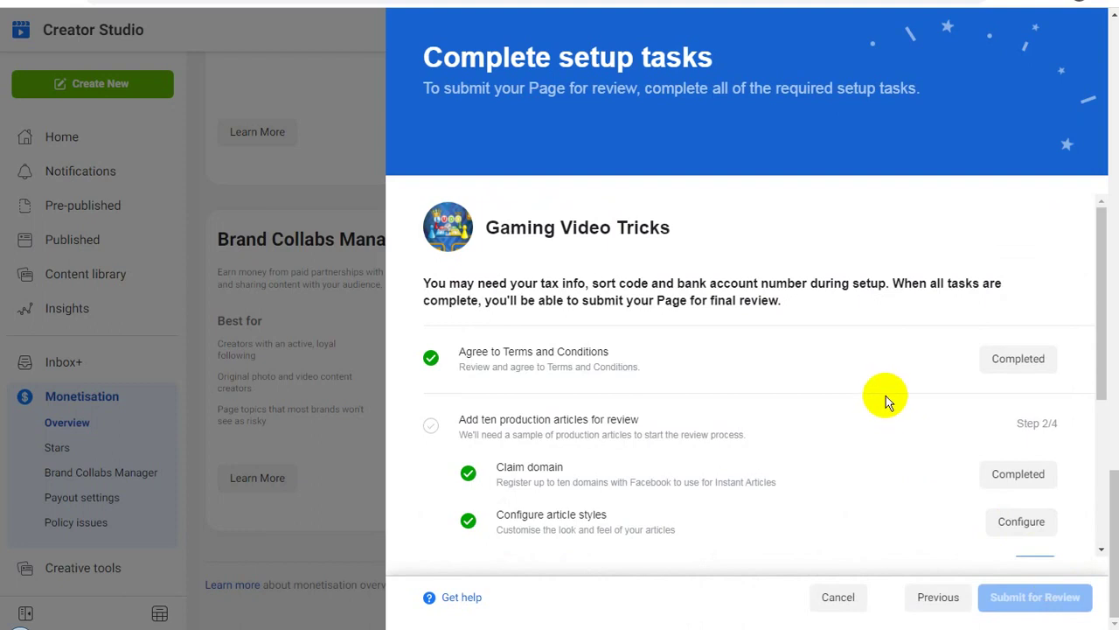
Start the payout account setup for the Gaming Video Tricks Page and choose to create a new payout account.
scroll(1012, 513, down, 3)
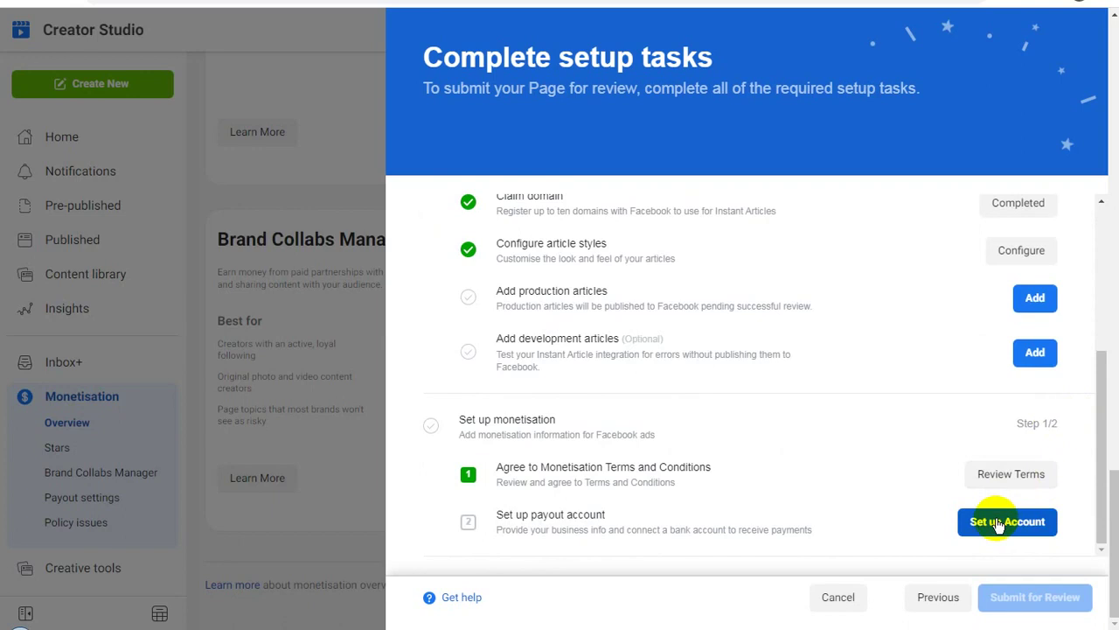
click(999, 524)
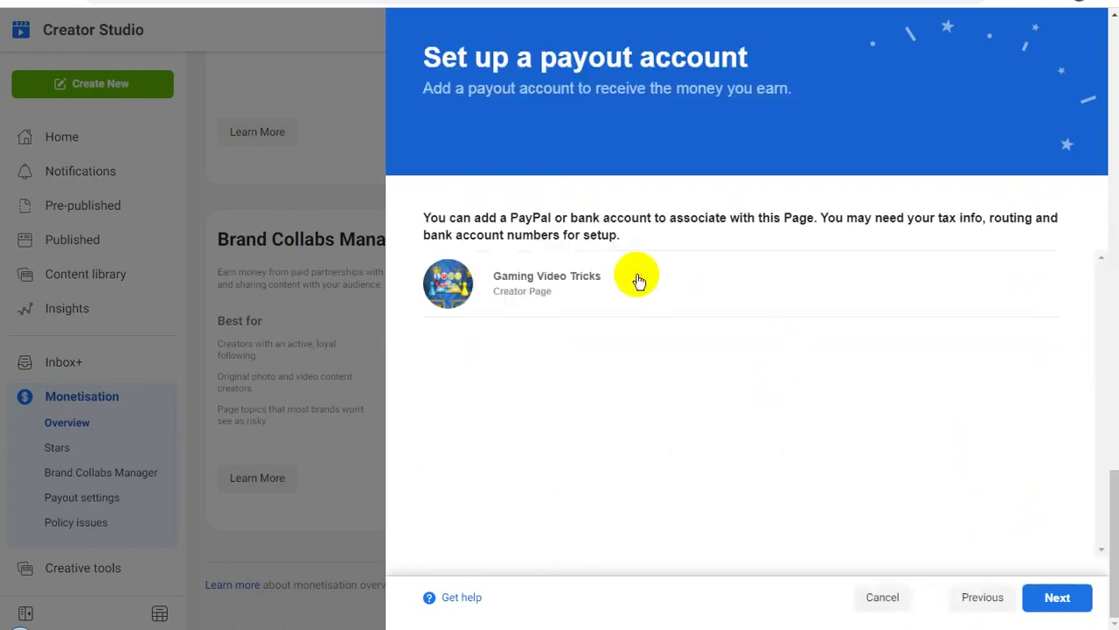
click(1055, 594)
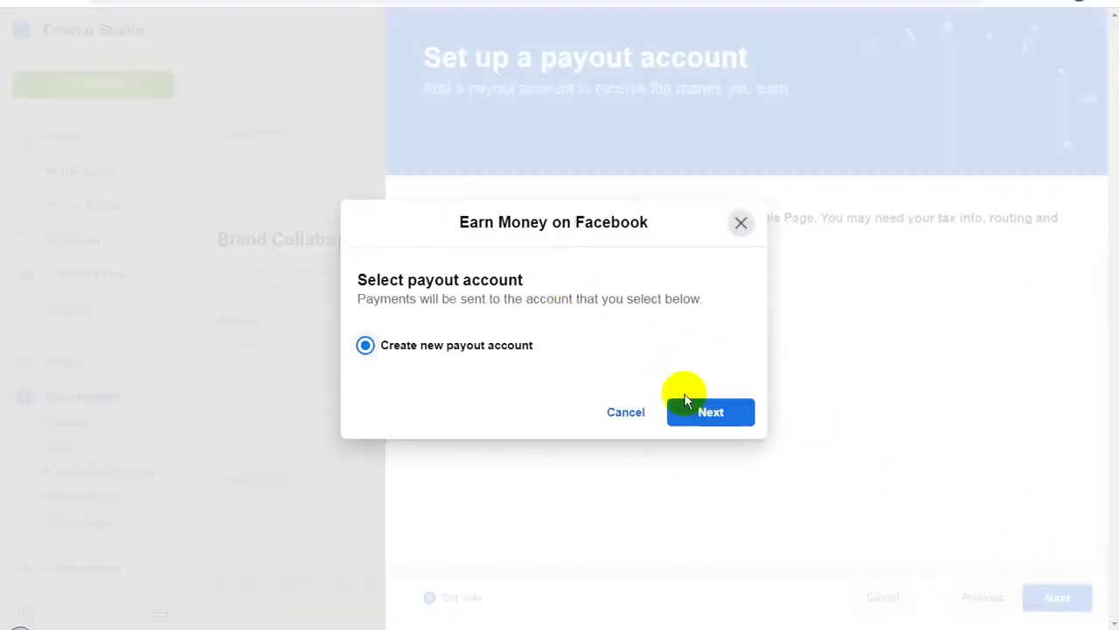
click(711, 412)
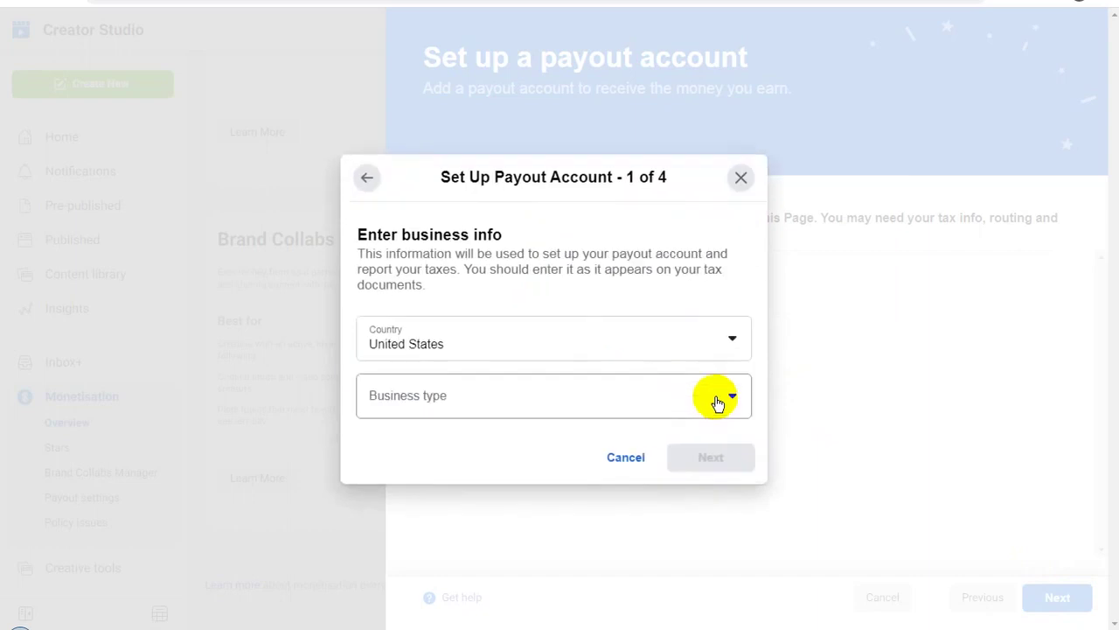
Set the payout account's country to India and business type to Individual, and look over the remaining business info fields.
click(565, 334)
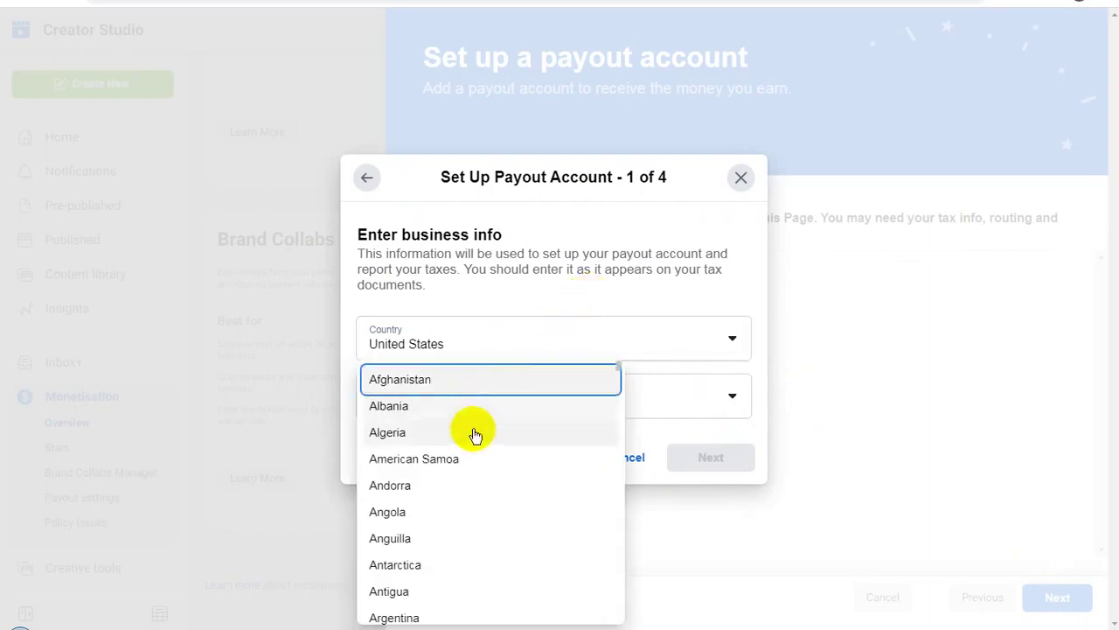
scroll(490, 463, down, 20)
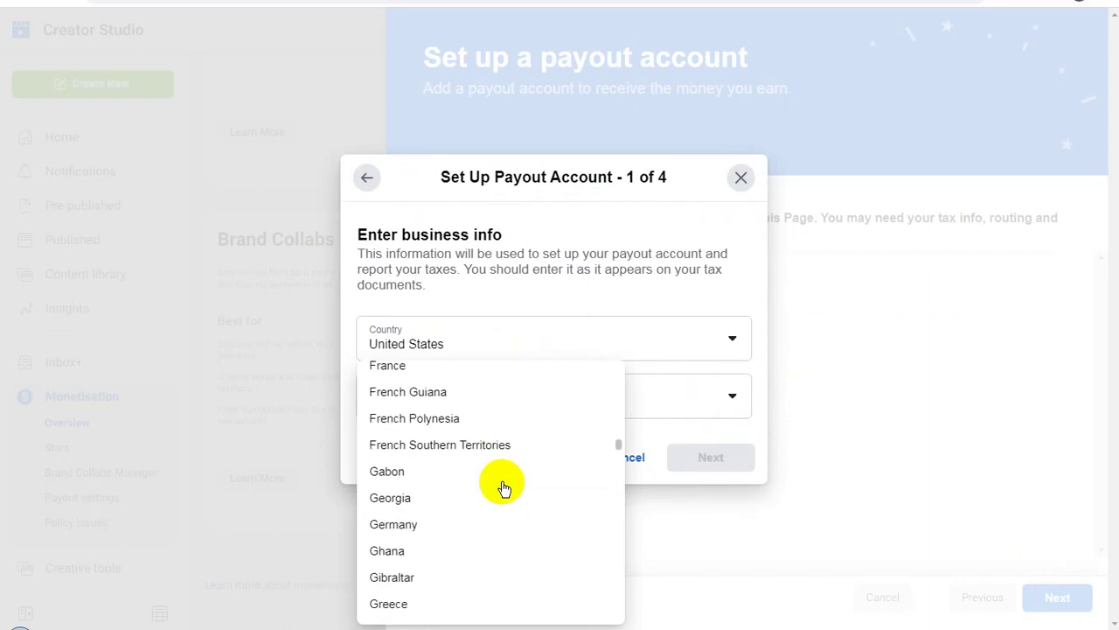
scroll(503, 485, down, 6)
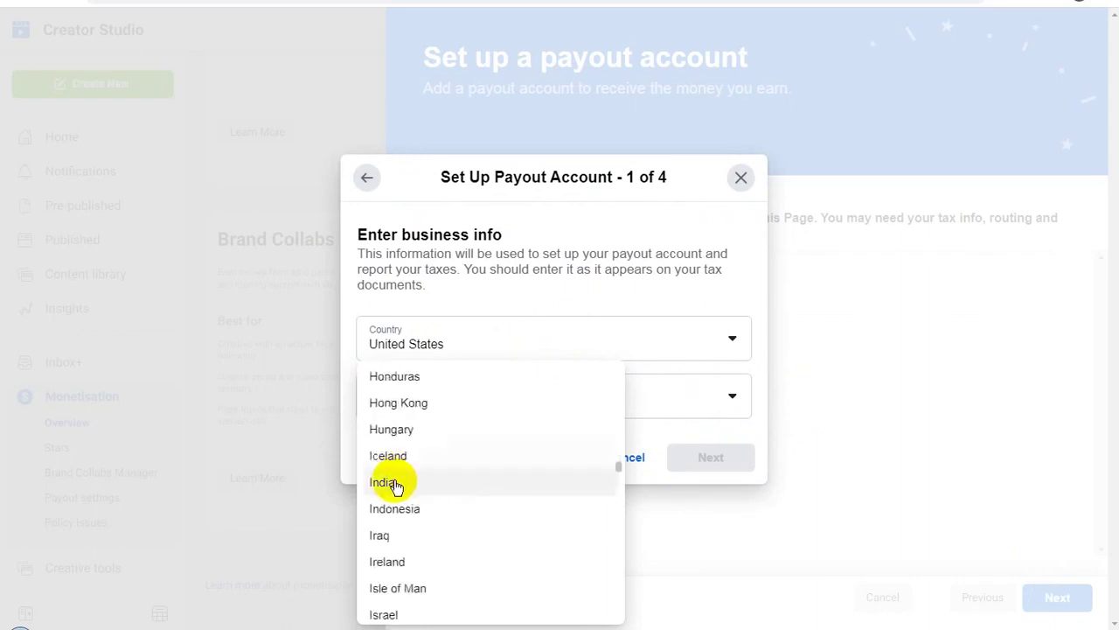
click(385, 482)
click(562, 396)
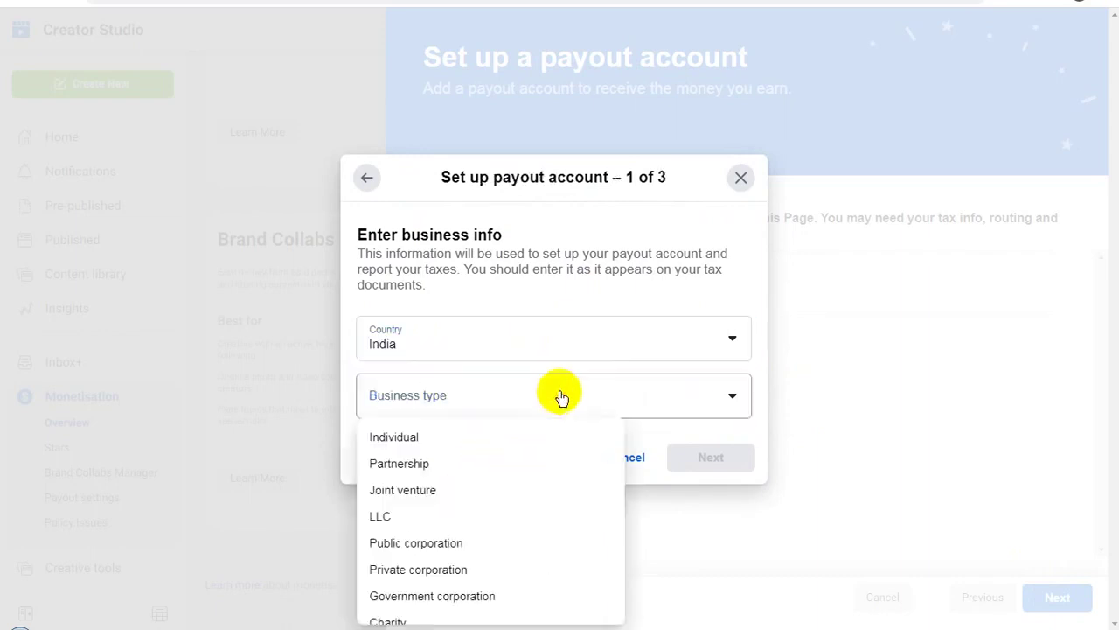
click(438, 435)
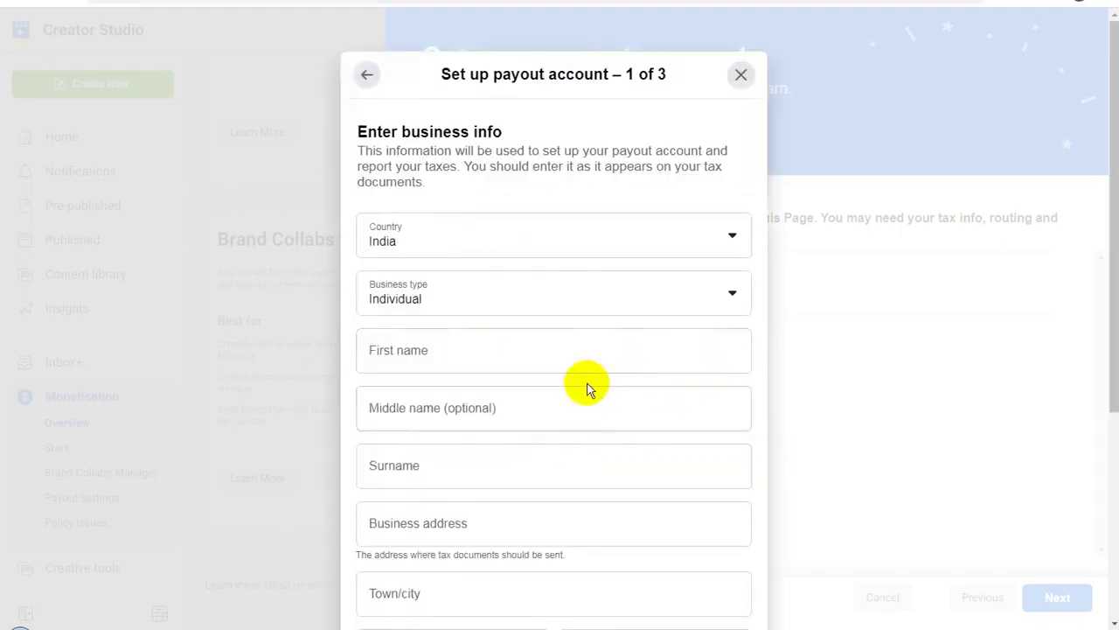
scroll(586, 389, down, 4)
scroll(599, 400, up, 4)
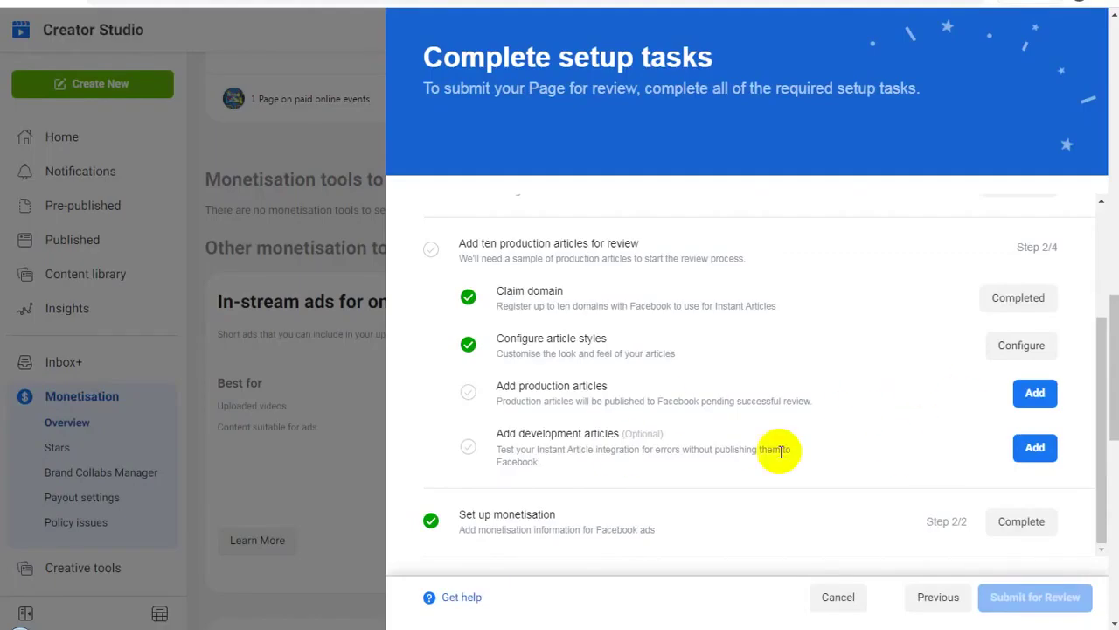
scroll(1006, 490, down, 1)
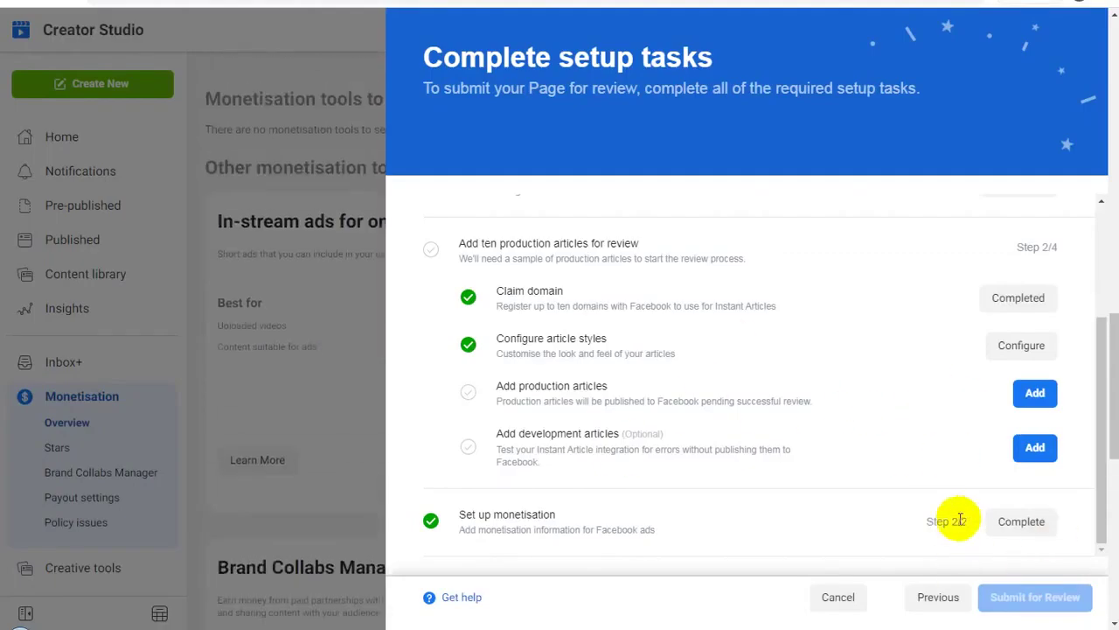